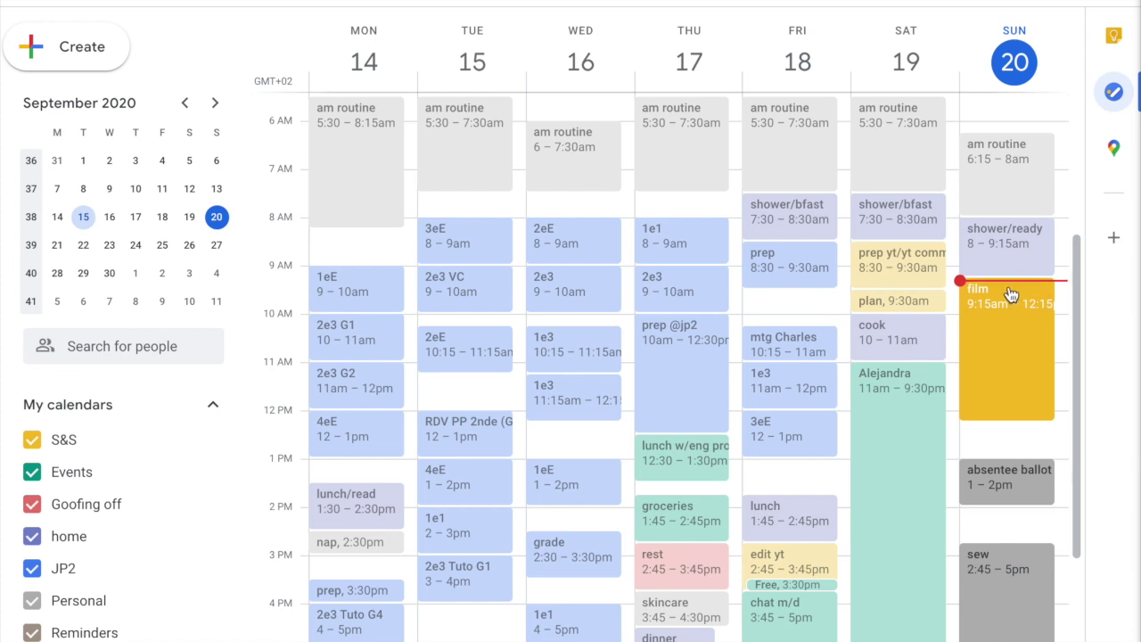
{"action": "scroll", "coordinate": [896, 372], "scroll_direction": "down", "scroll_amount": 3}
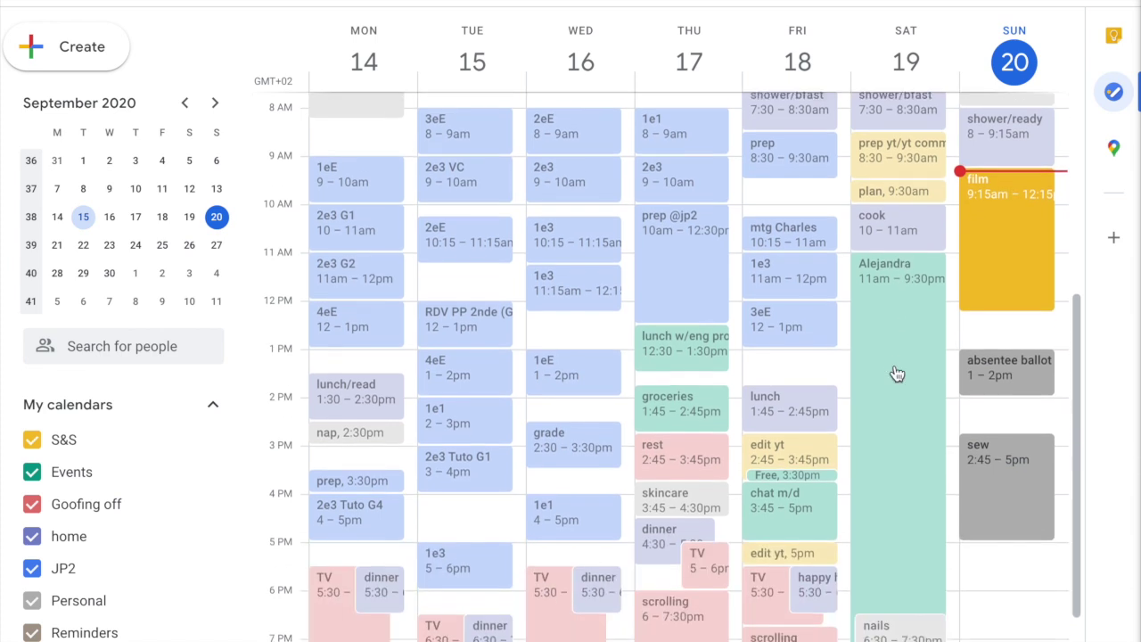
{"action": "scroll", "coordinate": [897, 372], "scroll_direction": "down", "scroll_amount": 3}
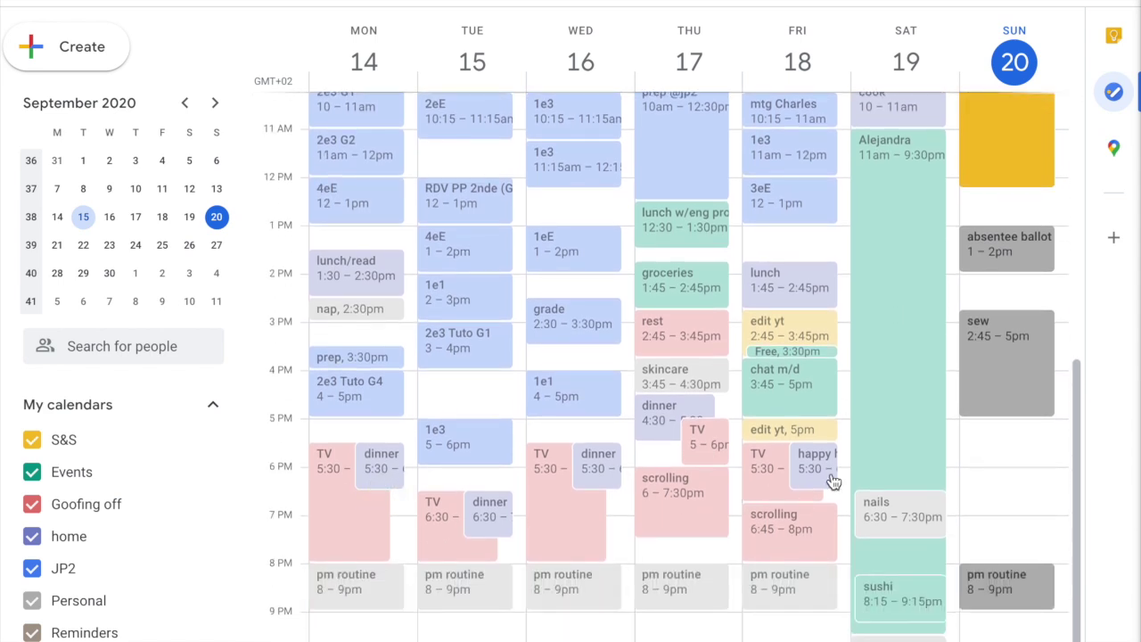
{"action": "scroll", "coordinate": [864, 479], "scroll_direction": "down", "scroll_amount": 1}
{"action": "scroll", "coordinate": [865, 478], "scroll_direction": "up", "scroll_amount": 2}
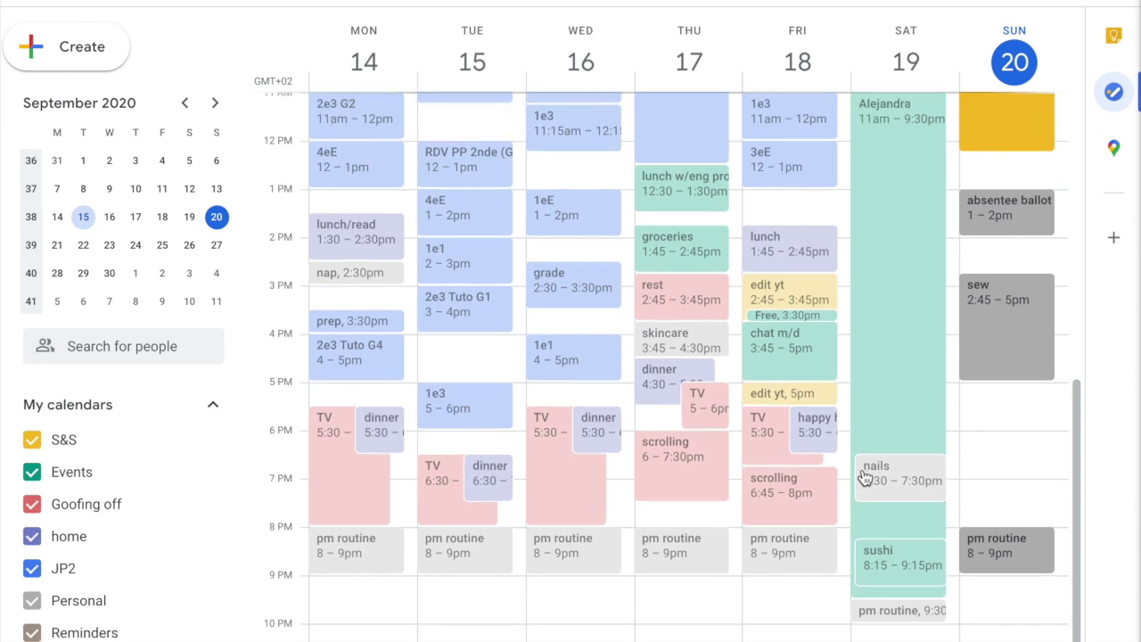
{"action": "scroll", "coordinate": [864, 479], "scroll_direction": "up", "scroll_amount": 2}
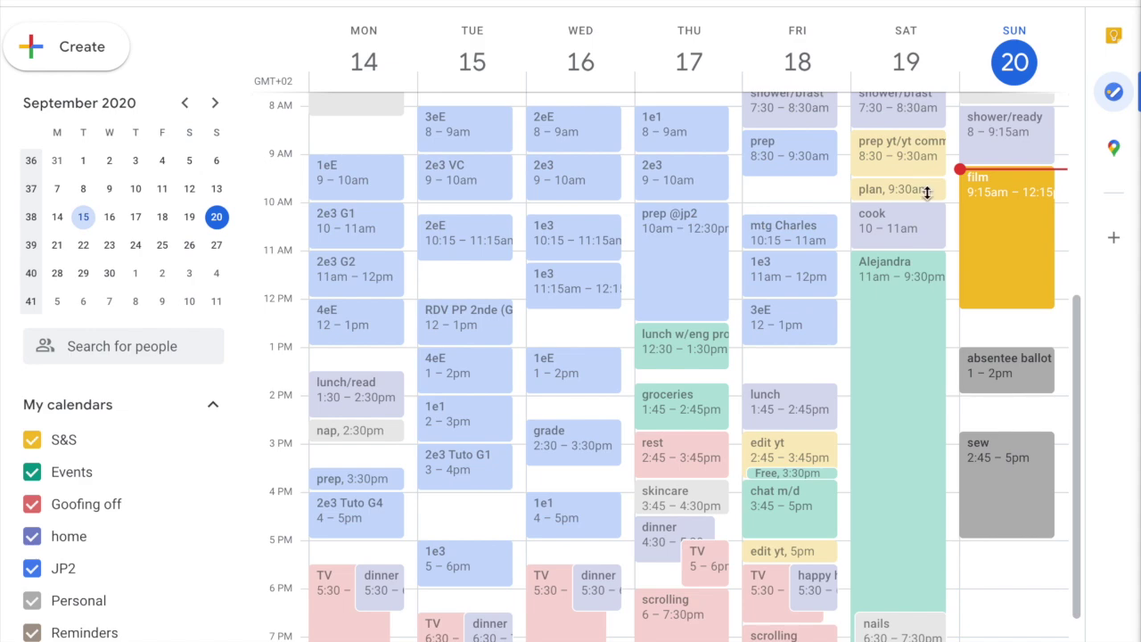
{"action": "scroll", "coordinate": [909, 280], "scroll_direction": "down", "scroll_amount": 1}
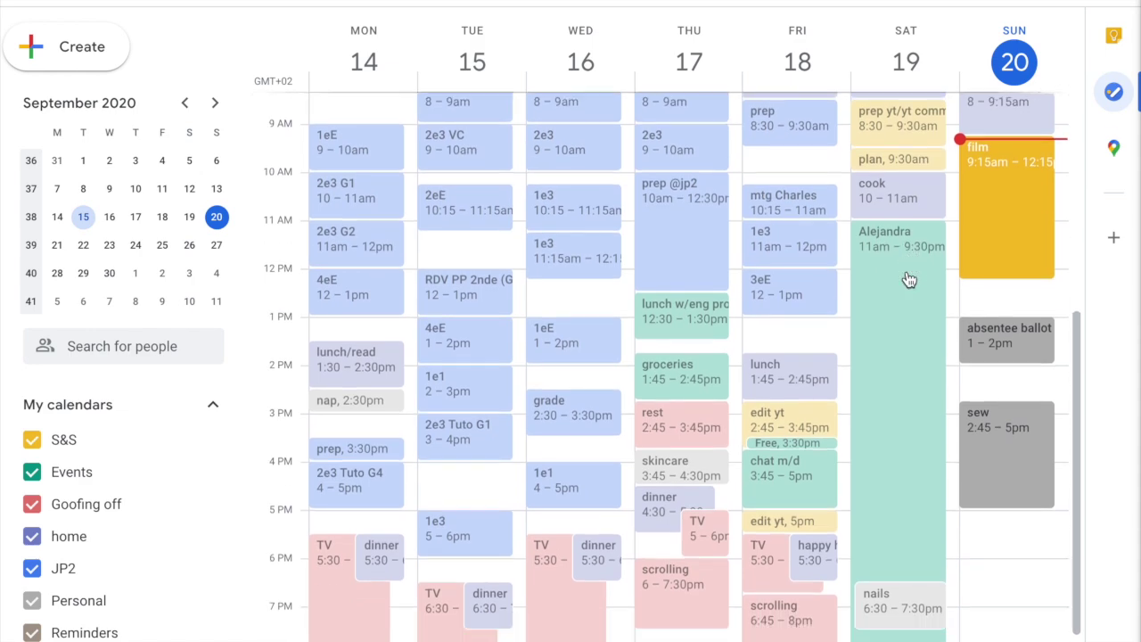
- Advance to the Sep 21–27 week and scroll through it, including Monday's 'watch flipgrid videos'
{"action": "left_click", "coordinate": [386, 1]}
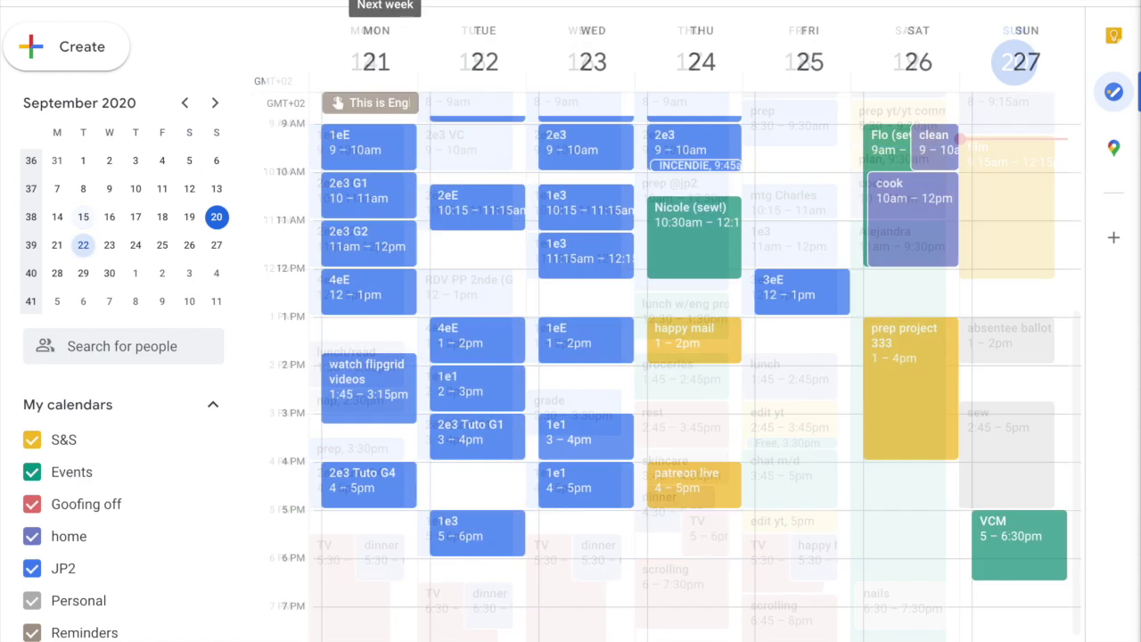
{"action": "scroll", "coordinate": [663, 309], "scroll_direction": "up", "scroll_amount": 4}
{"action": "scroll", "coordinate": [663, 308], "scroll_direction": "up", "scroll_amount": 2}
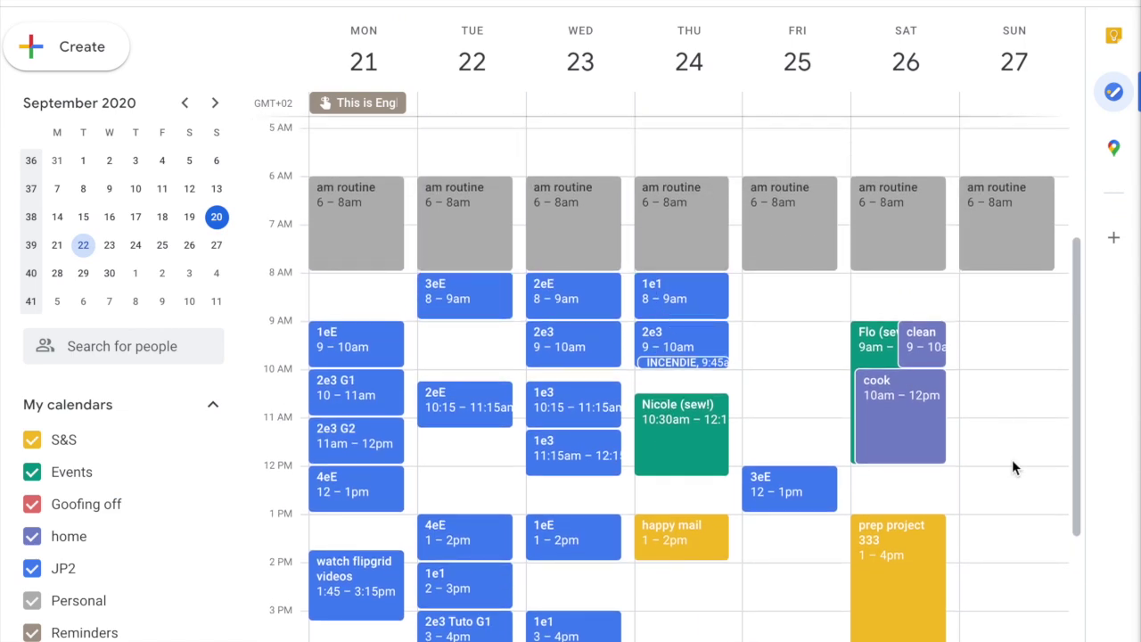
{"action": "scroll", "coordinate": [1011, 459], "scroll_direction": "down", "scroll_amount": 1}
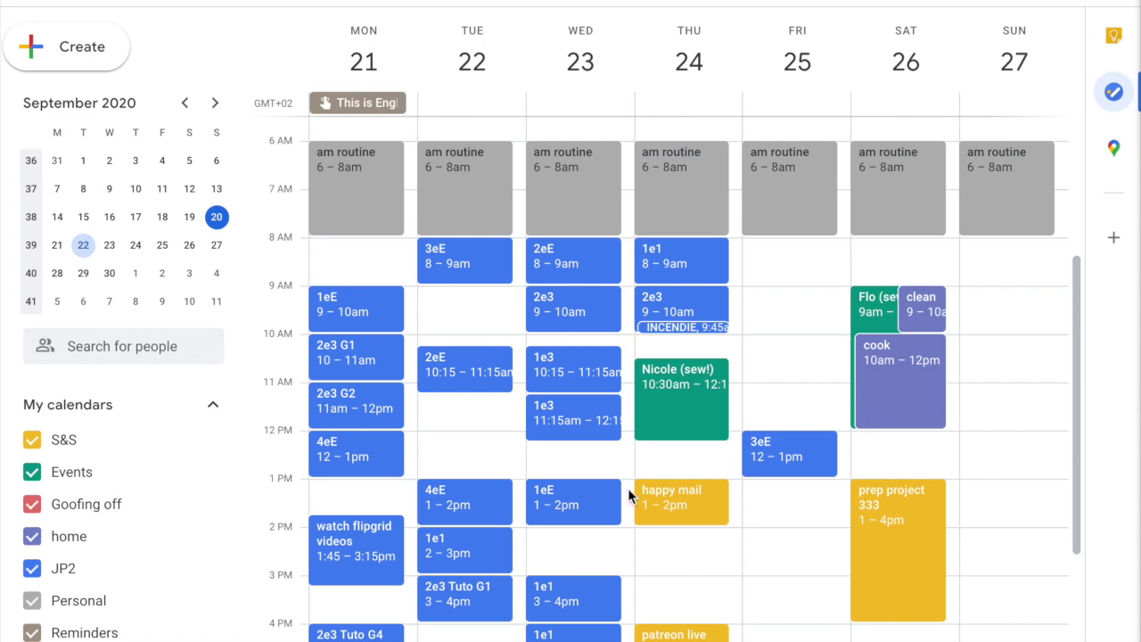
{"action": "scroll", "coordinate": [628, 487], "scroll_direction": "down", "scroll_amount": 2}
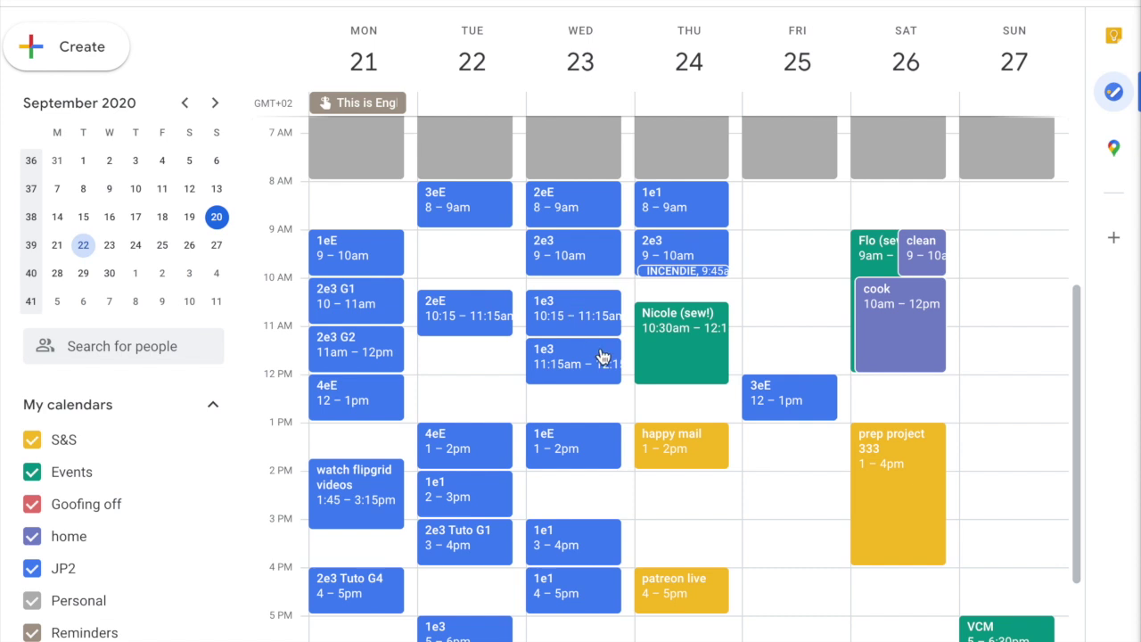
{"action": "scroll", "coordinate": [722, 349], "scroll_direction": "down", "scroll_amount": 1}
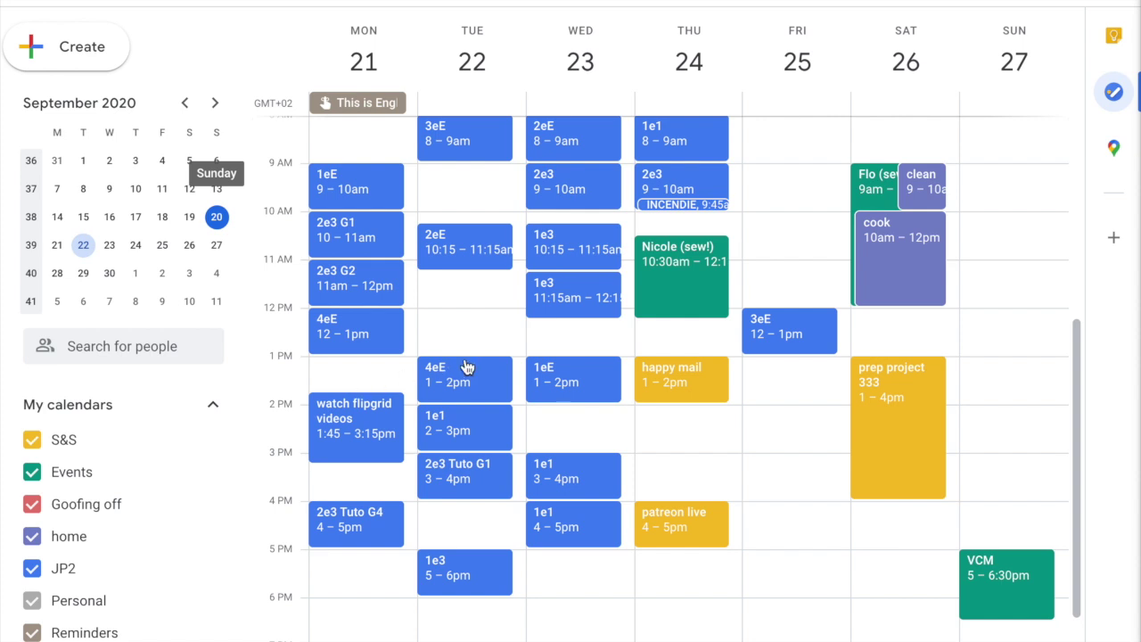
{"action": "scroll", "coordinate": [464, 360], "scroll_direction": "up", "scroll_amount": 1}
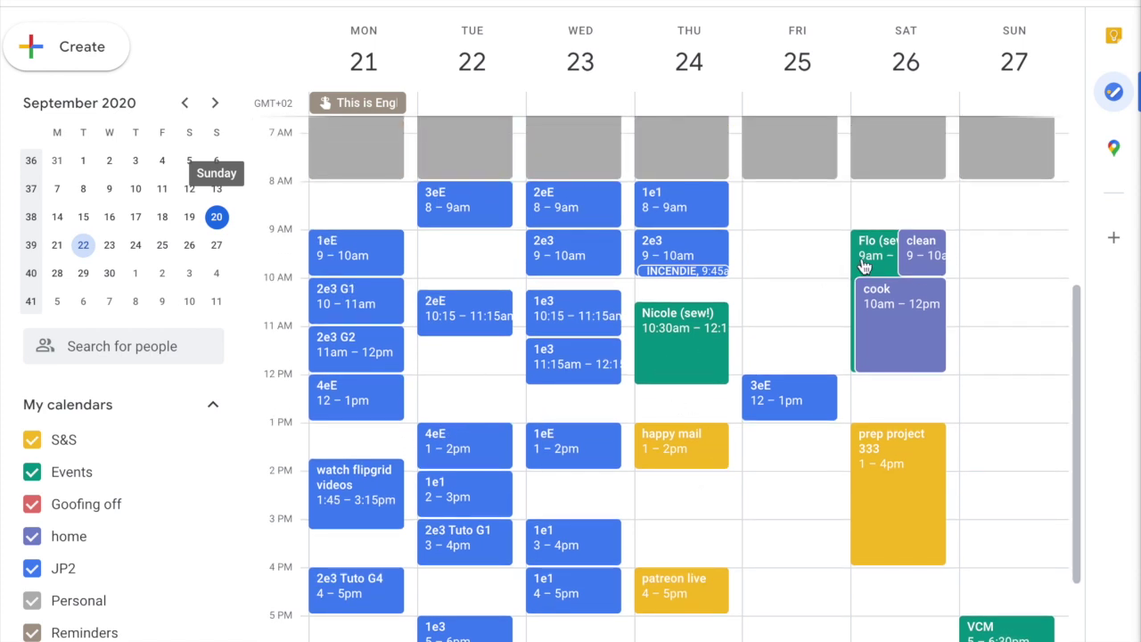
{"action": "scroll", "coordinate": [863, 265], "scroll_direction": "down", "scroll_amount": 1}
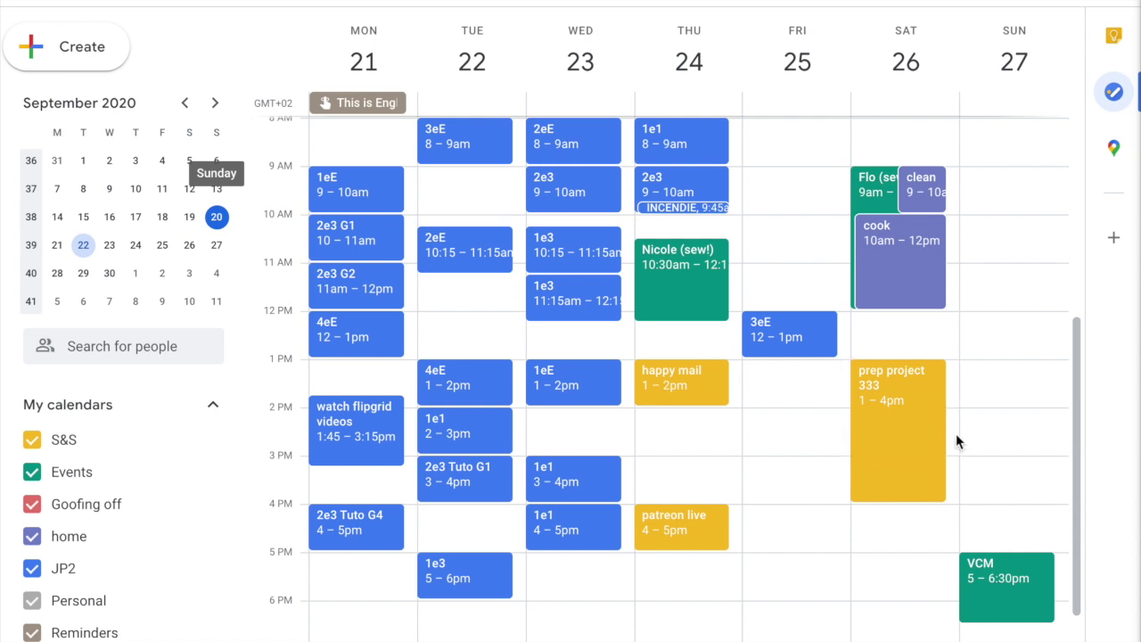
{"action": "scroll", "coordinate": [901, 294], "scroll_direction": "up", "scroll_amount": 1}
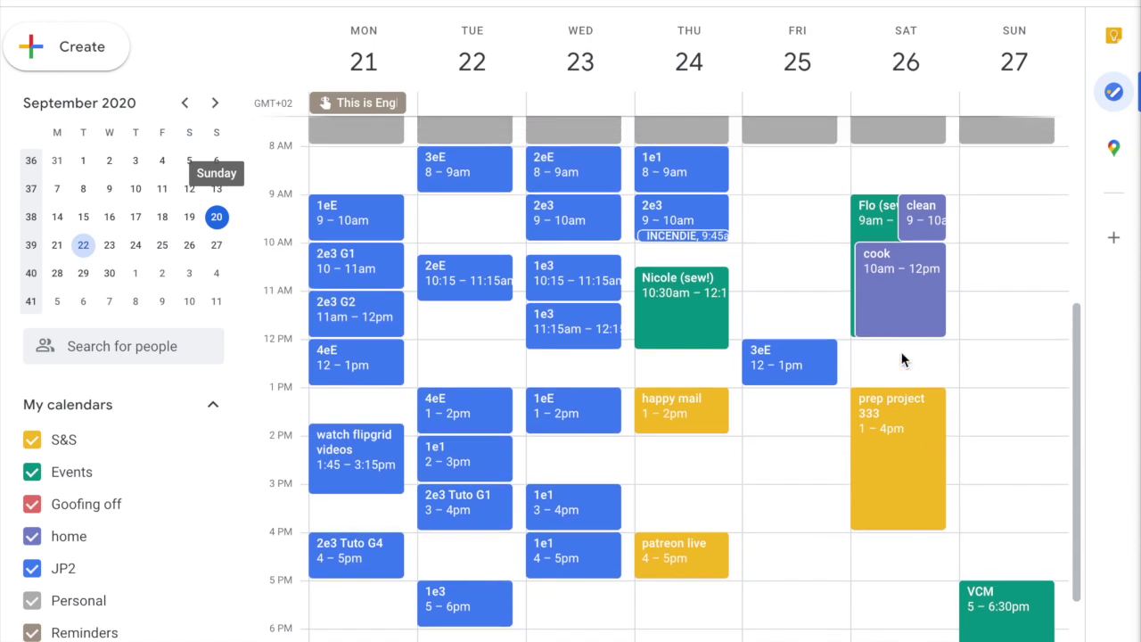
{"action": "scroll", "coordinate": [902, 360], "scroll_direction": "up", "scroll_amount": 2}
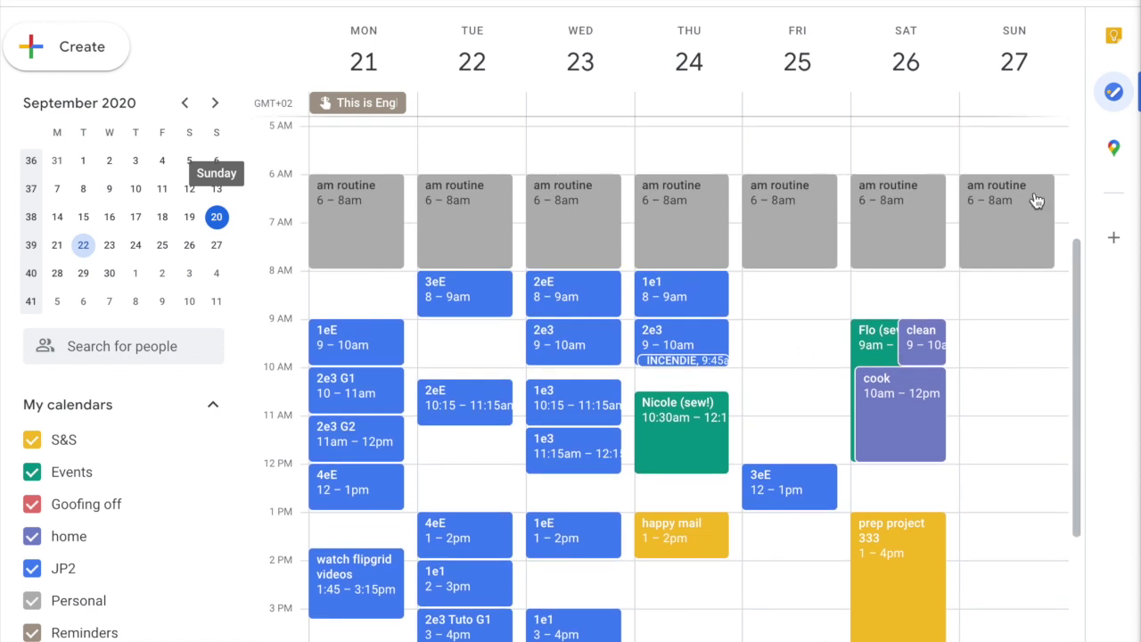
{"action": "left_click", "coordinate": [353, 0]}
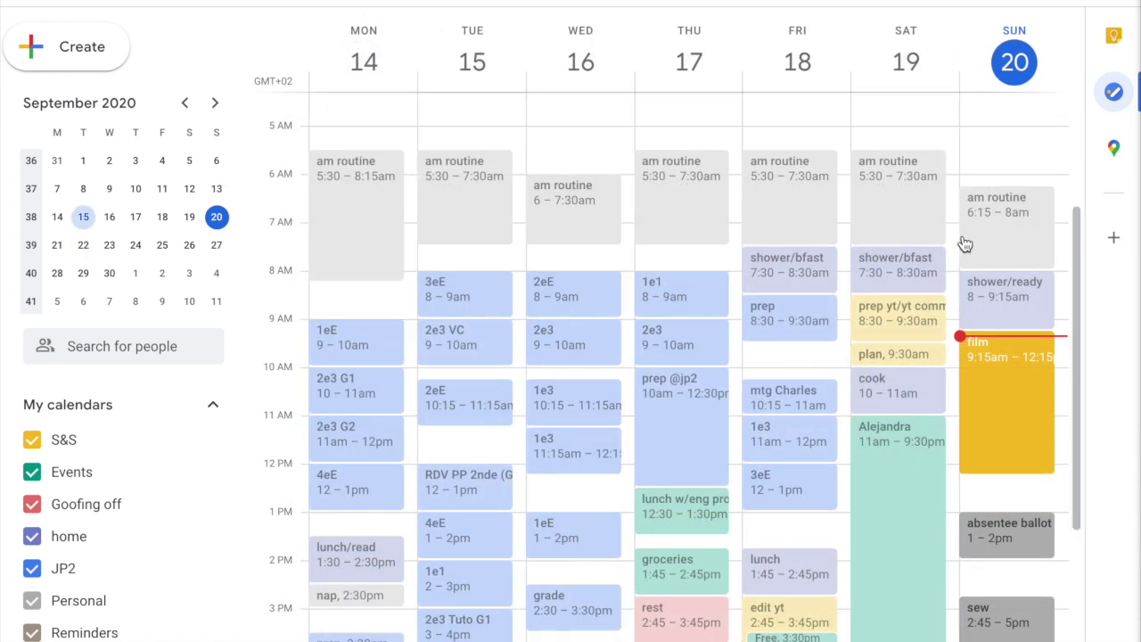
{"action": "left_click", "coordinate": [378, 0]}
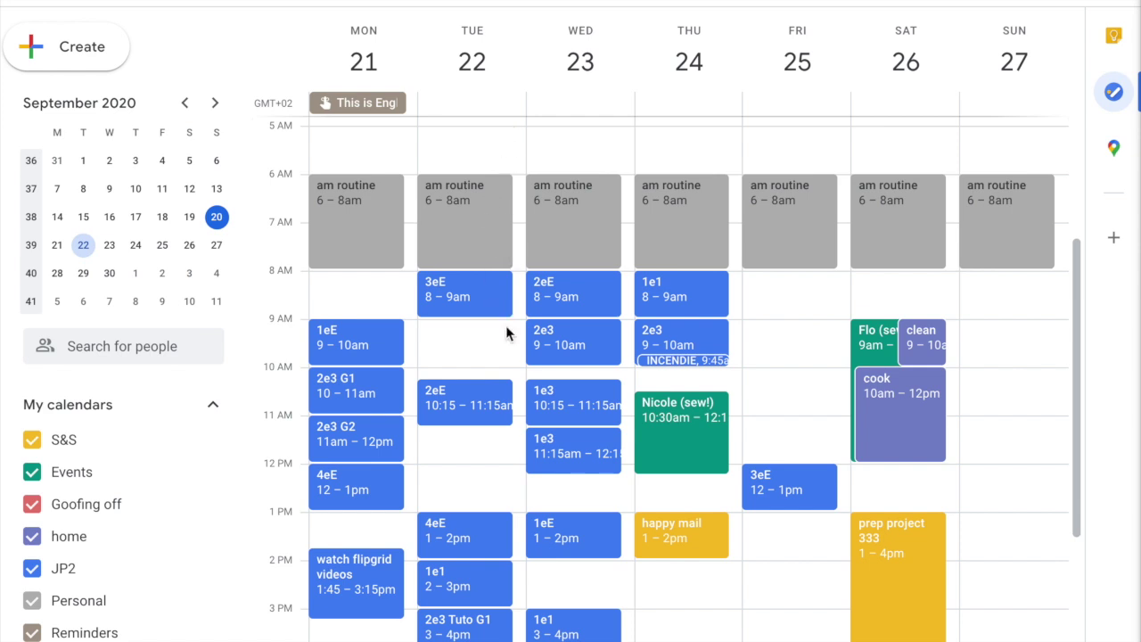
{"action": "scroll", "coordinate": [506, 326], "scroll_direction": "down", "scroll_amount": 5}
{"action": "scroll", "coordinate": [507, 331], "scroll_direction": "down", "scroll_amount": 1}
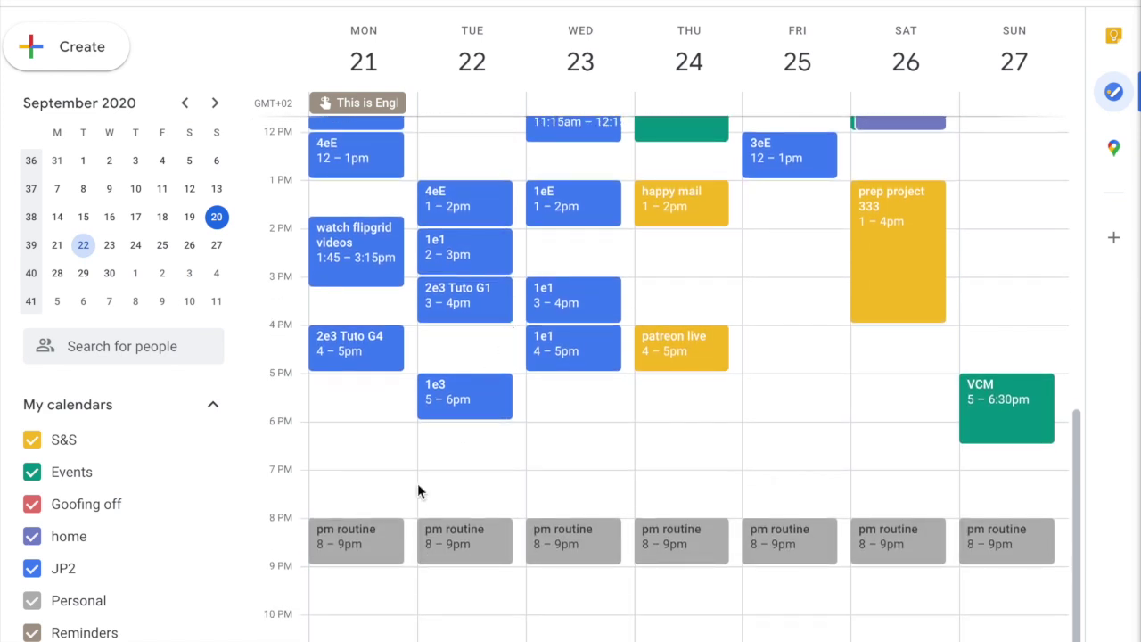
{"action": "scroll", "coordinate": [410, 431], "scroll_direction": "up", "scroll_amount": 3}
{"action": "scroll", "coordinate": [409, 430], "scroll_direction": "up", "scroll_amount": 2}
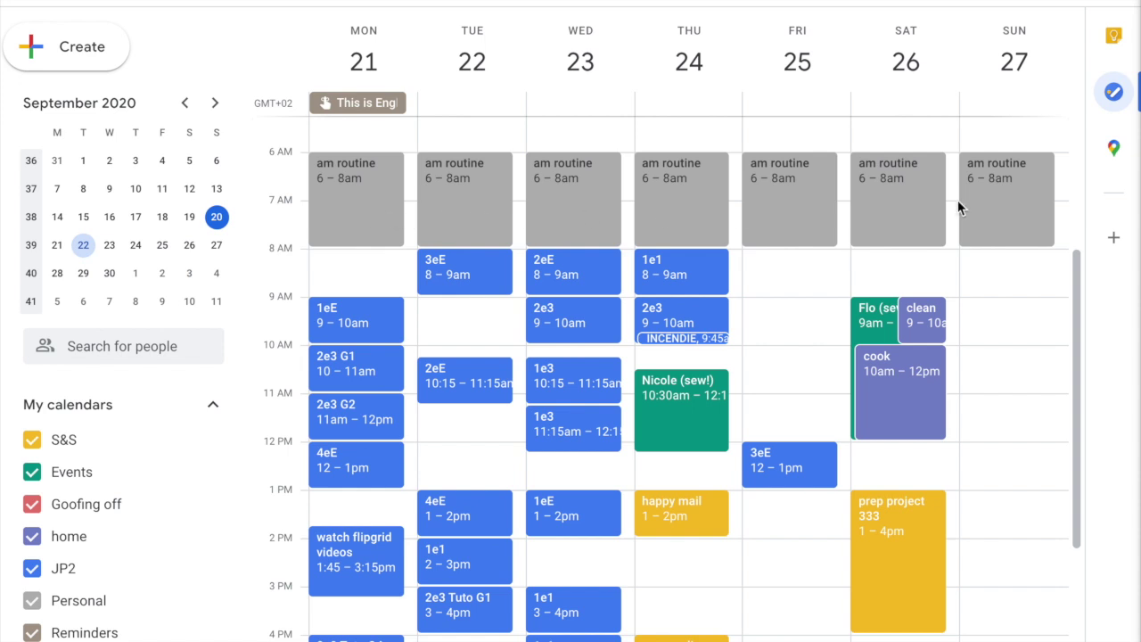
{"action": "scroll", "coordinate": [897, 588], "scroll_direction": "down", "scroll_amount": 5}
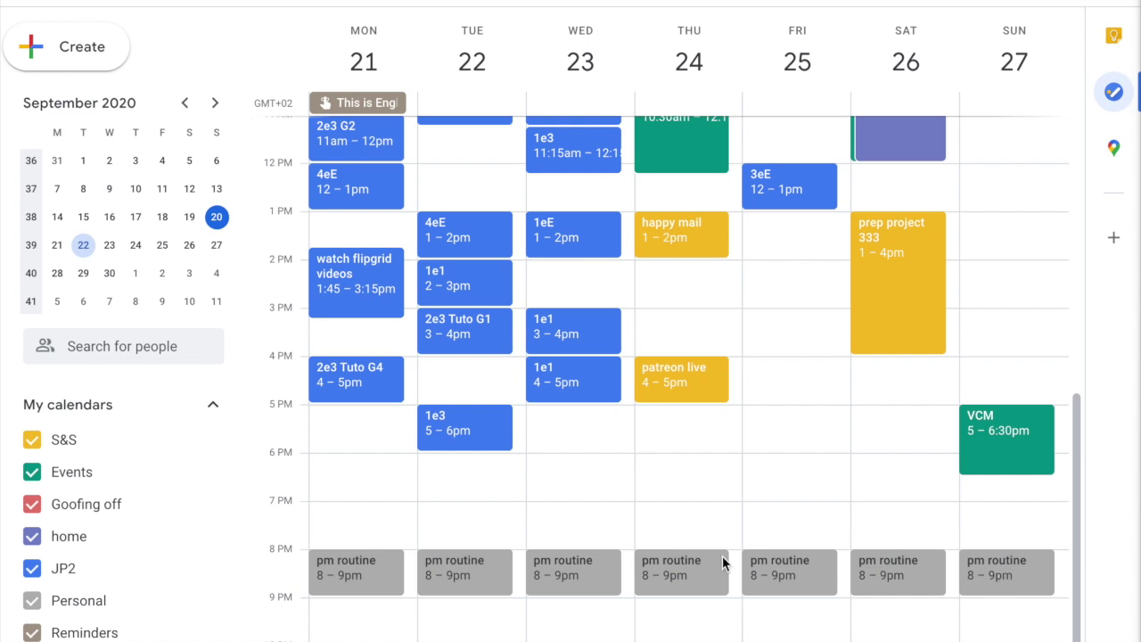
{"action": "scroll", "coordinate": [575, 593], "scroll_direction": "up", "scroll_amount": 5}
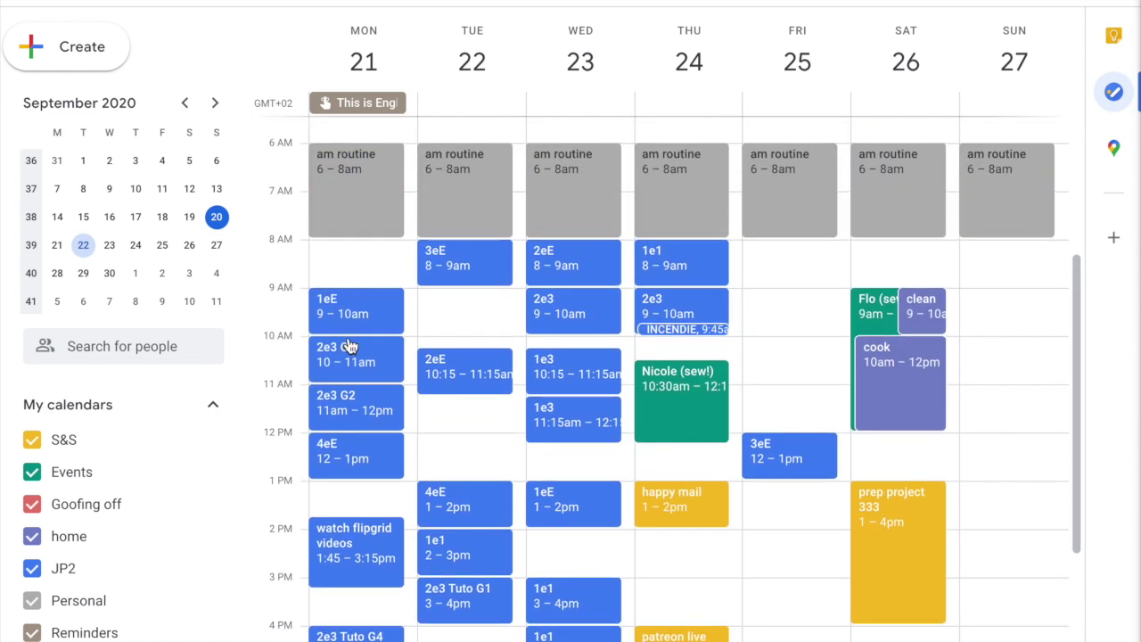
- Review the Sep 21–27 week, then return to Sep 14–20 with its '2e3 VC' and 'grade' events
{"action": "scroll", "coordinate": [352, 349], "scroll_direction": "up", "scroll_amount": 1}
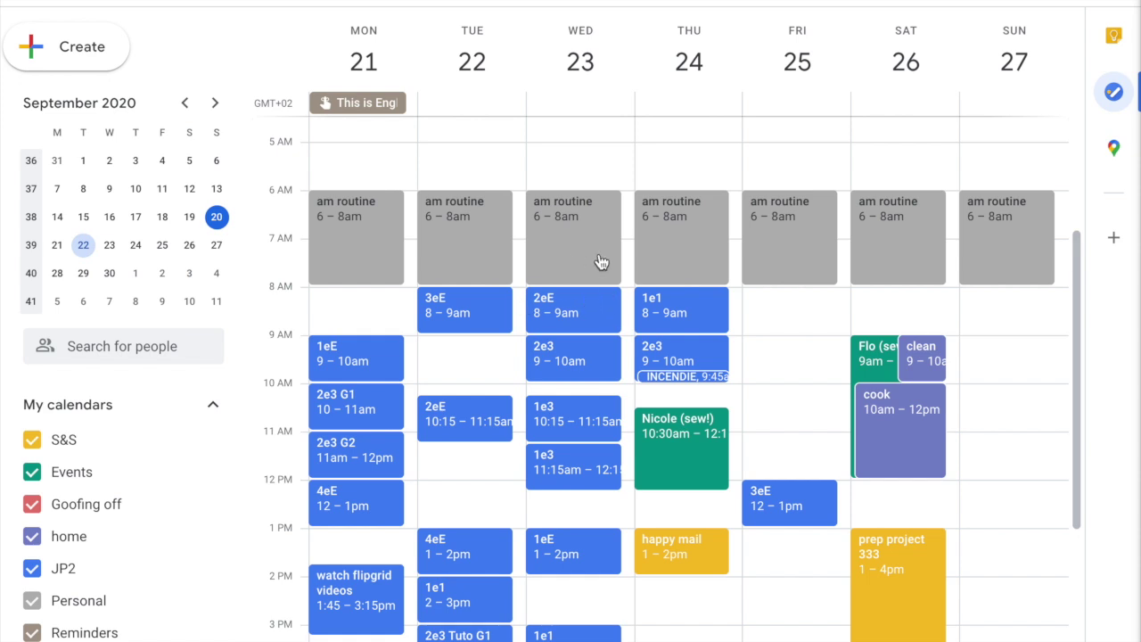
{"action": "scroll", "coordinate": [601, 229], "scroll_direction": "down", "scroll_amount": 1}
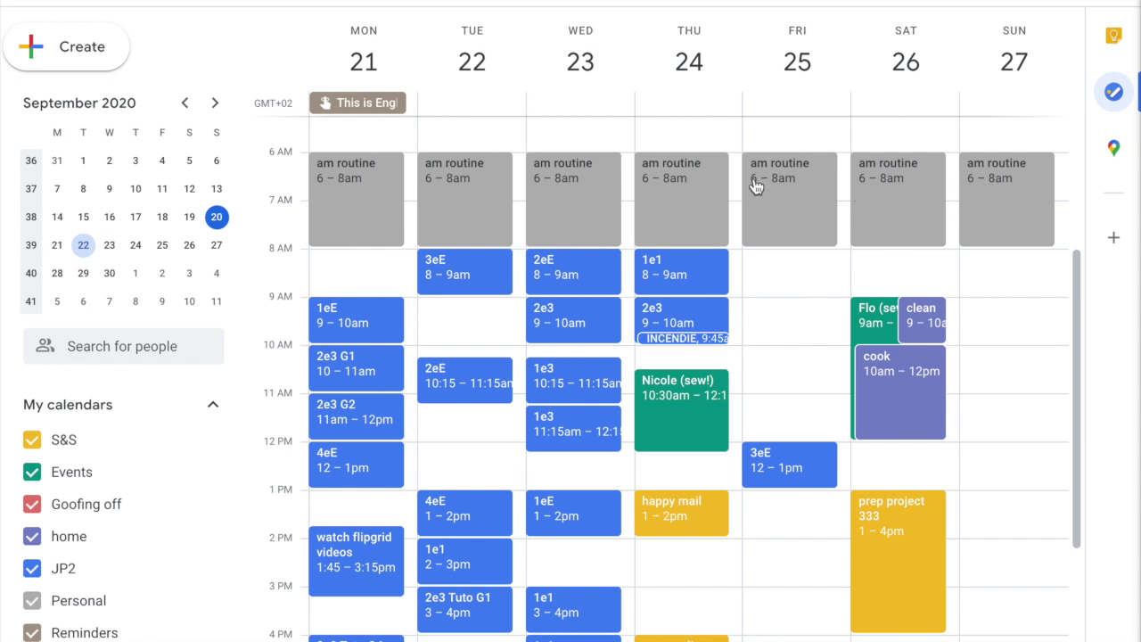
{"action": "scroll", "coordinate": [815, 230], "scroll_direction": "down", "scroll_amount": 2}
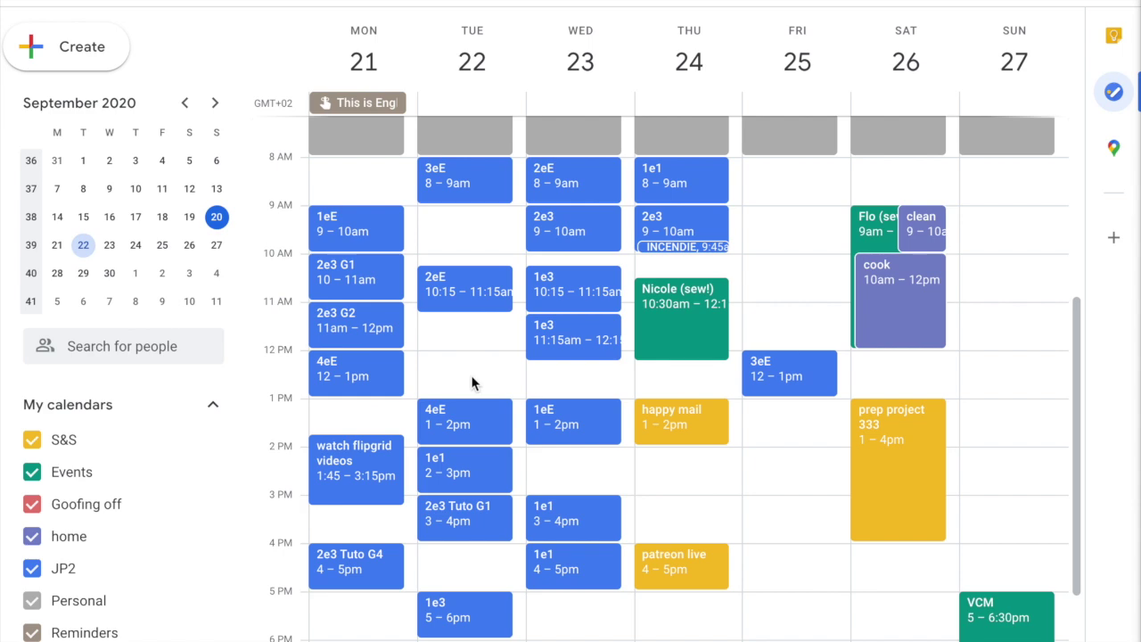
{"action": "scroll", "coordinate": [484, 432], "scroll_direction": "down", "scroll_amount": 1}
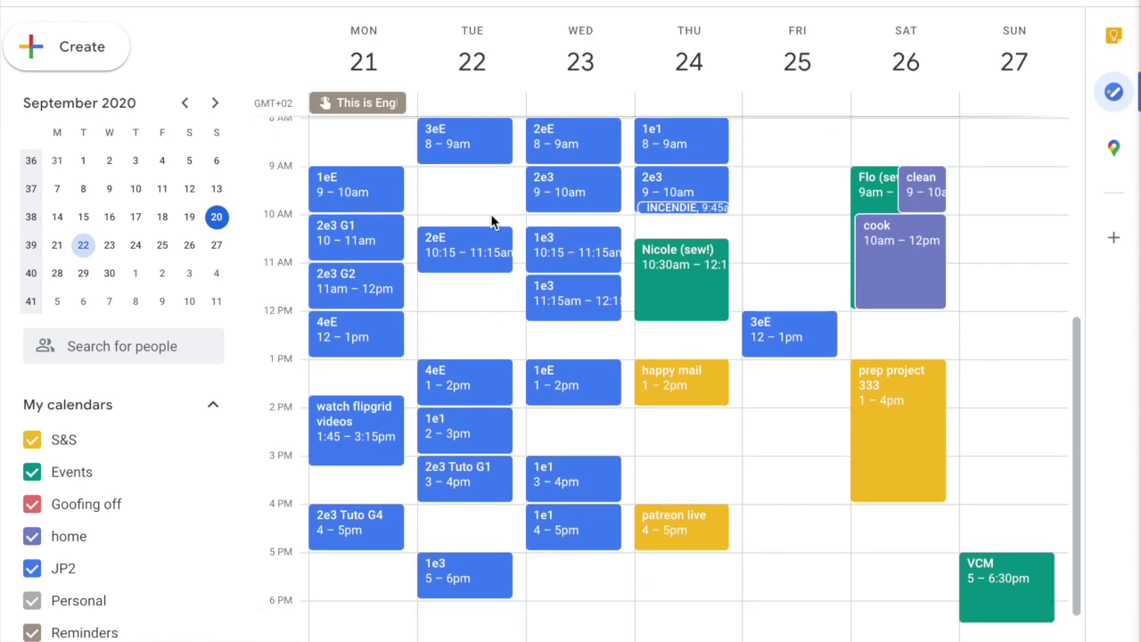
{"action": "key", "text": "k"}
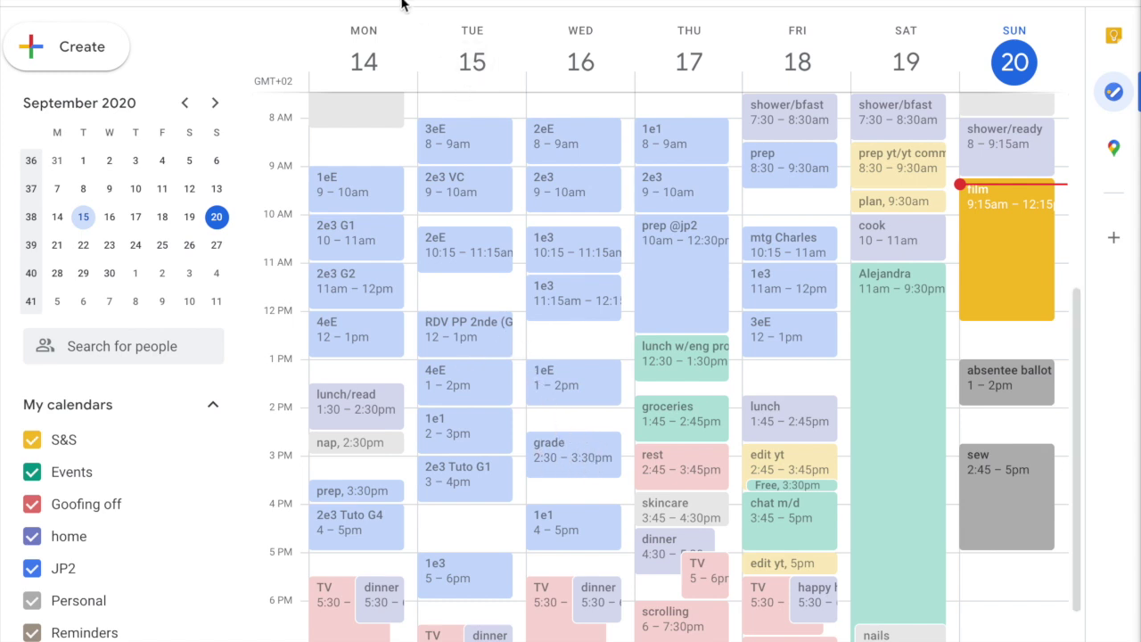
{"action": "key", "text": "n"}
{"action": "scroll", "coordinate": [488, 294], "scroll_direction": "up", "scroll_amount": 1}
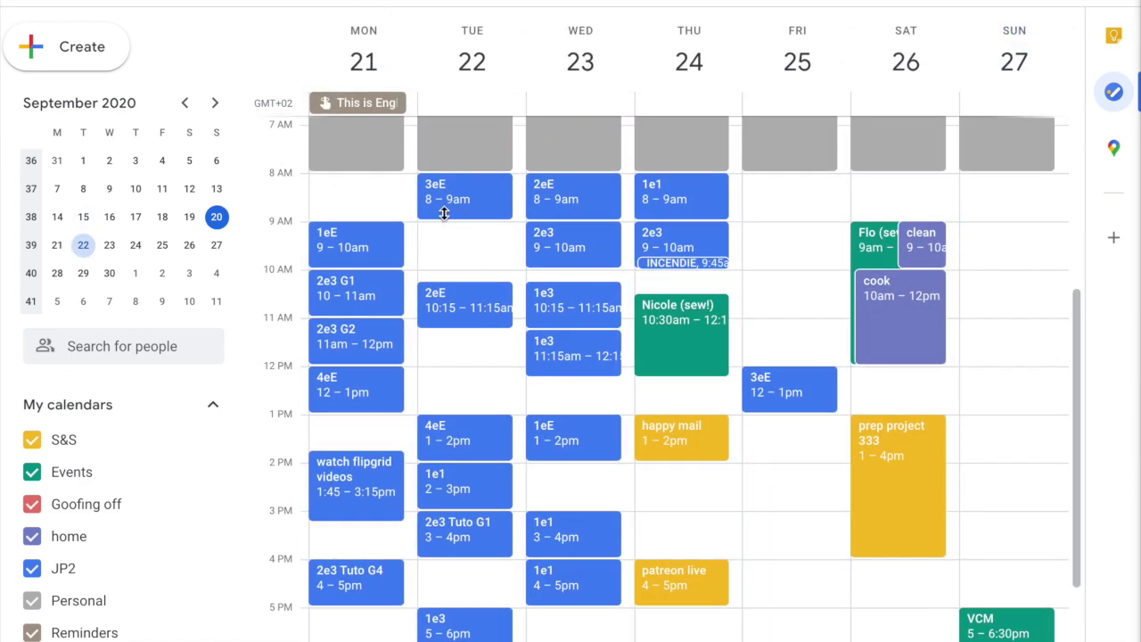
{"action": "scroll", "coordinate": [593, 336], "scroll_direction": "up", "scroll_amount": 1}
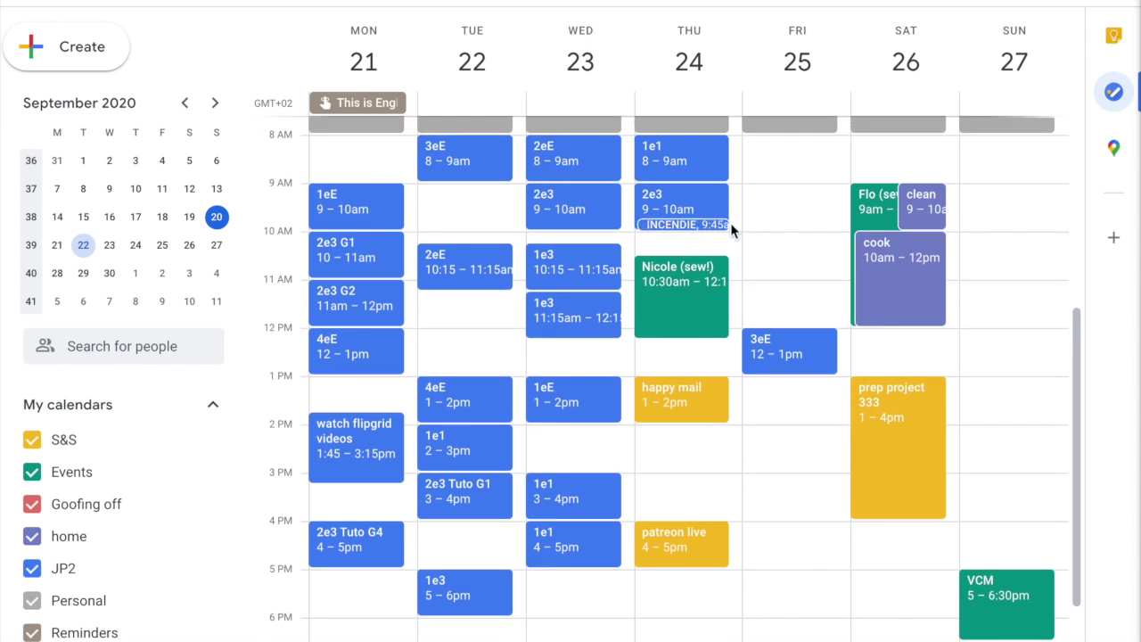
{"action": "scroll", "coordinate": [769, 317], "scroll_direction": "down", "scroll_amount": 2}
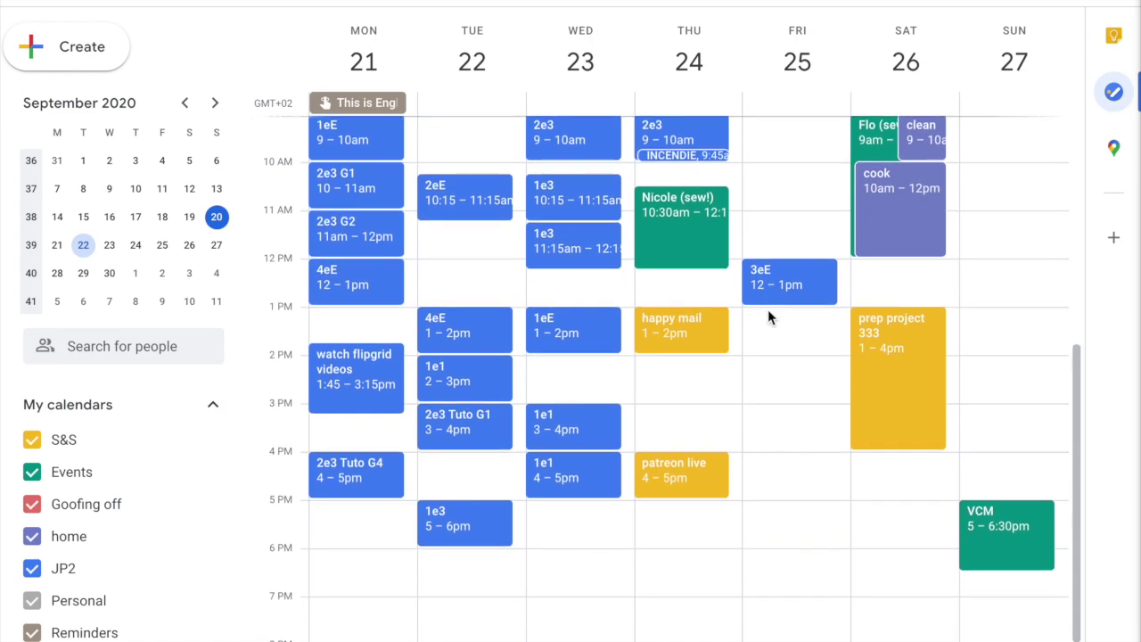
{"action": "scroll", "coordinate": [769, 318], "scroll_direction": "up", "scroll_amount": 2}
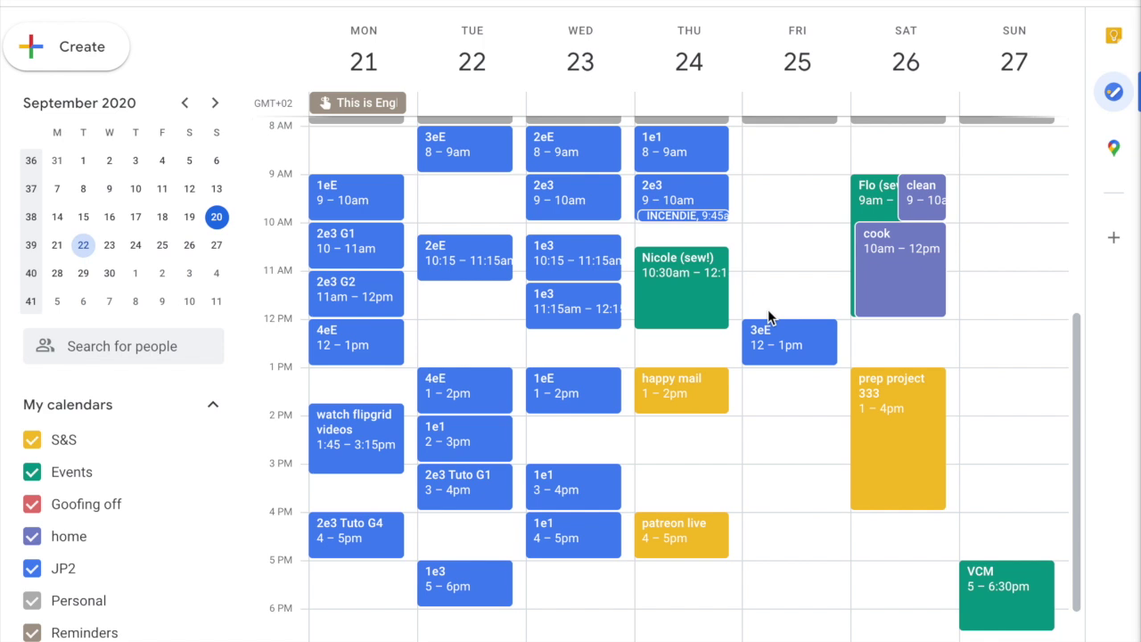
{"action": "scroll", "coordinate": [695, 497], "scroll_direction": "down", "scroll_amount": 3}
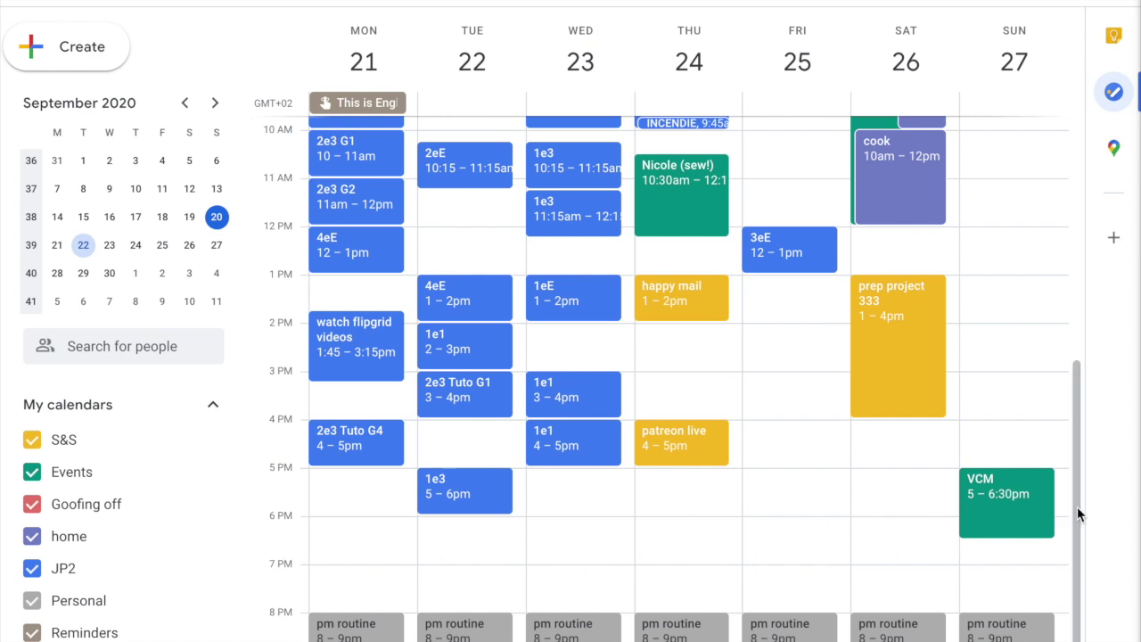
{"action": "scroll", "coordinate": [853, 389], "scroll_direction": "up", "scroll_amount": 3}
{"action": "scroll", "coordinate": [853, 385], "scroll_direction": "up", "scroll_amount": 1}
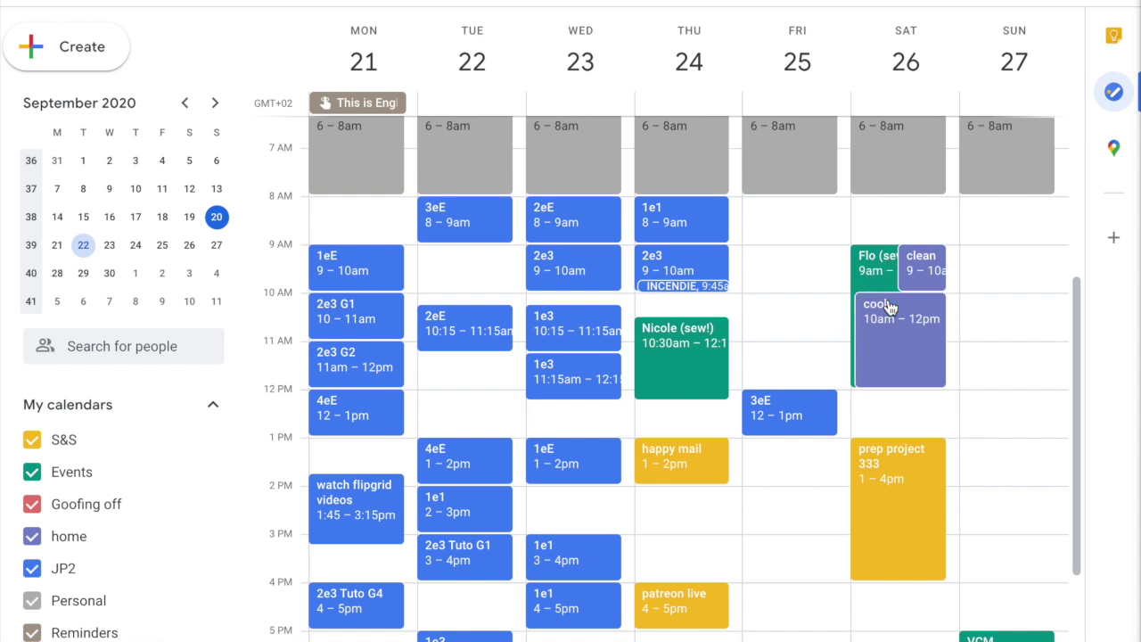
{"action": "scroll", "coordinate": [889, 307], "scroll_direction": "up", "scroll_amount": 1}
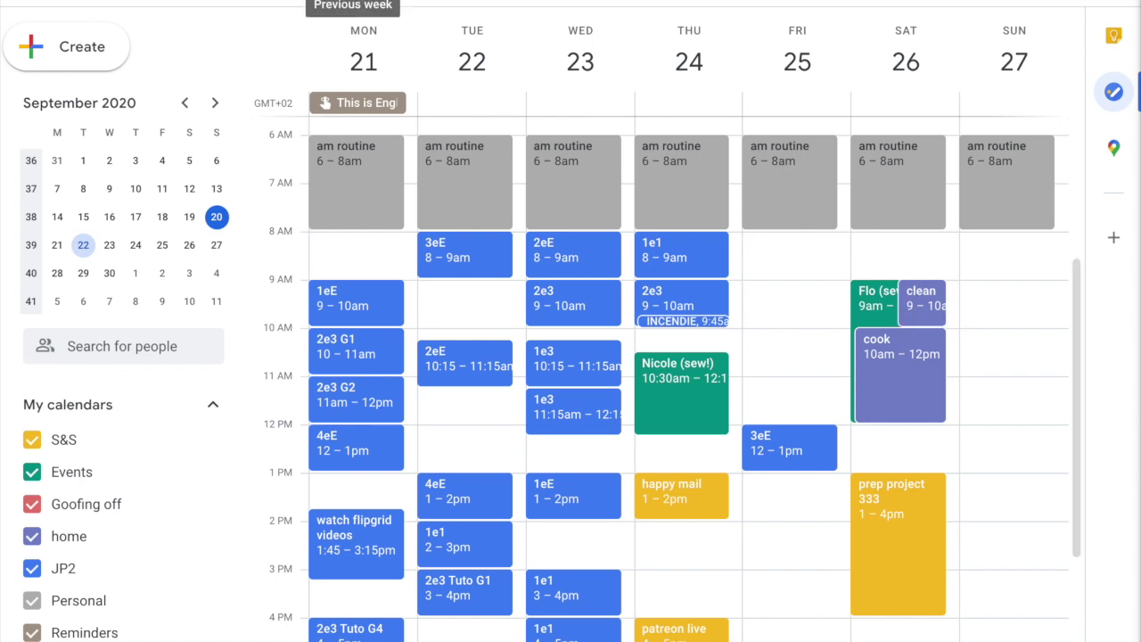
{"action": "left_click", "coordinate": [387, 4]}
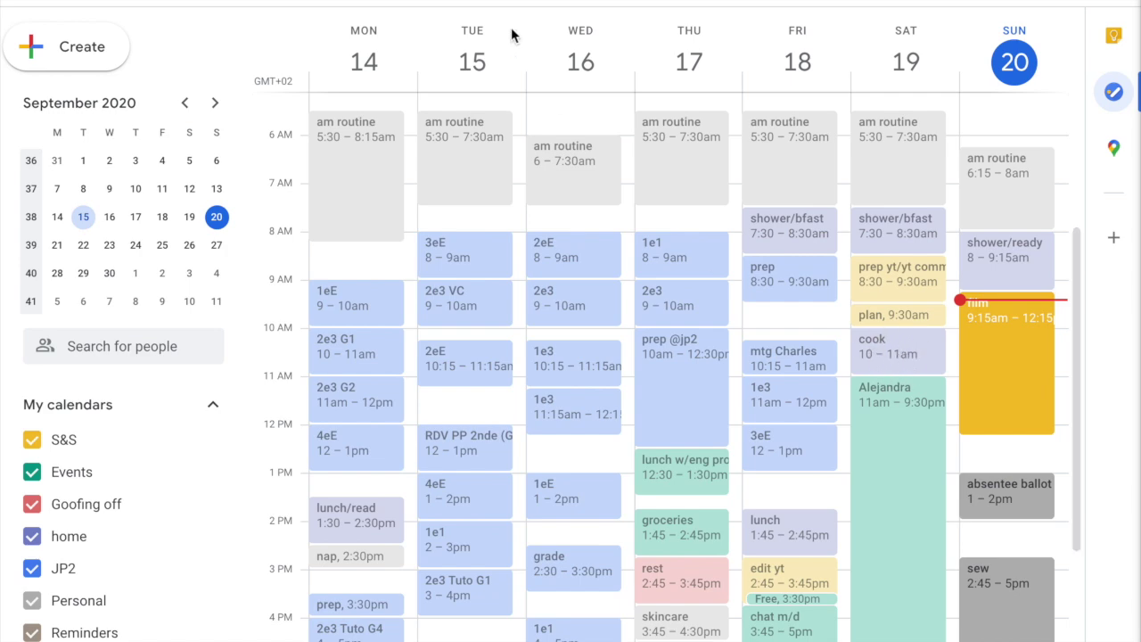
{"action": "left_click", "coordinate": [419, 1]}
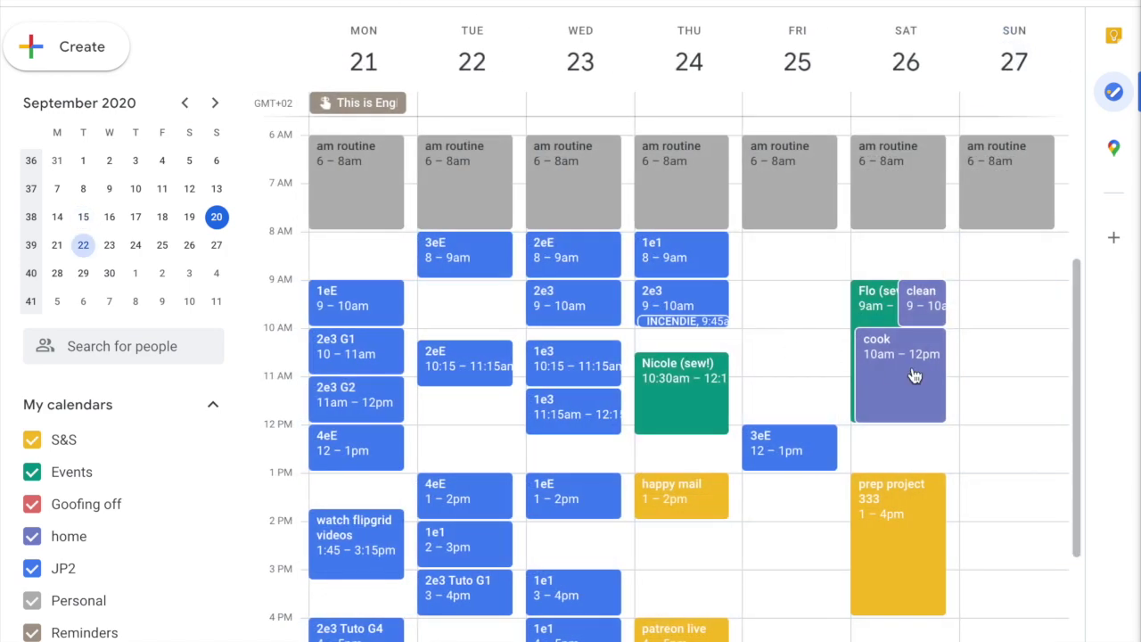
- Move Saturday's 'clean' to 8–9am and 'cook' to Sunday 9–11am, this occurrence only
{"action": "scroll", "coordinate": [927, 343], "scroll_direction": "up", "scroll_amount": 1}
{"action": "left_click_drag", "start_coordinate": [932, 346], "coordinate": [928, 281]}
{"action": "key", "text": "Return"}
{"action": "scroll", "coordinate": [906, 308], "scroll_direction": "down", "scroll_amount": 2}
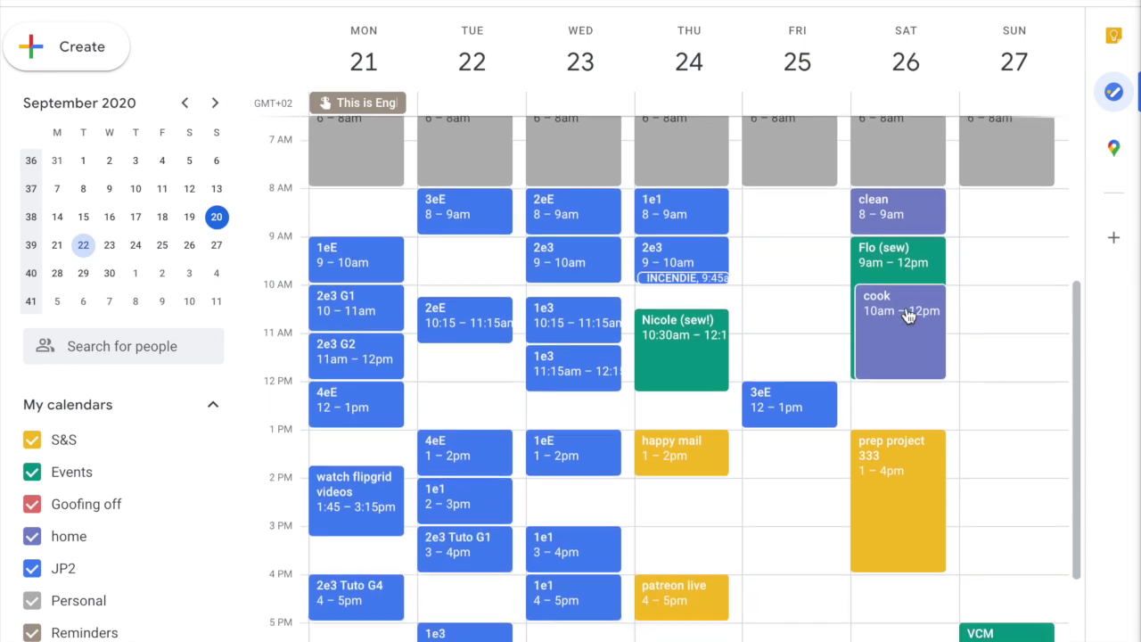
{"action": "left_click_drag", "start_coordinate": [897, 295], "coordinate": [1005, 253]}
{"action": "key", "text": "Return"}
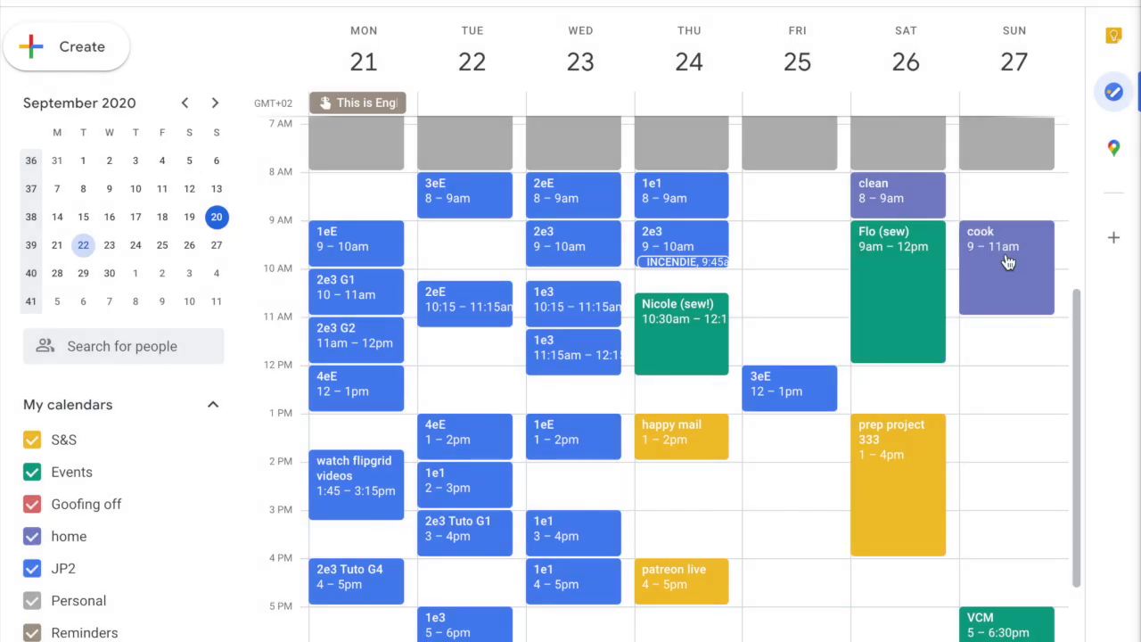
- Open the full details of Saturday's 'prep project 333' event
{"action": "scroll", "coordinate": [1005, 255], "scroll_direction": "up", "scroll_amount": 2}
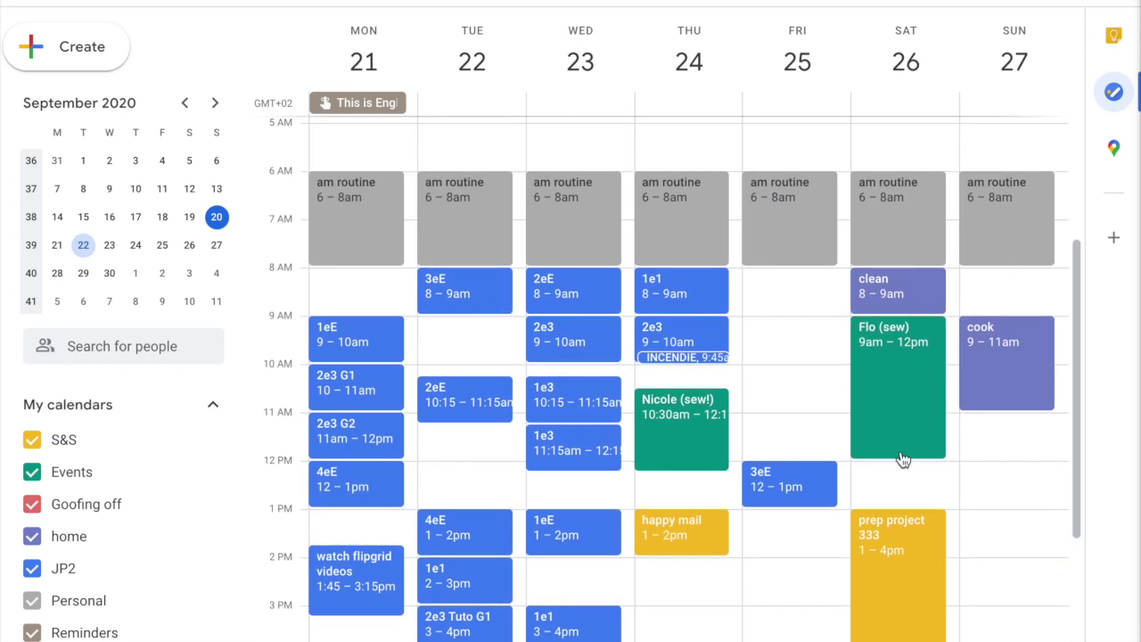
{"action": "scroll", "coordinate": [907, 473], "scroll_direction": "down", "scroll_amount": 2}
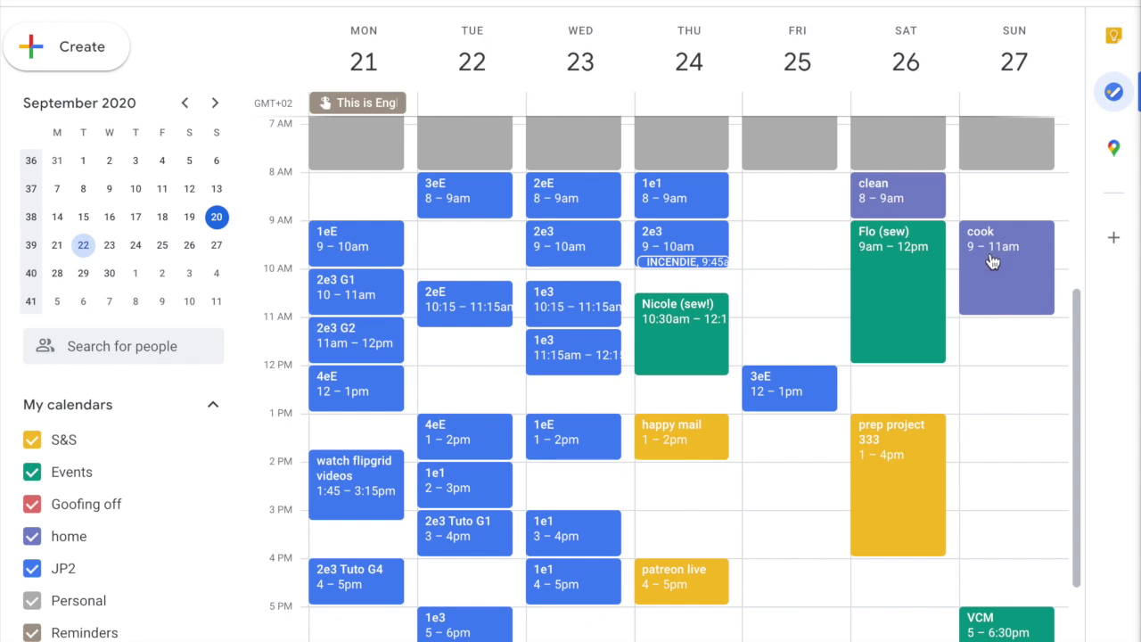
{"action": "scroll", "coordinate": [1005, 237], "scroll_direction": "up", "scroll_amount": 1}
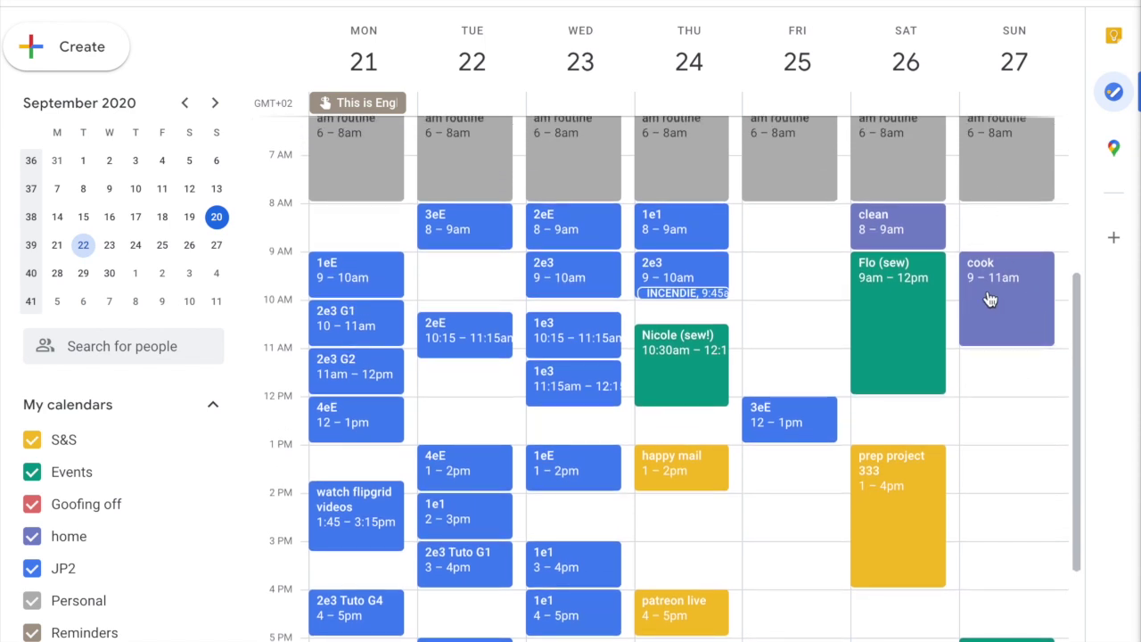
{"action": "scroll", "coordinate": [915, 386], "scroll_direction": "down", "scroll_amount": 1}
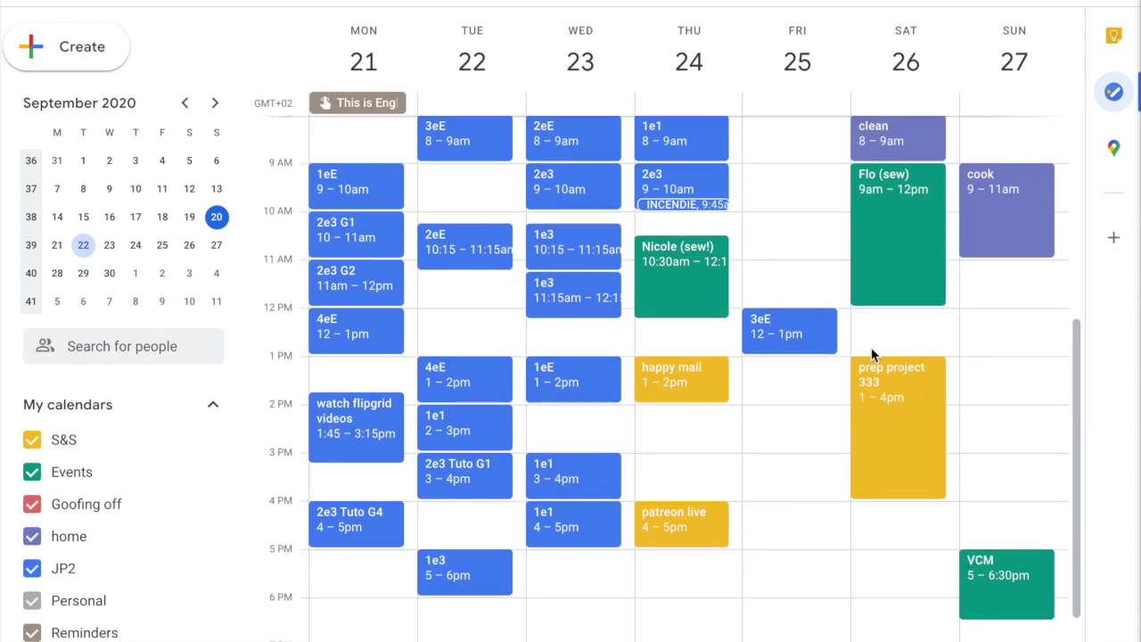
{"action": "double_click", "coordinate": [887, 393]}
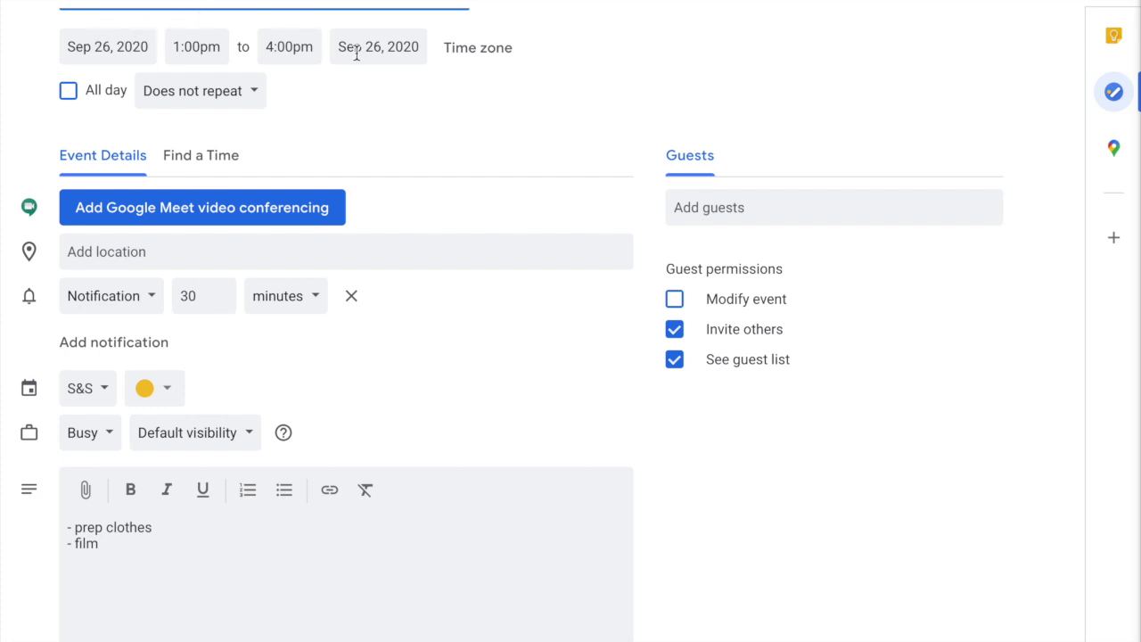
- Save 'prep 10x10 challenge' and shorten it to end at 3pm on Saturday
{"action": "left_click", "coordinate": [551, 2]}
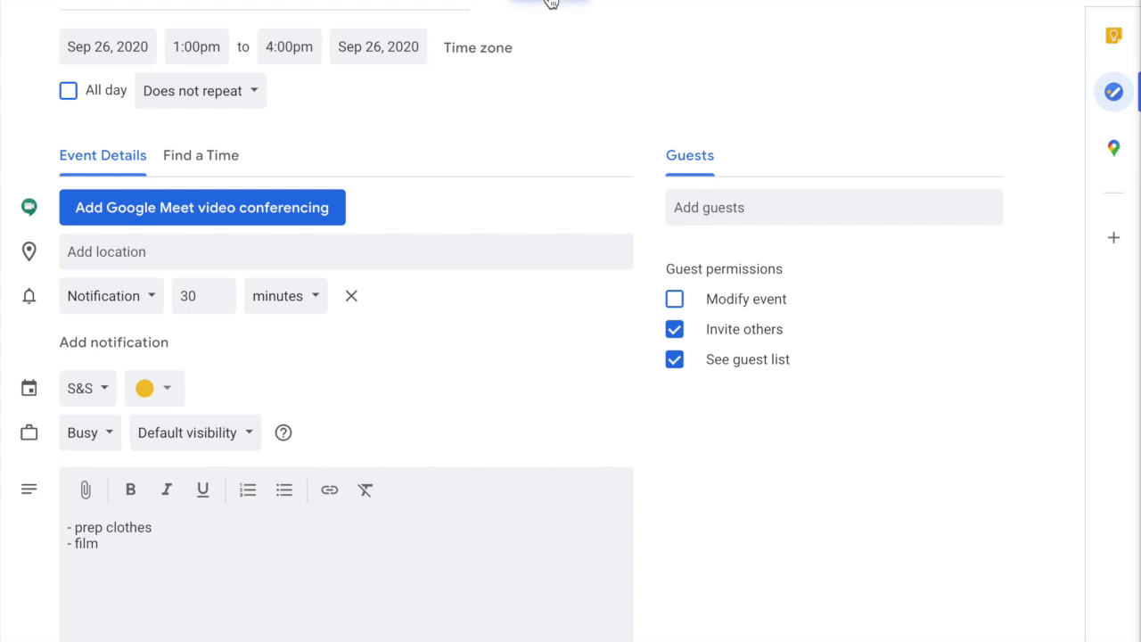
{"action": "scroll", "coordinate": [892, 403], "scroll_direction": "up", "scroll_amount": 1}
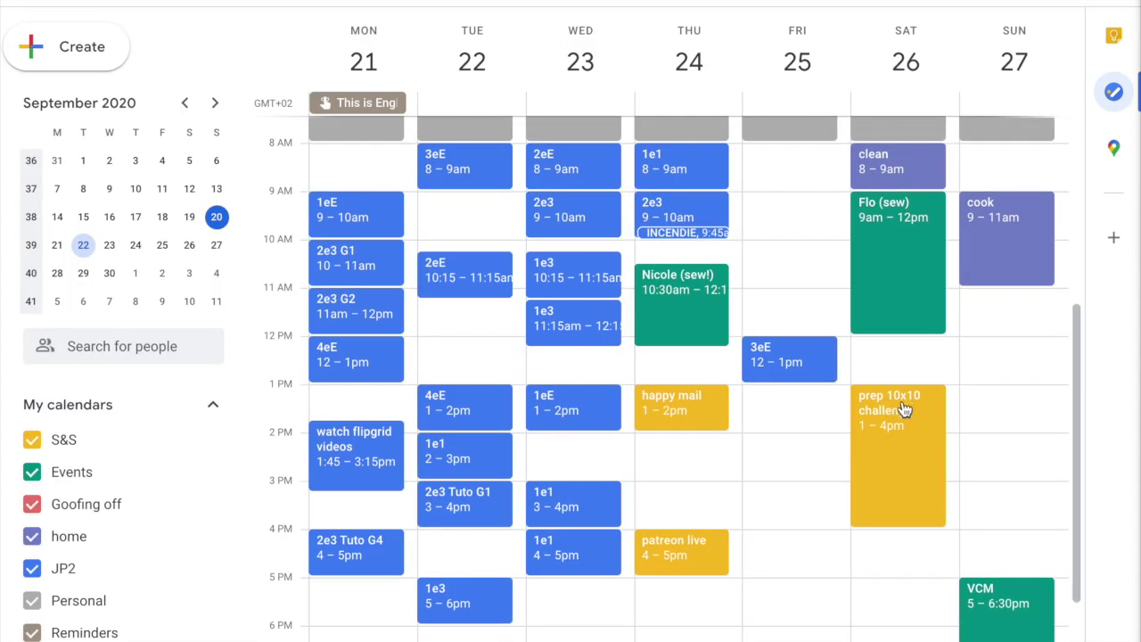
{"action": "left_click_drag", "start_coordinate": [908, 525], "coordinate": [908, 477]}
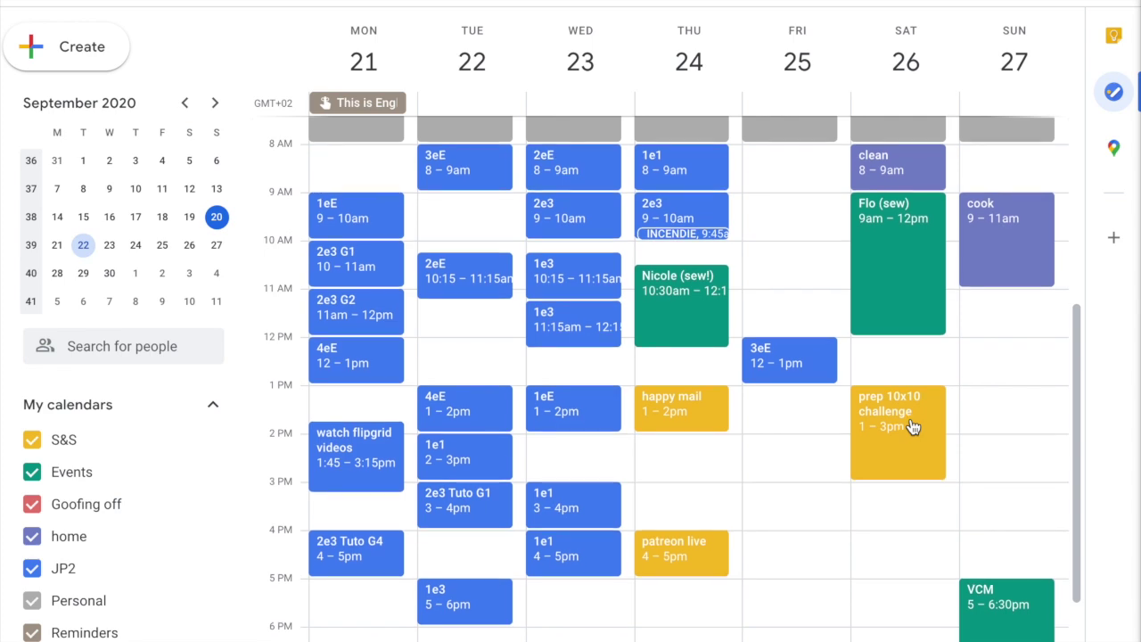
- Scroll through the Sep 21–27 week to check the updated Friday and Saturday events
{"action": "scroll", "coordinate": [912, 427], "scroll_direction": "up", "scroll_amount": 2}
{"action": "scroll", "coordinate": [913, 427], "scroll_direction": "down", "scroll_amount": 1}
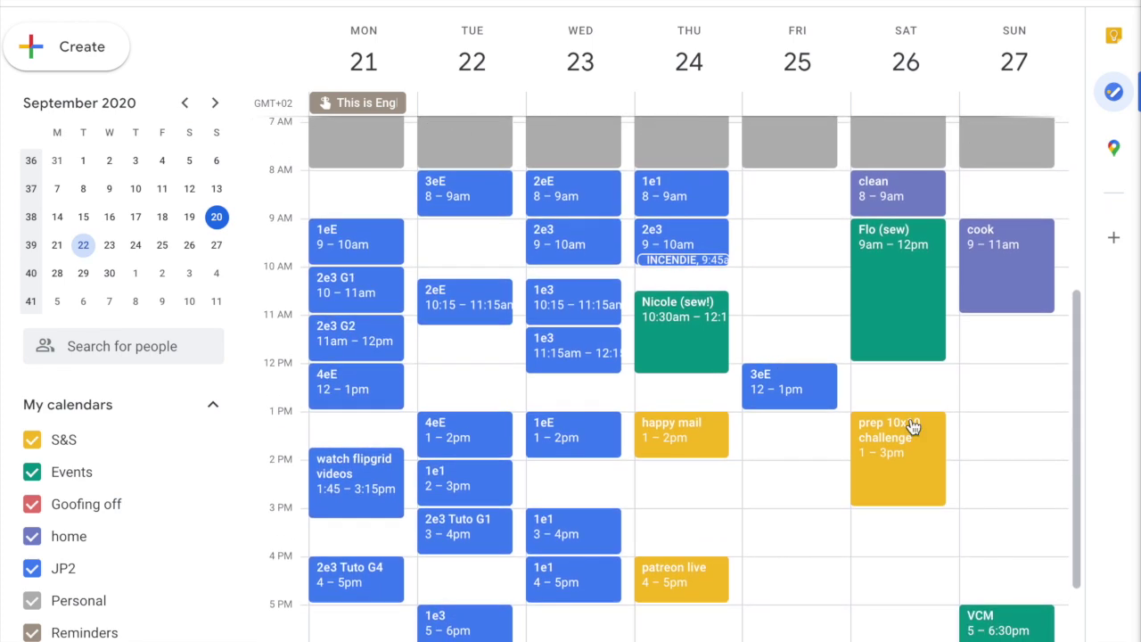
{"action": "scroll", "coordinate": [911, 427], "scroll_direction": "down", "scroll_amount": 1}
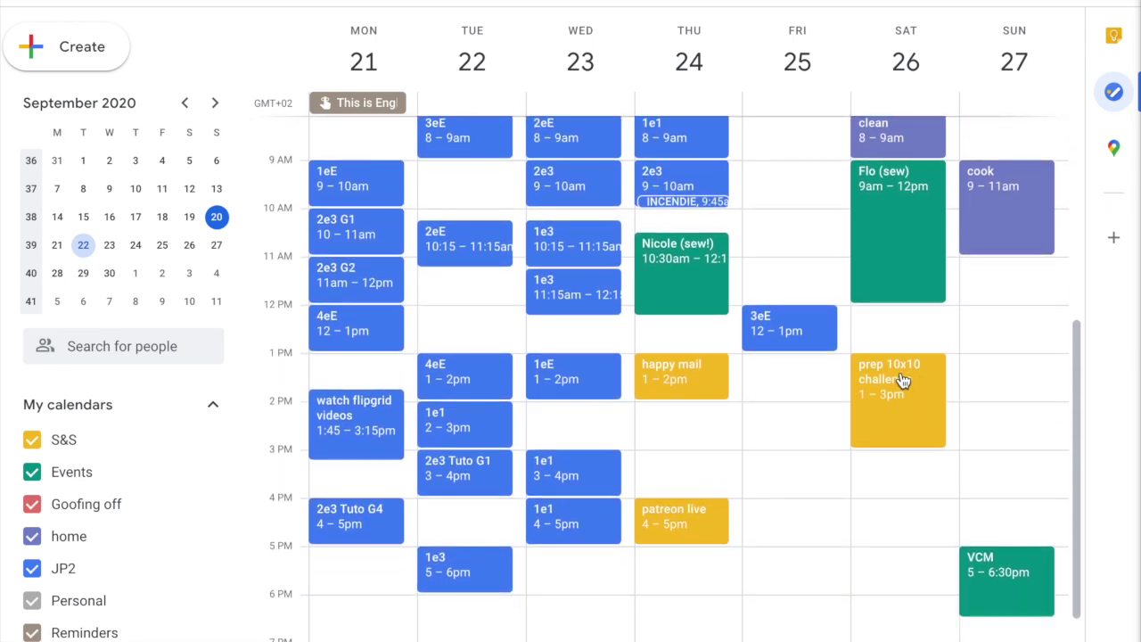
{"action": "scroll", "coordinate": [902, 381], "scroll_direction": "up", "scroll_amount": 3}
{"action": "scroll", "coordinate": [902, 381], "scroll_direction": "down", "scroll_amount": 2}
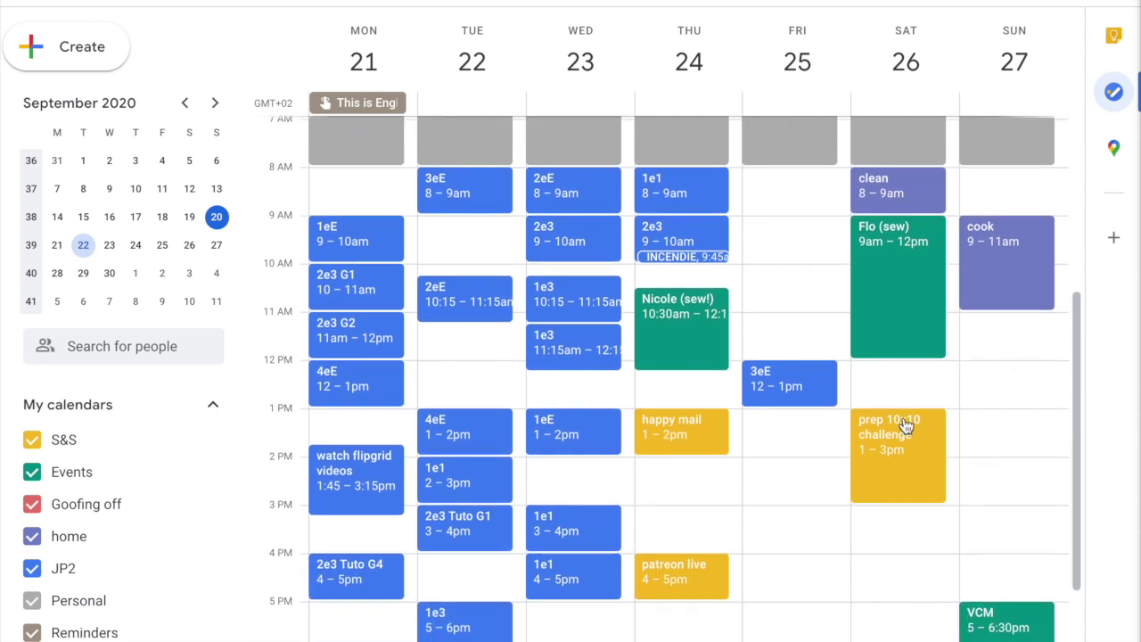
{"action": "scroll", "coordinate": [934, 424], "scroll_direction": "down", "scroll_amount": 2}
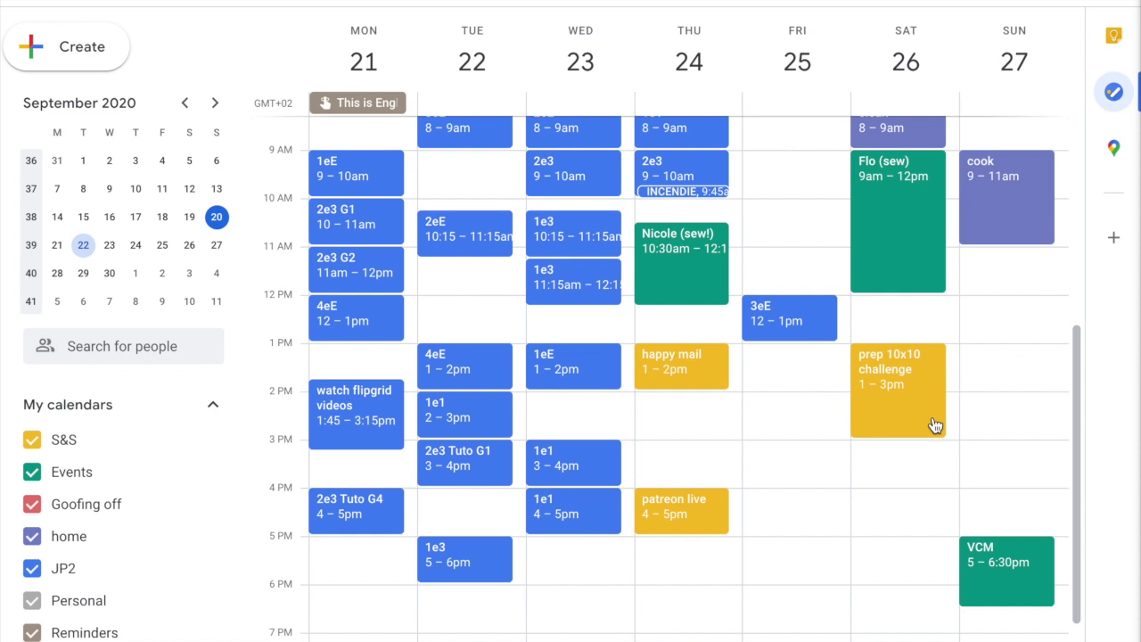
{"action": "scroll", "coordinate": [934, 423], "scroll_direction": "up", "scroll_amount": 2}
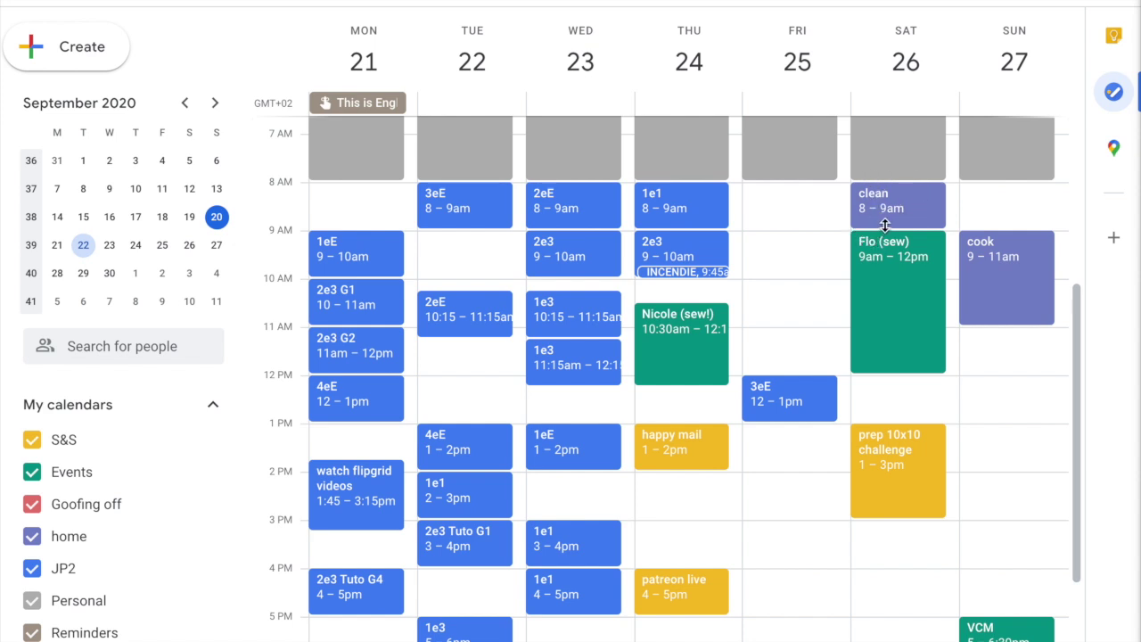
{"action": "scroll", "coordinate": [921, 214], "scroll_direction": "up", "scroll_amount": 1}
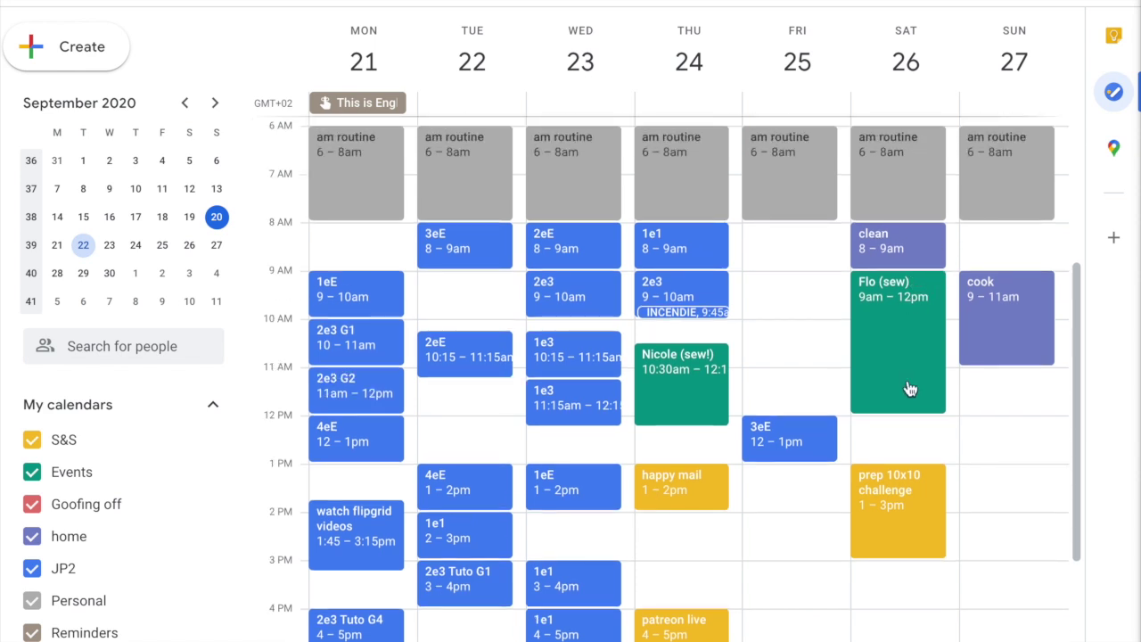
{"action": "scroll", "coordinate": [909, 390], "scroll_direction": "down", "scroll_amount": 2}
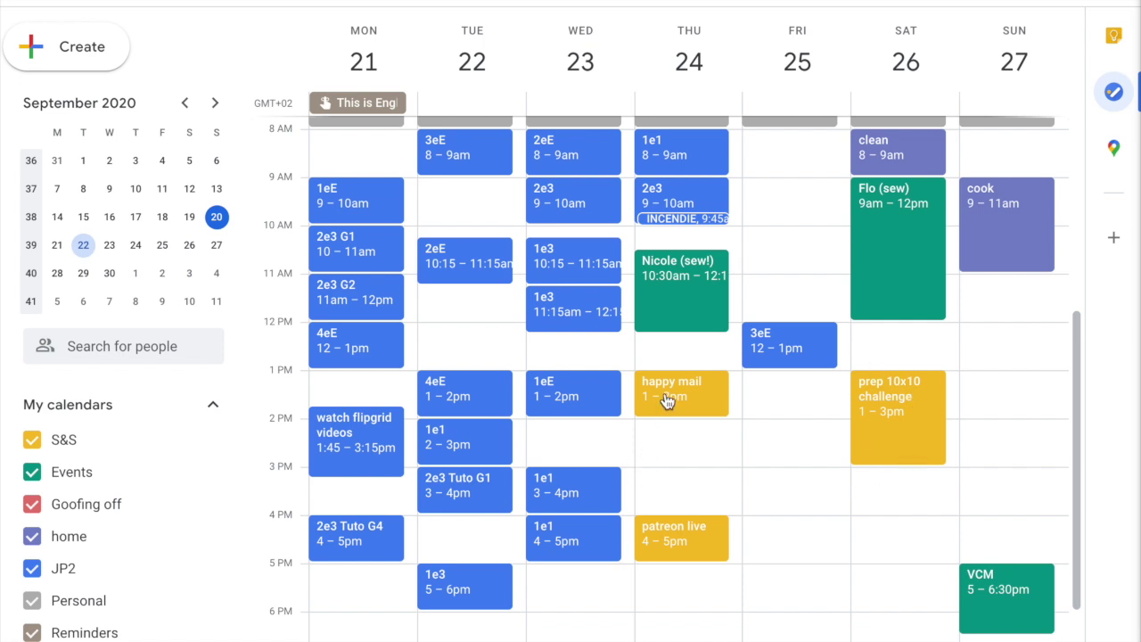
{"action": "scroll", "coordinate": [666, 401], "scroll_direction": "up", "scroll_amount": 1}
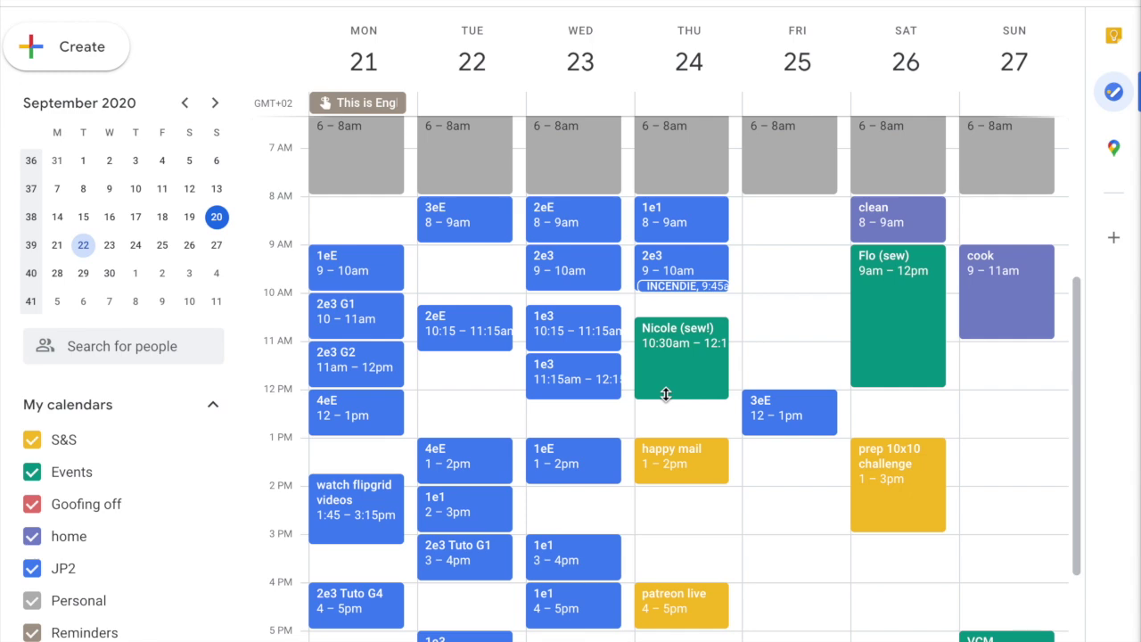
{"action": "scroll", "coordinate": [669, 397], "scroll_direction": "up", "scroll_amount": 1}
{"action": "scroll", "coordinate": [666, 398], "scroll_direction": "down", "scroll_amount": 1}
{"action": "scroll", "coordinate": [666, 399], "scroll_direction": "down", "scroll_amount": 1}
- Create a 'prep' event on Friday, September 25, 10–11am on the blue JP2 calendar
{"action": "left_click_drag", "start_coordinate": [678, 438], "coordinate": [769, 224]}
{"action": "scroll", "coordinate": [900, 371], "scroll_direction": "up", "scroll_amount": 1}
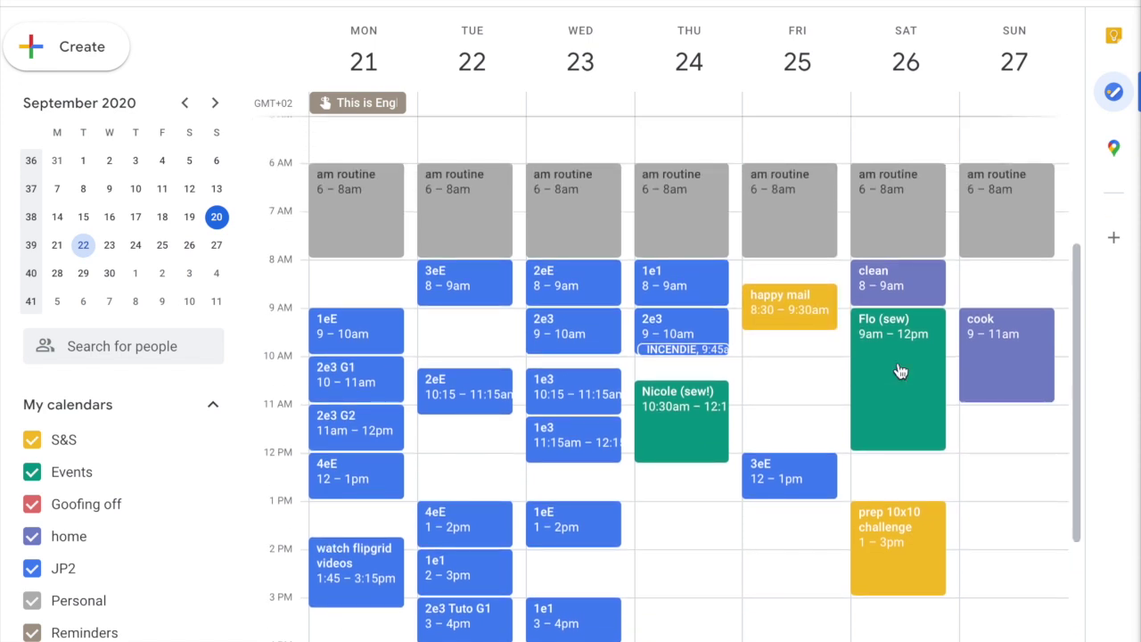
{"action": "left_click", "coordinate": [768, 362]}
{"action": "type", "text": "perp"}
{"action": "key", "text": "BackSpace"}
{"action": "key", "text": "BackSpace"}
{"action": "key", "text": "BackSpace"}
{"action": "type", "text": "rep"}
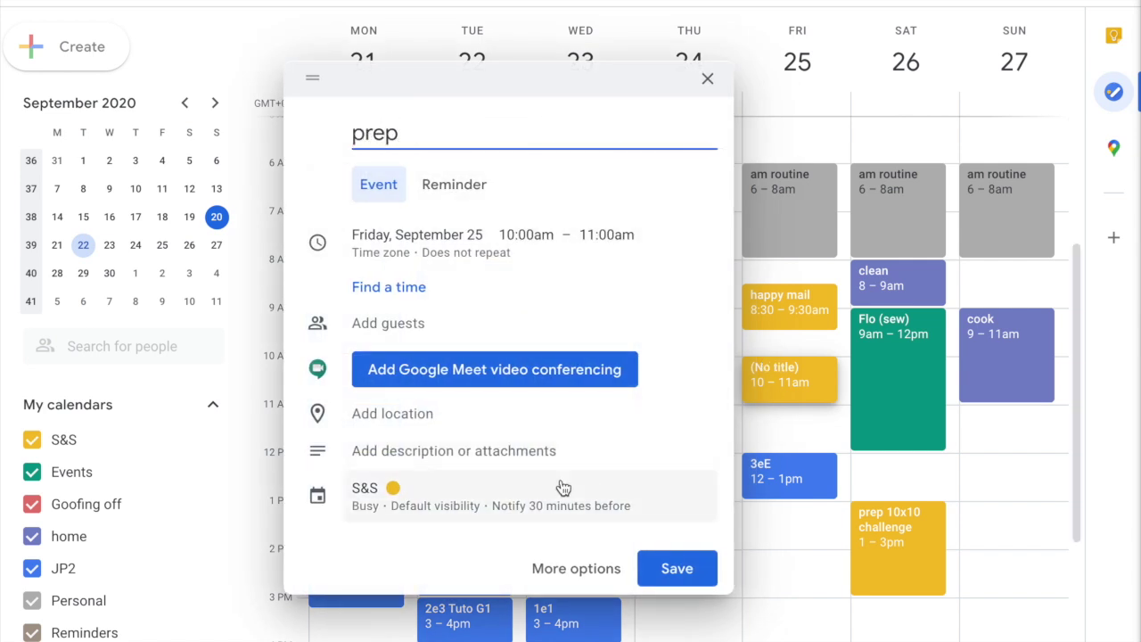
{"action": "left_click", "coordinate": [379, 489]}
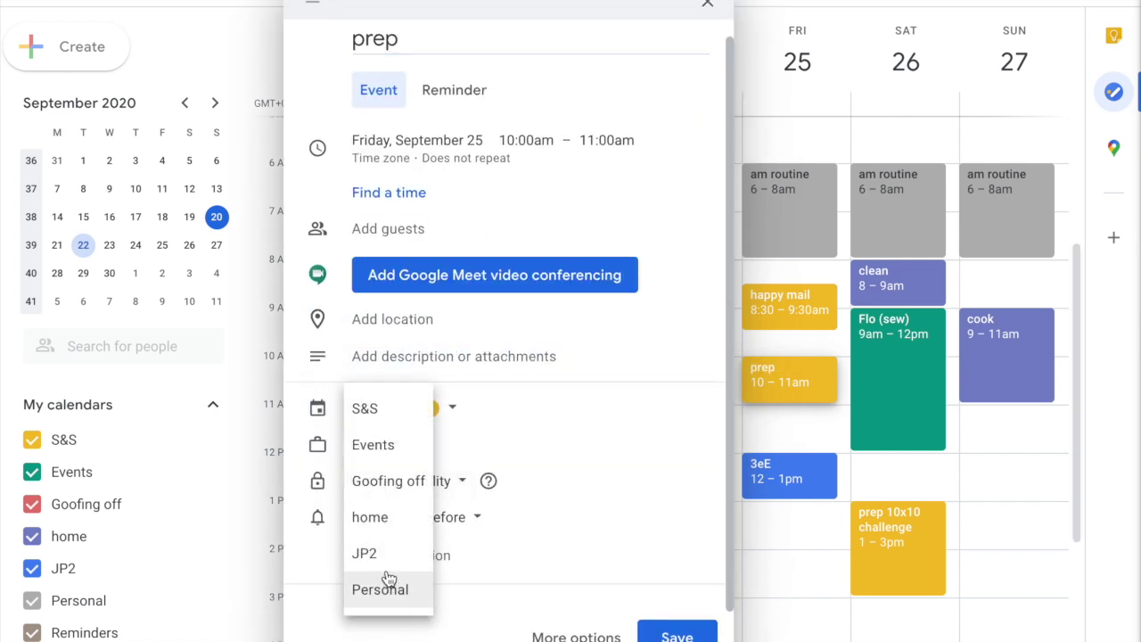
{"action": "left_click", "coordinate": [386, 554]}
{"action": "left_click", "coordinate": [670, 636]}
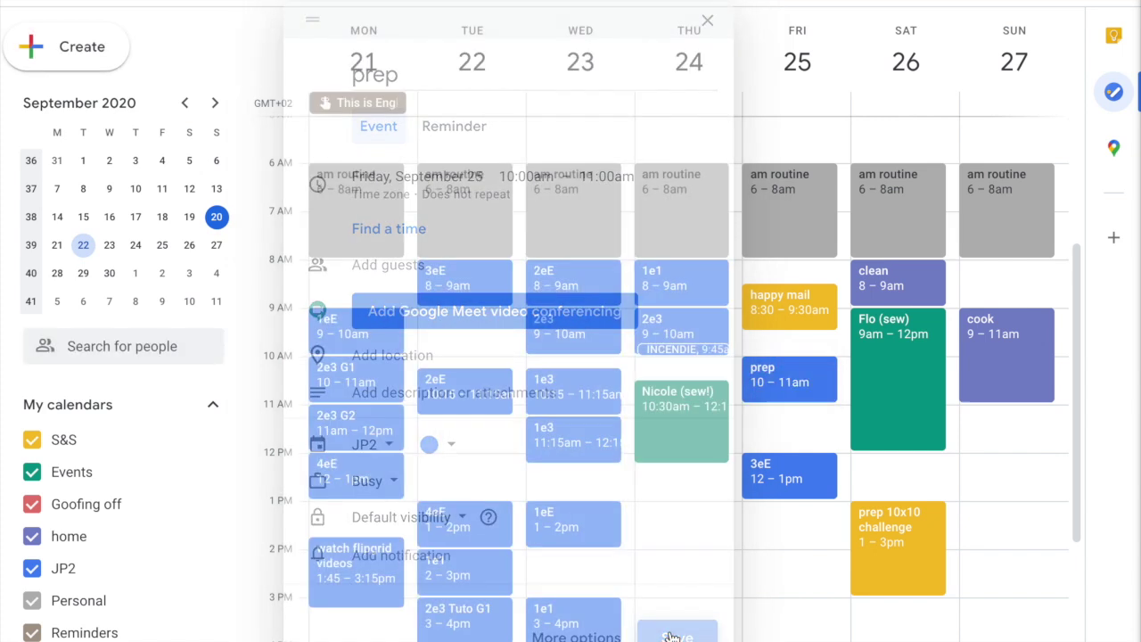
{"action": "scroll", "coordinate": [741, 531], "scroll_direction": "down", "scroll_amount": 1}
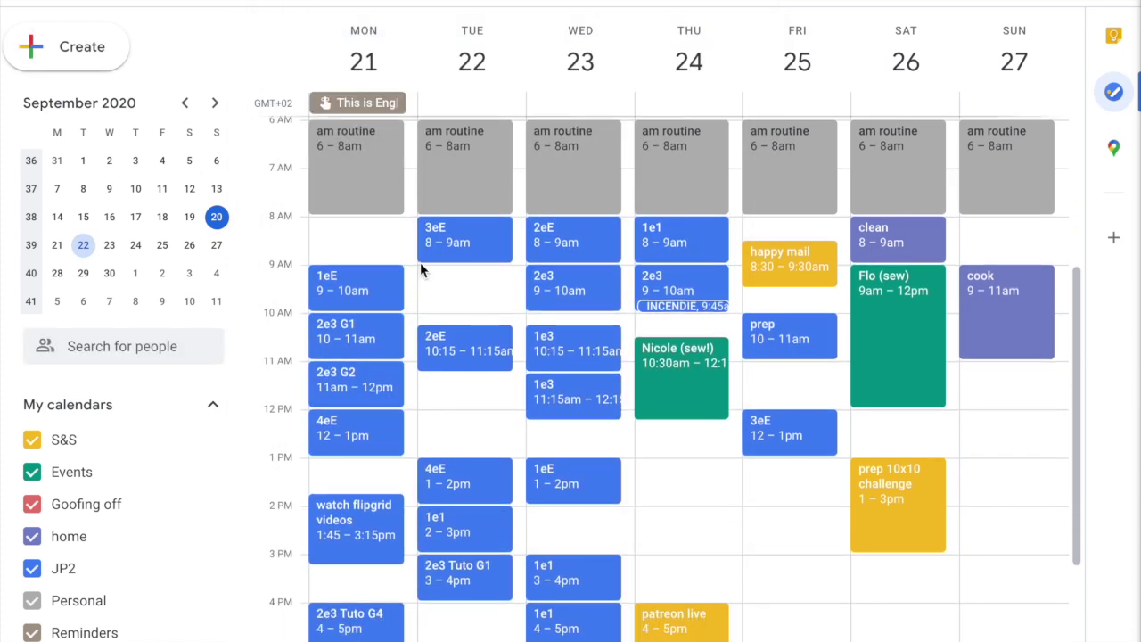
{"action": "scroll", "coordinate": [582, 526], "scroll_direction": "down", "scroll_amount": 1}
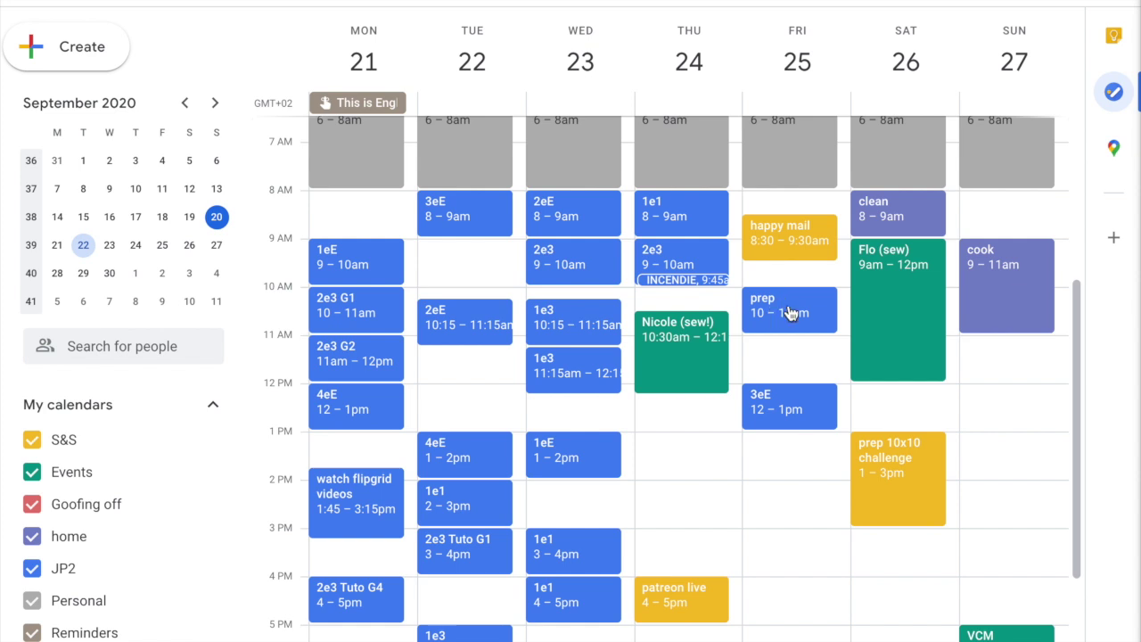
- Shift prep to 10:30–11:30am, add 'groceries' 9:30–10:30am on the Events calendar, then go back weeks
{"action": "left_click_drag", "start_coordinate": [793, 319], "coordinate": [787, 341]}
{"action": "scroll", "coordinate": [784, 339], "scroll_direction": "up", "scroll_amount": 1}
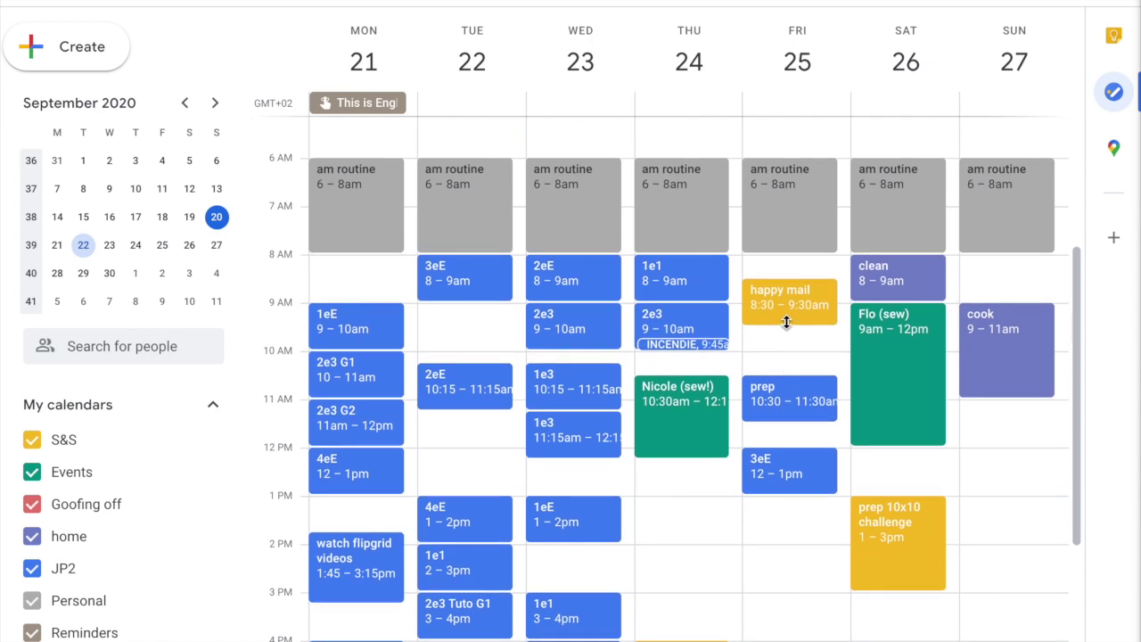
{"action": "left_click", "coordinate": [786, 336]}
{"action": "type", "text": "groceries"}
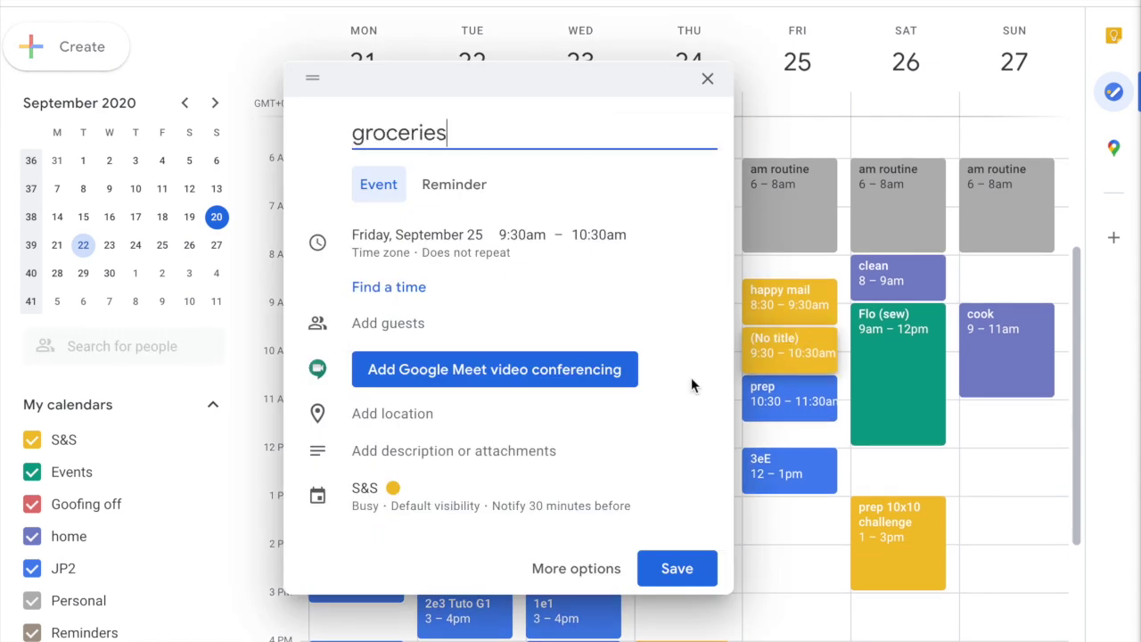
{"action": "left_click", "coordinate": [368, 488]}
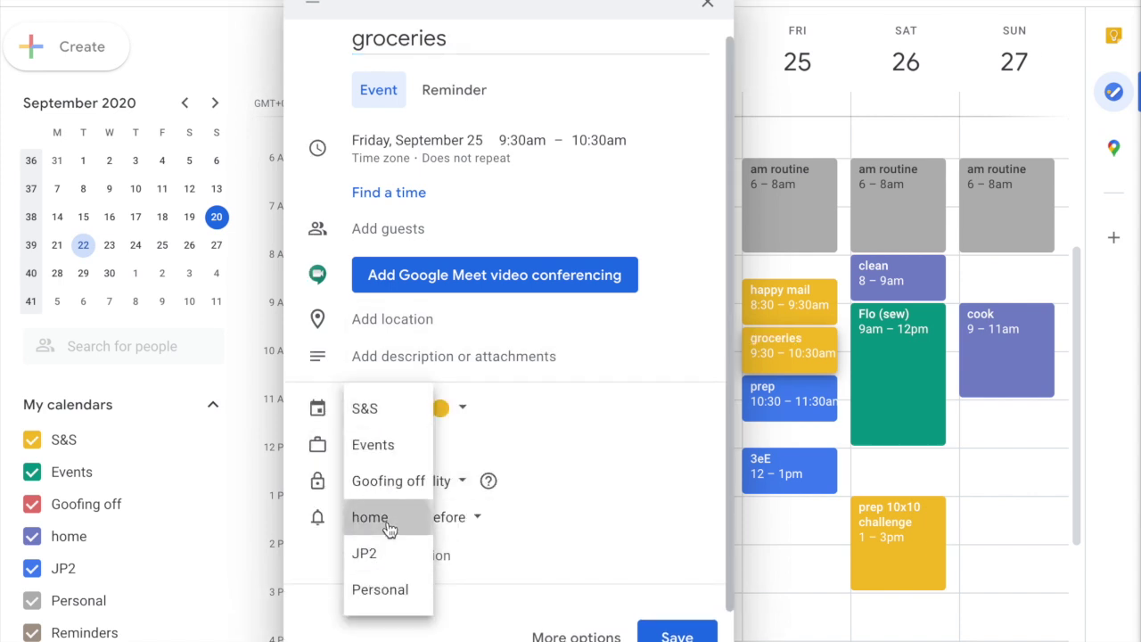
{"action": "left_click", "coordinate": [387, 523]}
{"action": "left_click", "coordinate": [377, 445]}
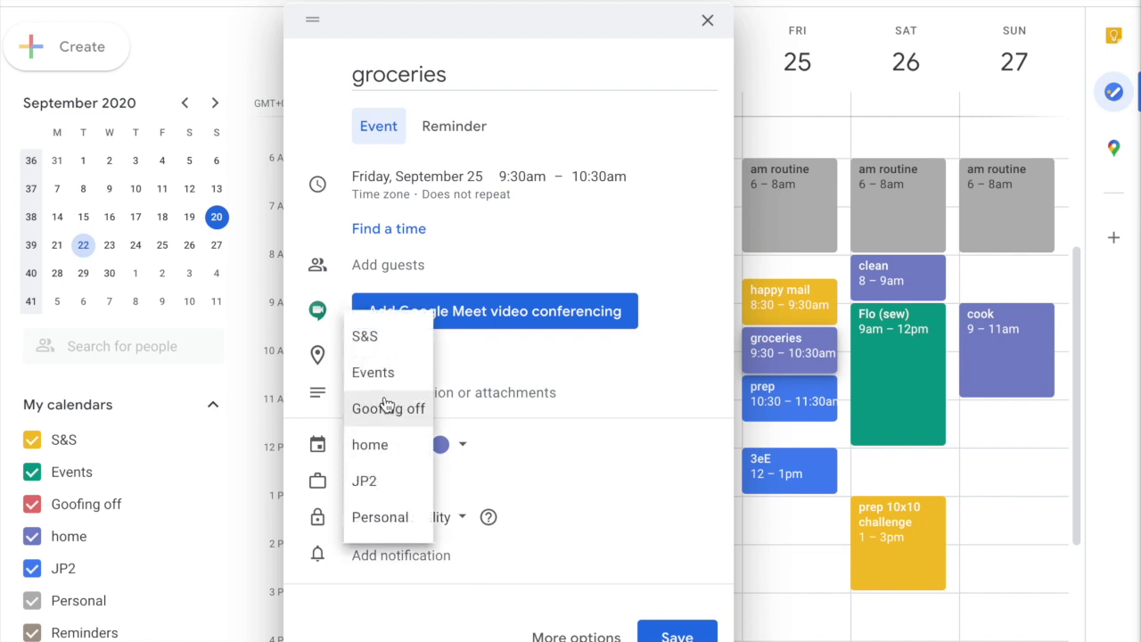
{"action": "left_click", "coordinate": [426, 375]}
{"action": "scroll", "coordinate": [759, 535], "scroll_direction": "down", "scroll_amount": 1}
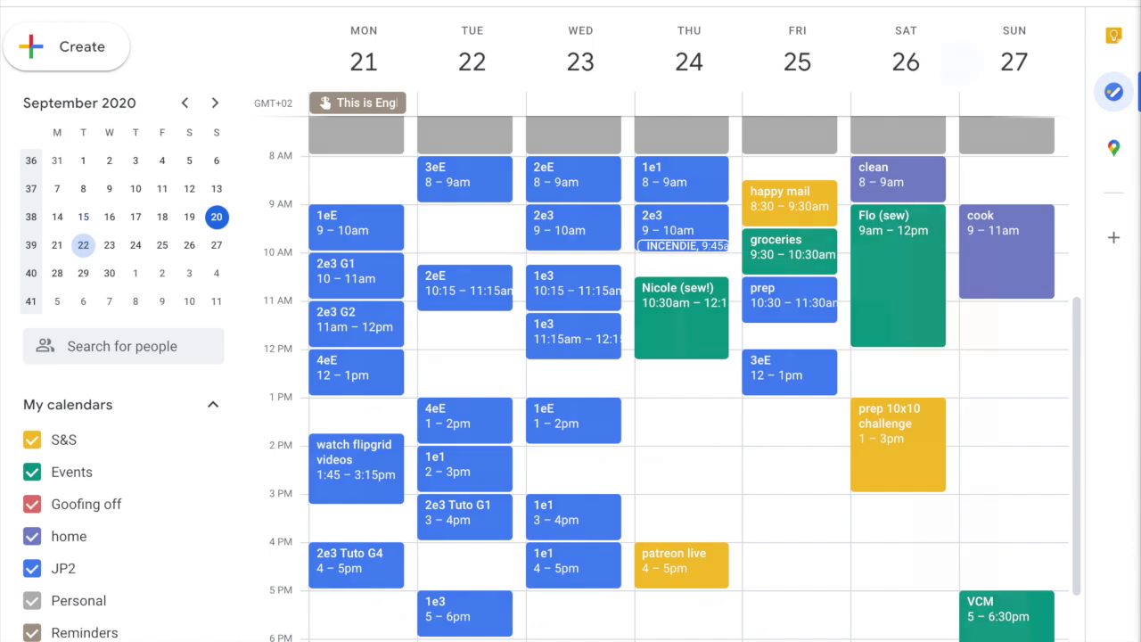
{"action": "key", "text": "k"}
{"action": "key", "text": "k"}
{"action": "key", "text": "k"}
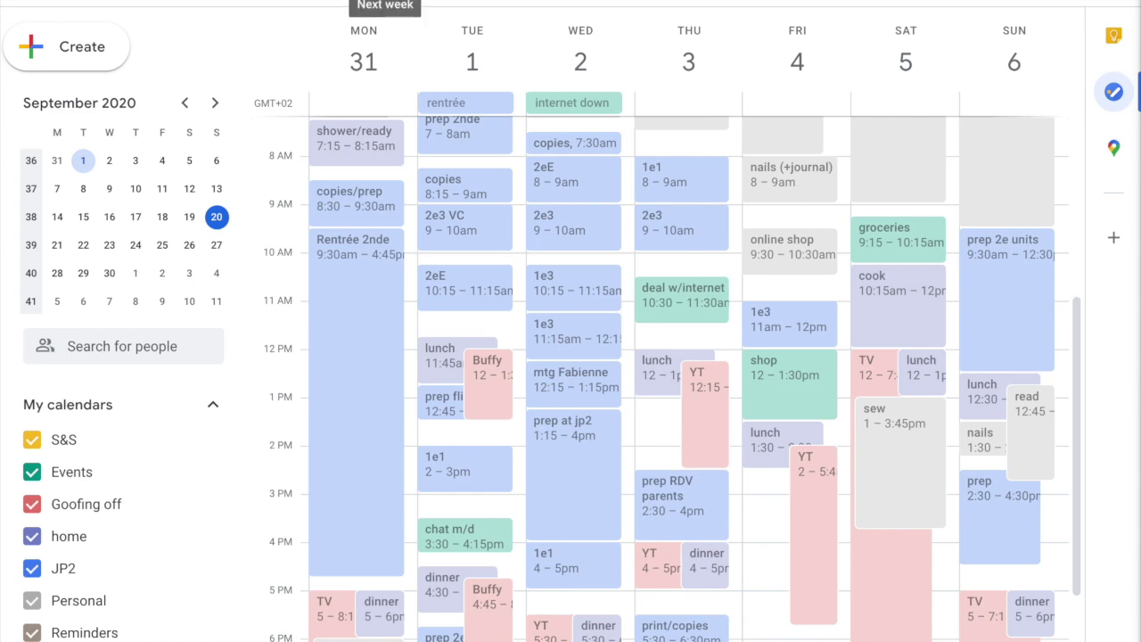
- Step forward to Sep 21–27 and scroll past Thursday's 'Nicole (sew!)' and 'patreon live'
{"action": "left_click", "coordinate": [385, 1]}
{"action": "key", "text": "n"}
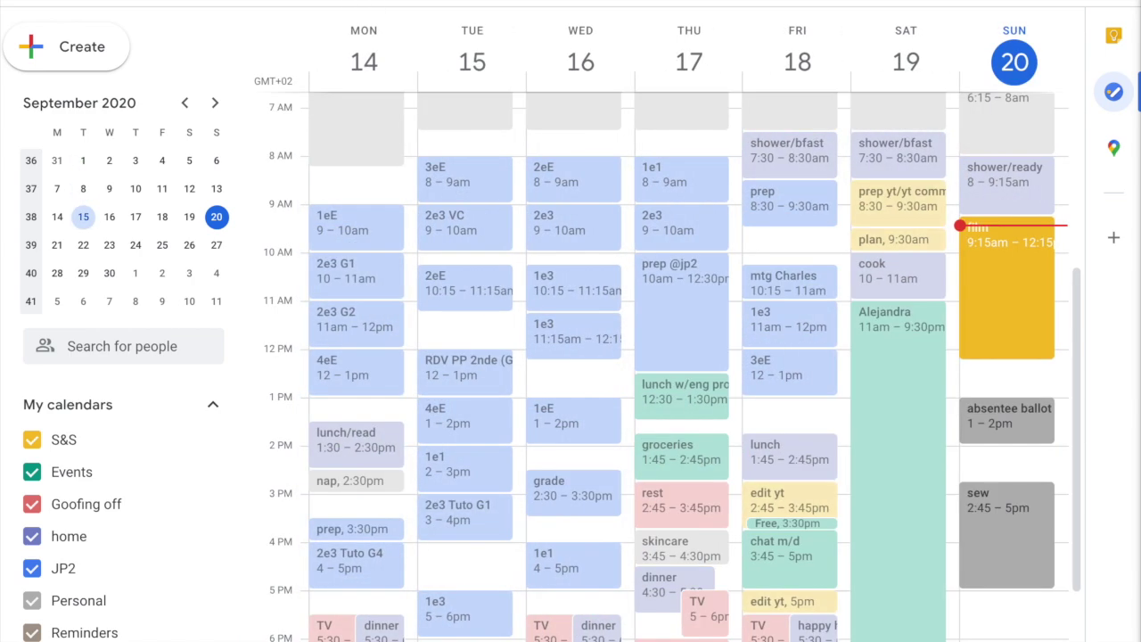
{"action": "key", "text": "n"}
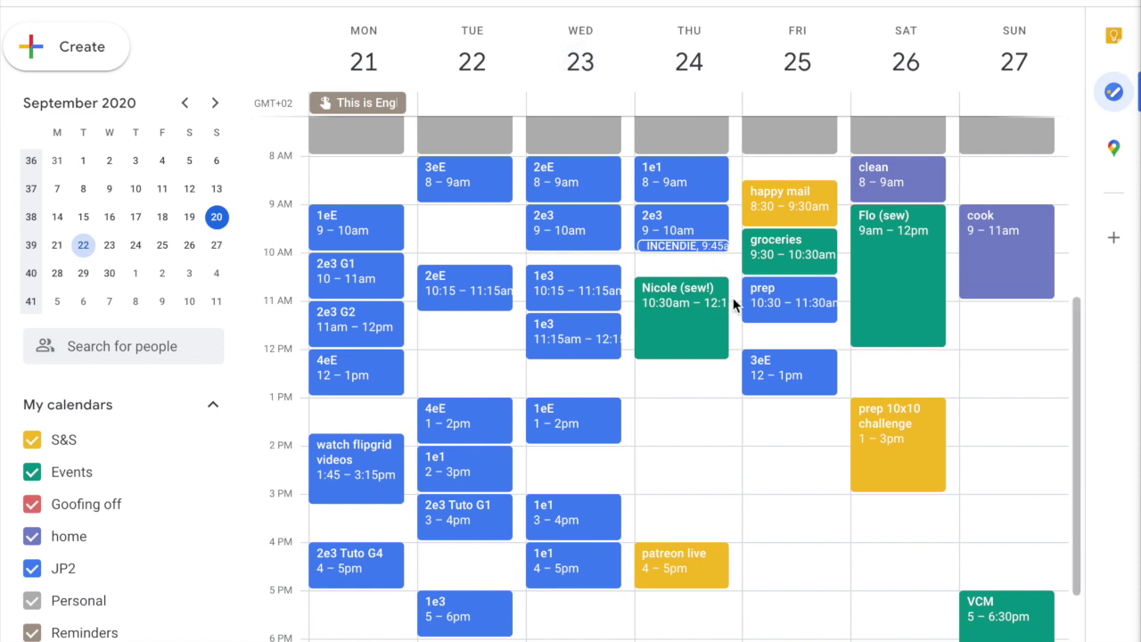
{"action": "scroll", "coordinate": [825, 481], "scroll_direction": "down", "scroll_amount": 1}
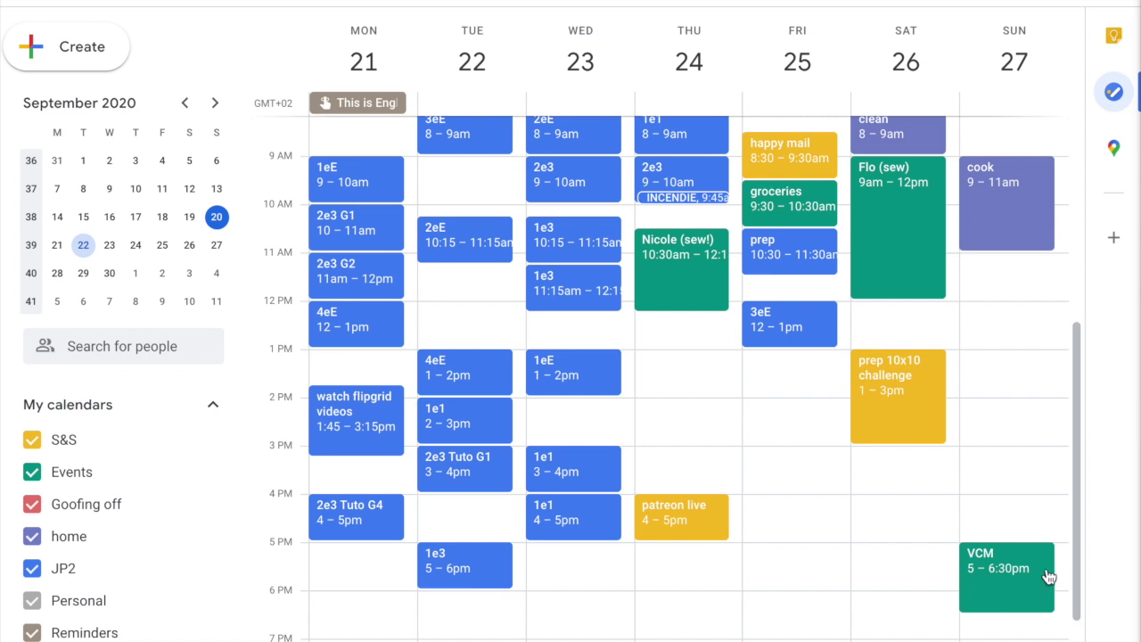
{"action": "scroll", "coordinate": [694, 476], "scroll_direction": "up", "scroll_amount": 1}
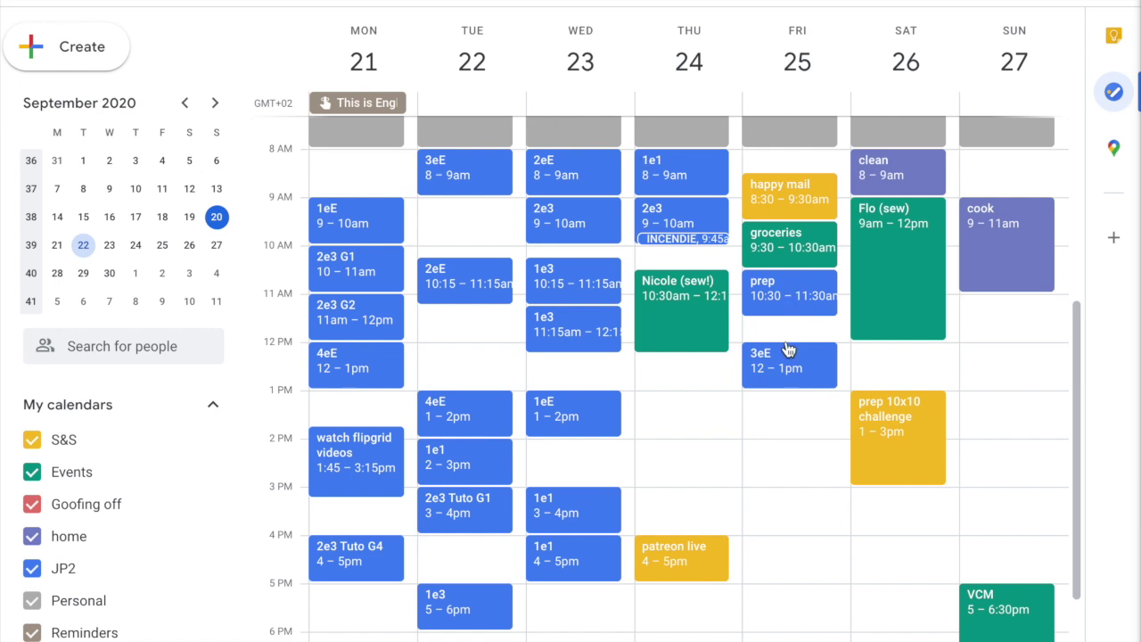
{"action": "scroll", "coordinate": [757, 359], "scroll_direction": "down", "scroll_amount": 1}
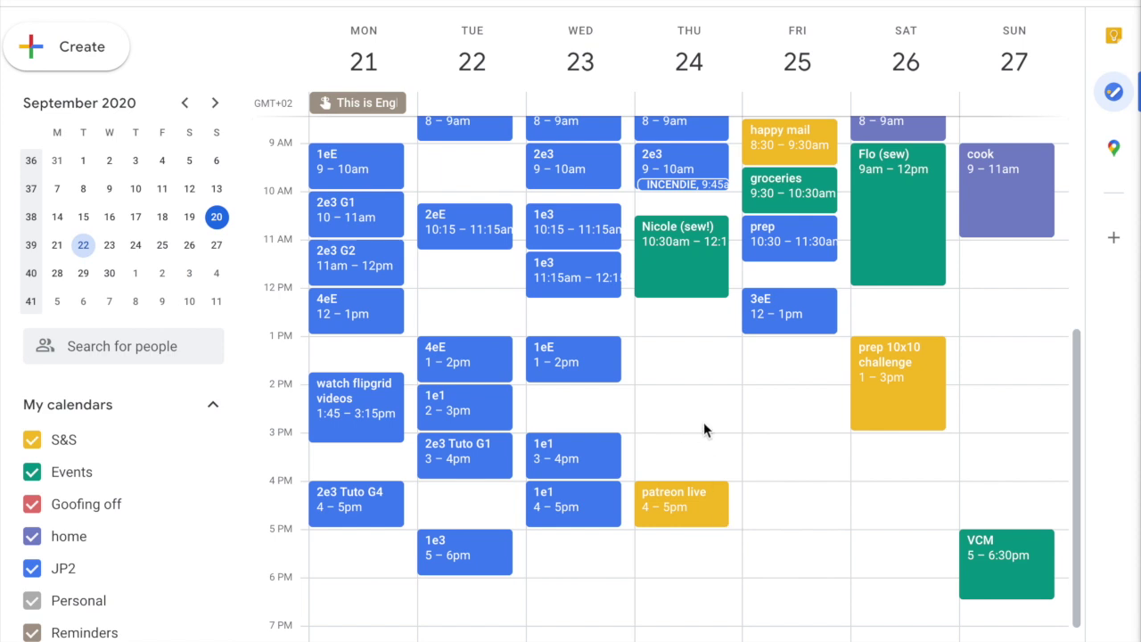
{"action": "scroll", "coordinate": [692, 343], "scroll_direction": "up", "scroll_amount": 2}
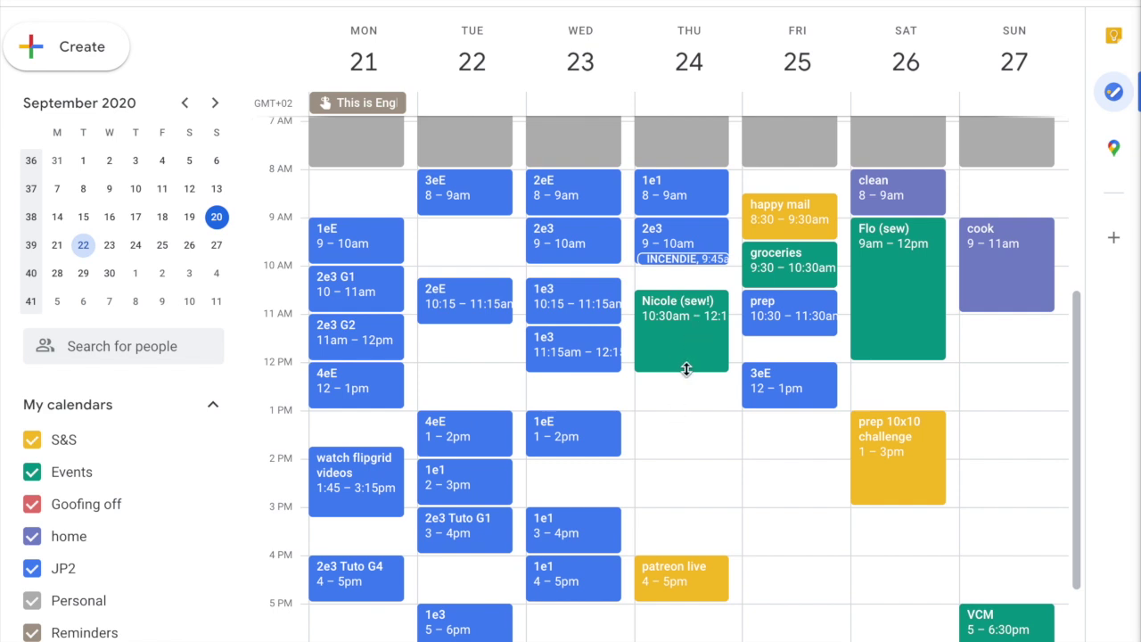
- Extend Thursday's green sewing event to end at 1pm
{"action": "left_click_drag", "start_coordinate": [687, 369], "coordinate": [690, 405]}
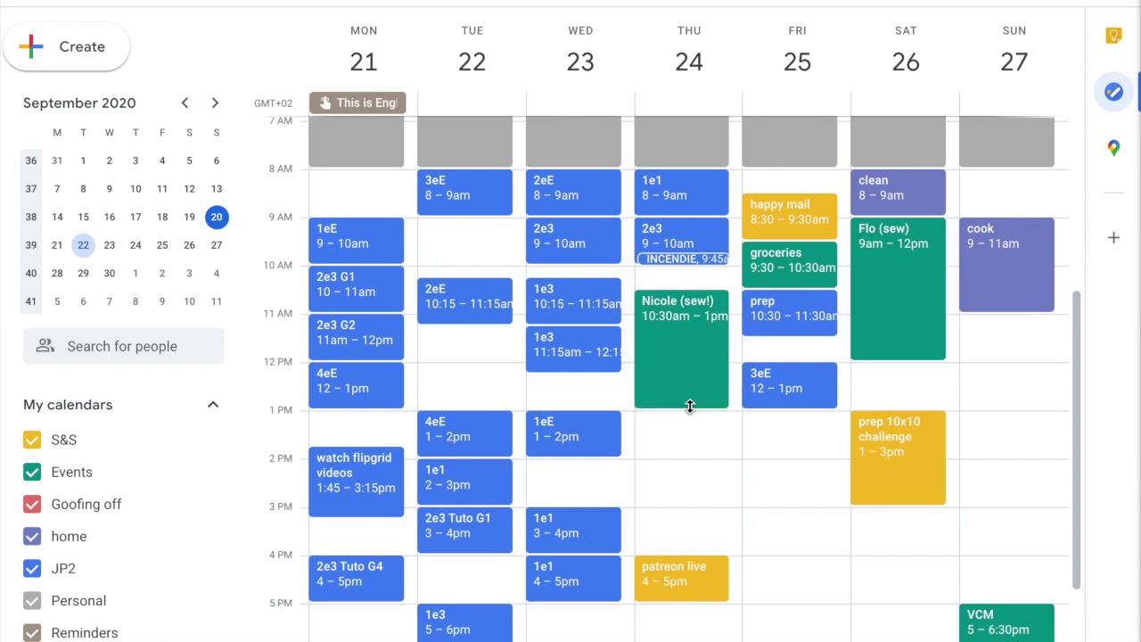
{"action": "scroll", "coordinate": [723, 432], "scroll_direction": "down", "scroll_amount": 1}
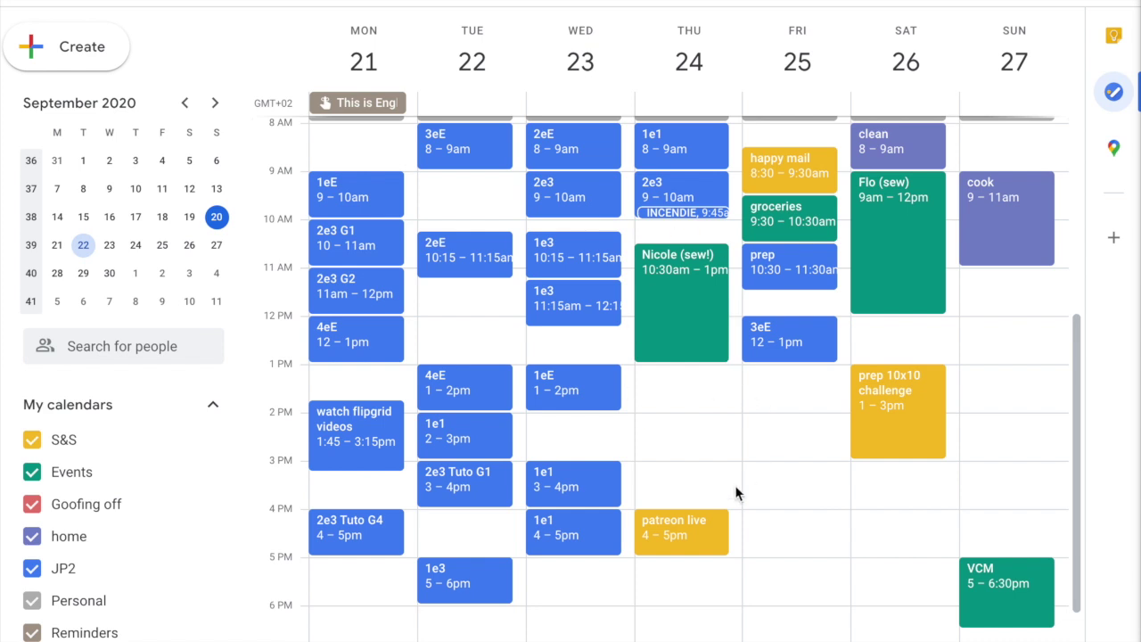
{"action": "scroll", "coordinate": [736, 489], "scroll_direction": "down", "scroll_amount": 2}
{"action": "scroll", "coordinate": [734, 485], "scroll_direction": "up", "scroll_amount": 1}
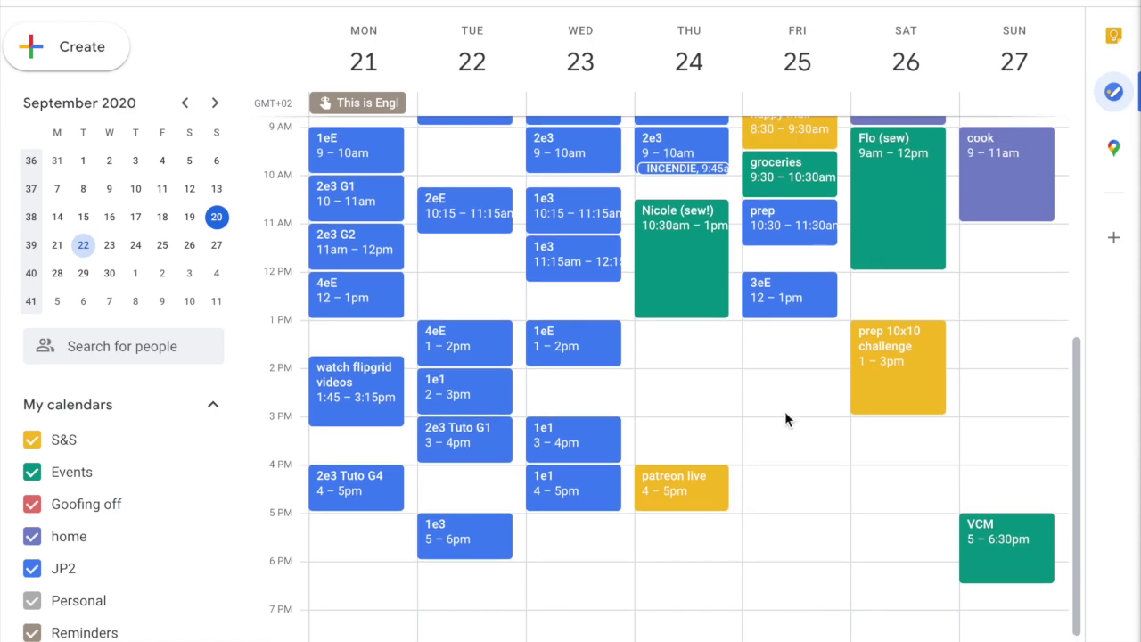
- Add a 'sew' event on Friday 2–4pm on the grey Personal calendar
{"action": "left_click", "coordinate": [787, 375]}
{"action": "type", "text": "sew"}
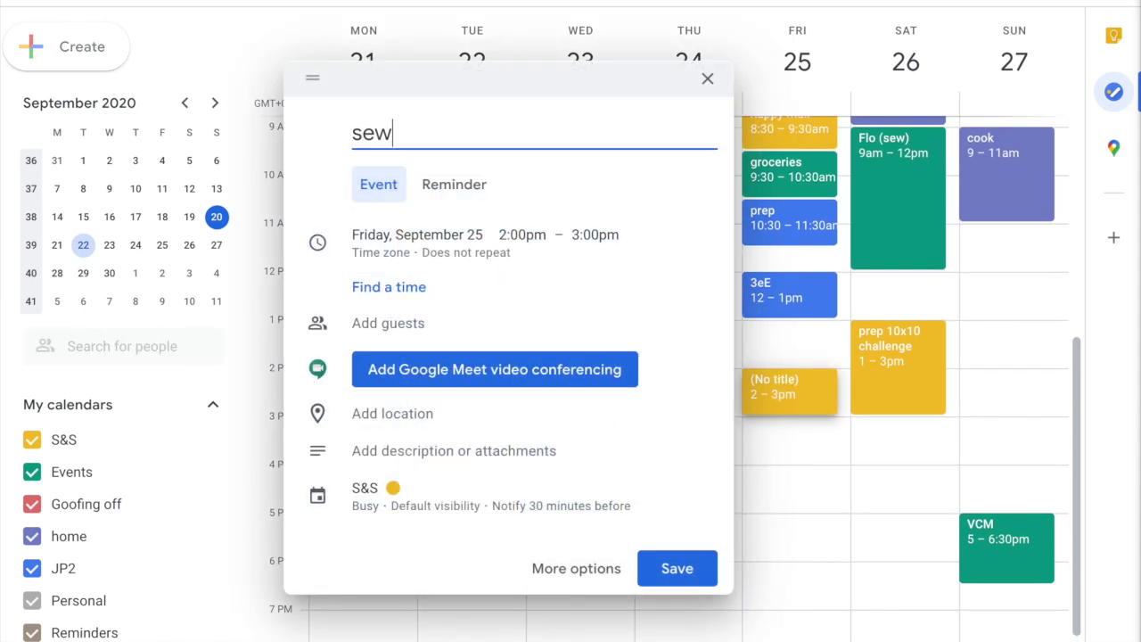
{"action": "left_click", "coordinate": [361, 490]}
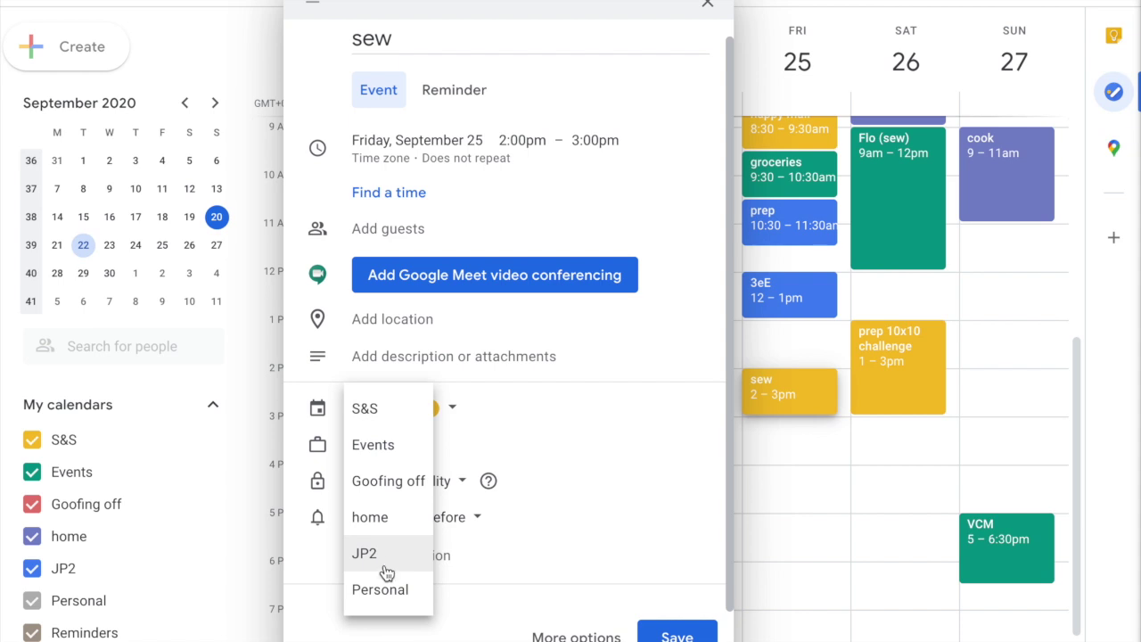
{"action": "left_click", "coordinate": [390, 585]}
{"action": "left_click", "coordinate": [651, 638]}
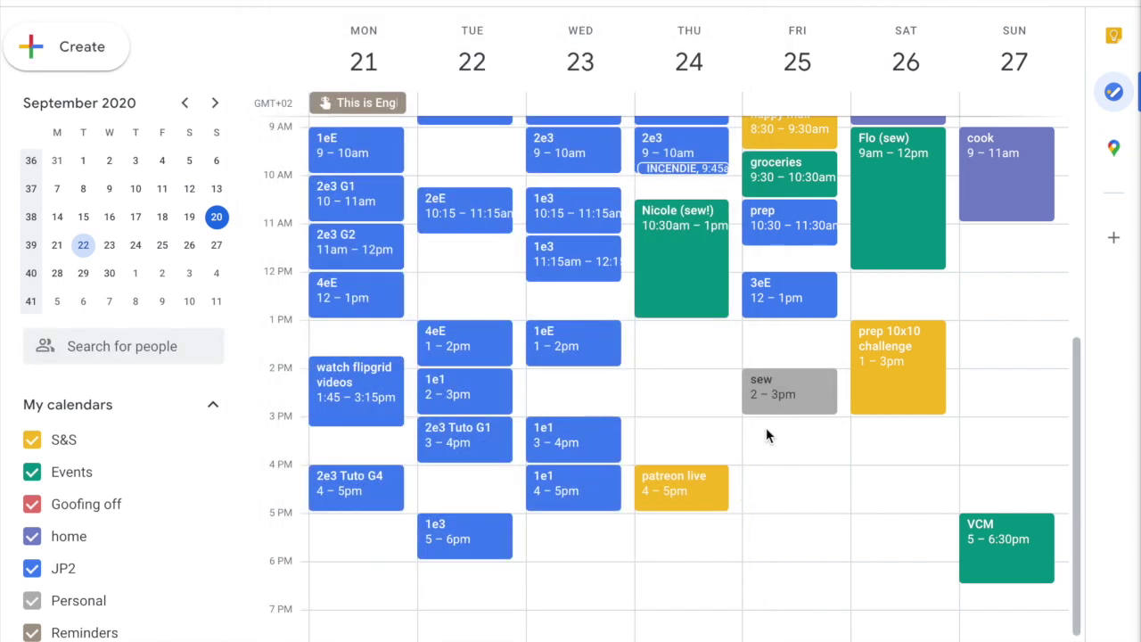
{"action": "left_click_drag", "start_coordinate": [776, 410], "coordinate": [776, 456]}
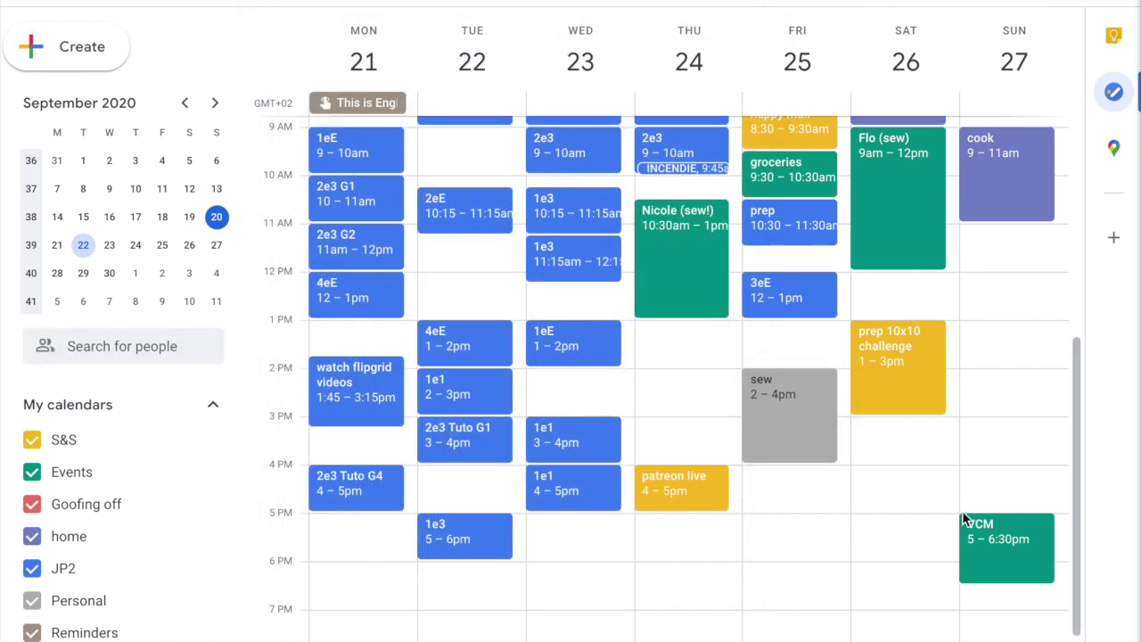
{"action": "scroll", "coordinate": [930, 419], "scroll_direction": "up", "scroll_amount": 3}
{"action": "scroll", "coordinate": [932, 426], "scroll_direction": "down", "scroll_amount": 1}
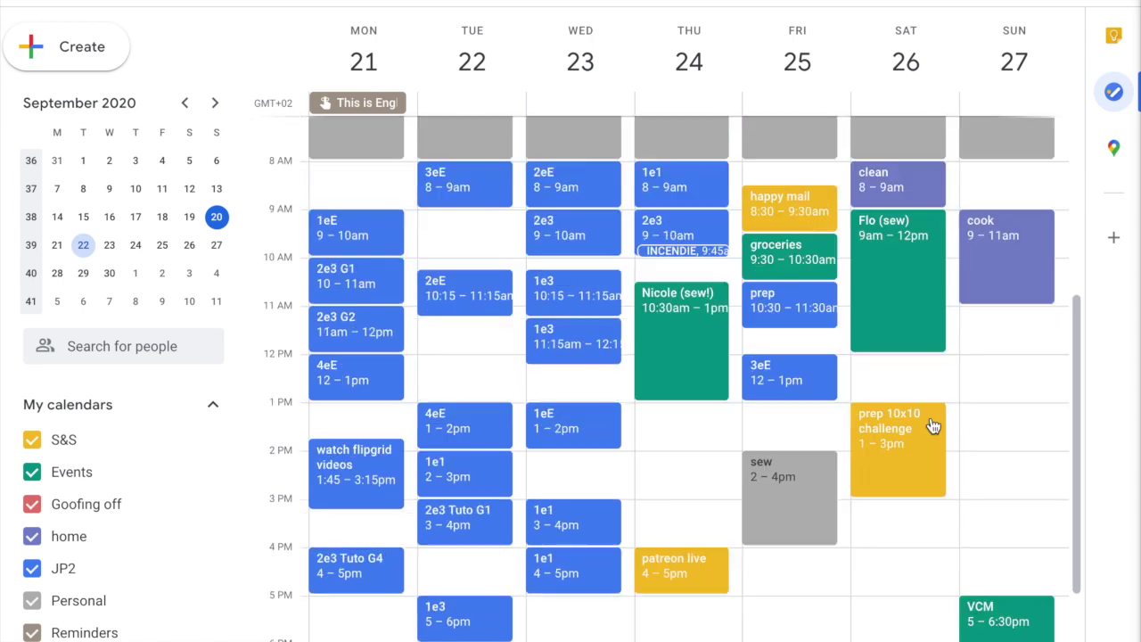
{"action": "scroll", "coordinate": [932, 426], "scroll_direction": "down", "scroll_amount": 2}
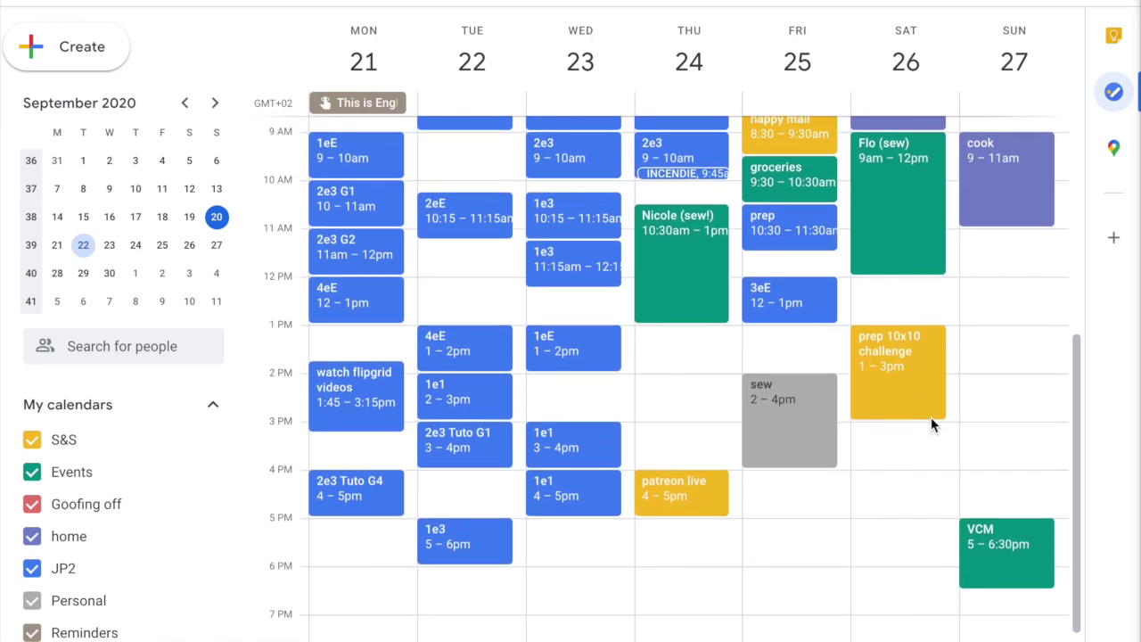
- Create 'edit yt' on Thursday at 2pm and stretch it to end at 4pm
{"action": "left_click", "coordinate": [677, 392]}
{"action": "type", "text": "edit yt"}
{"action": "key", "text": "Return"}
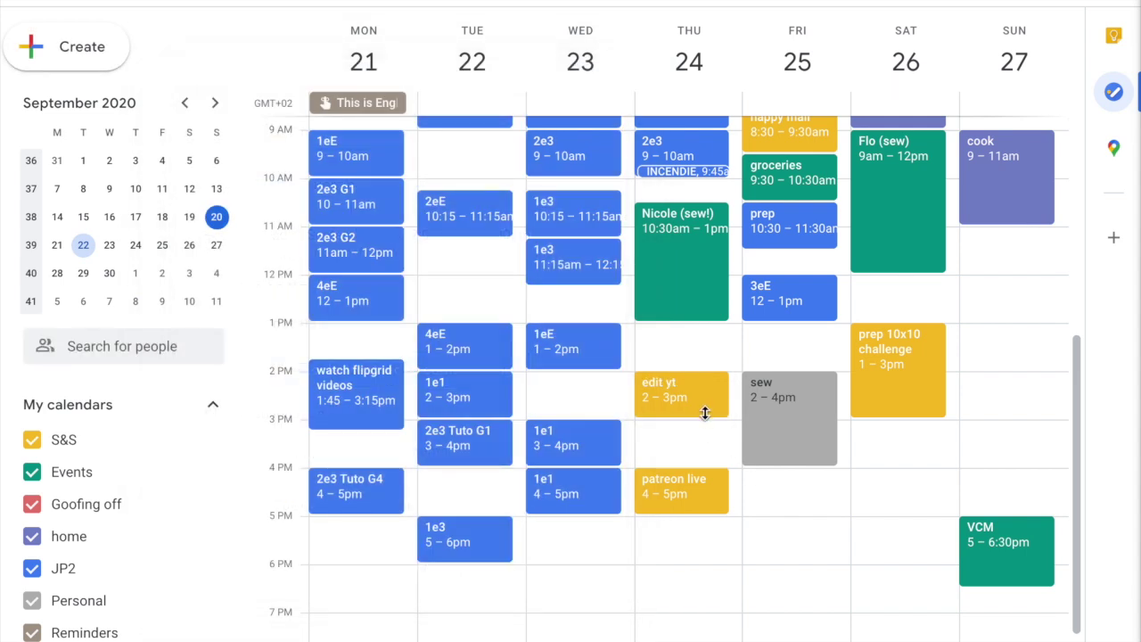
{"action": "left_click_drag", "start_coordinate": [704, 413], "coordinate": [703, 468]}
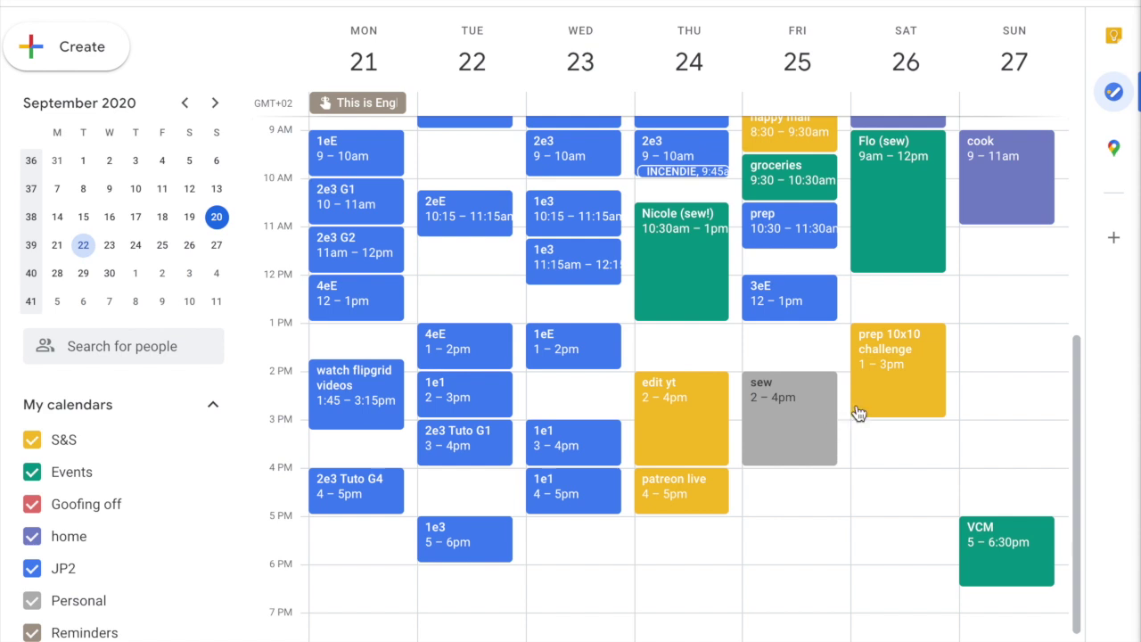
{"action": "scroll", "coordinate": [864, 390], "scroll_direction": "up", "scroll_amount": 1}
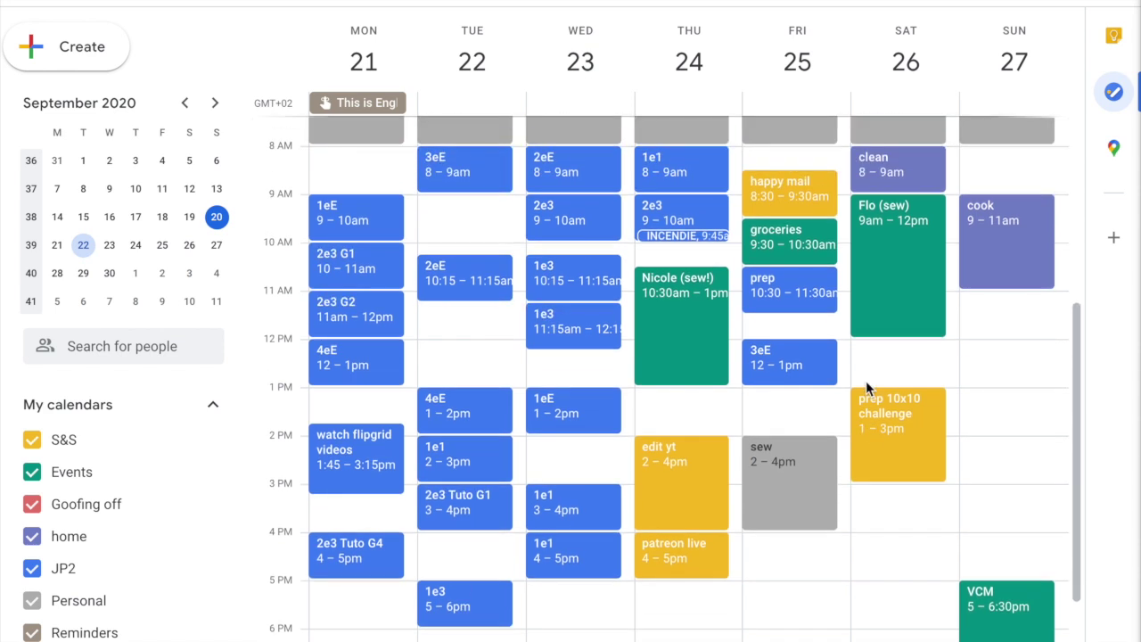
{"action": "scroll", "coordinate": [866, 380], "scroll_direction": "down", "scroll_amount": 1}
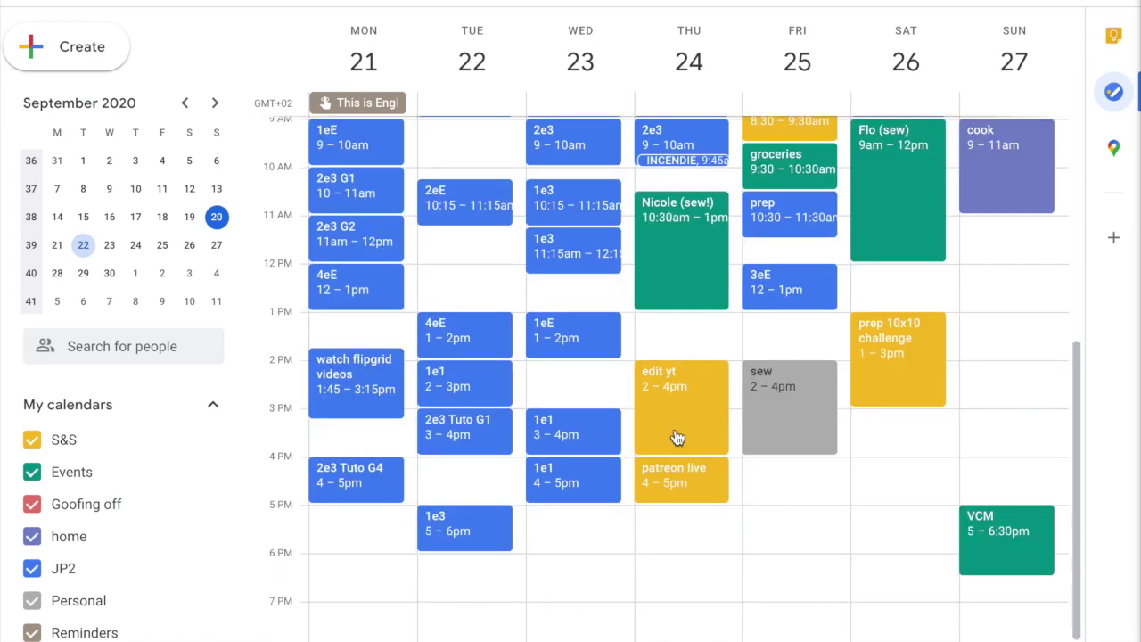
{"action": "scroll", "coordinate": [886, 403], "scroll_direction": "up", "scroll_amount": 1}
{"action": "scroll", "coordinate": [886, 404], "scroll_direction": "up", "scroll_amount": 2}
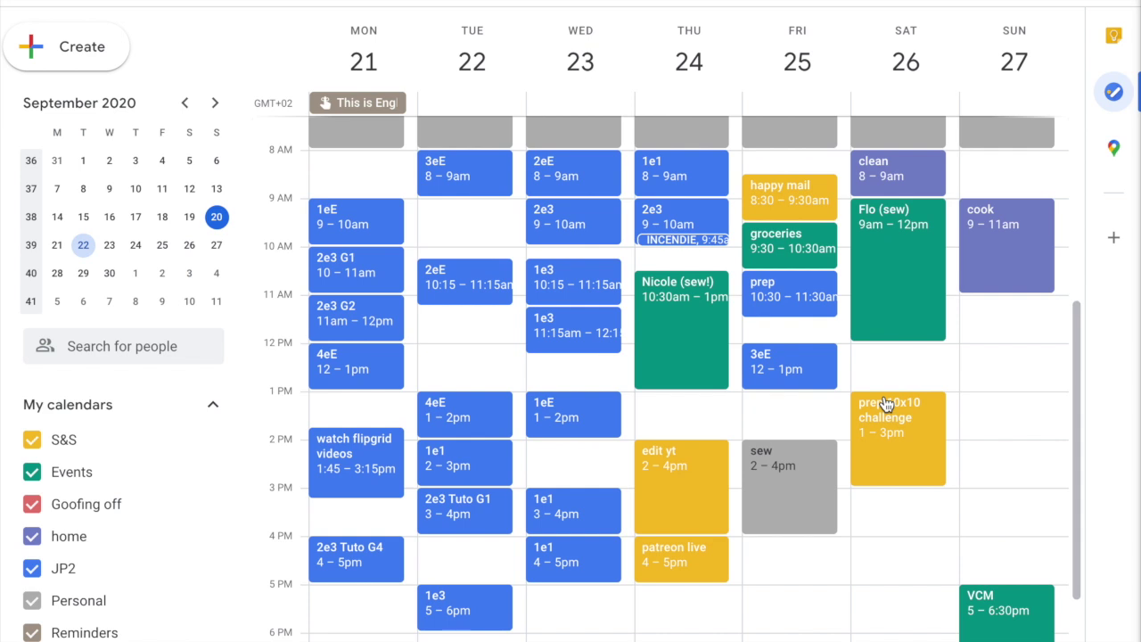
{"action": "scroll", "coordinate": [978, 336], "scroll_direction": "up", "scroll_amount": 1}
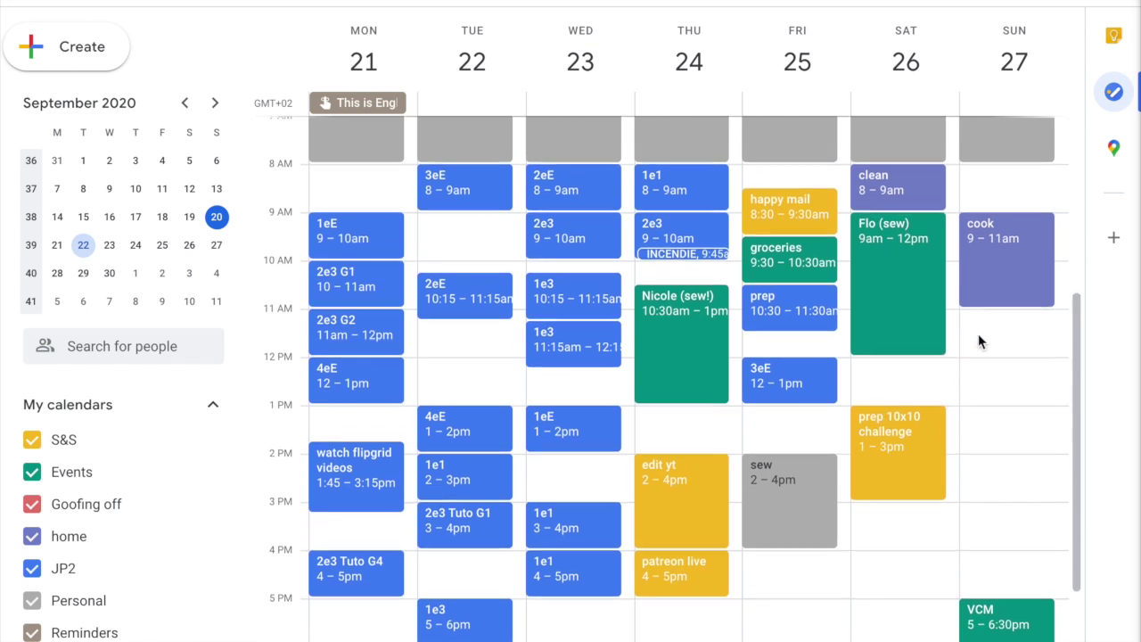
{"action": "scroll", "coordinate": [977, 336], "scroll_direction": "up", "scroll_amount": 1}
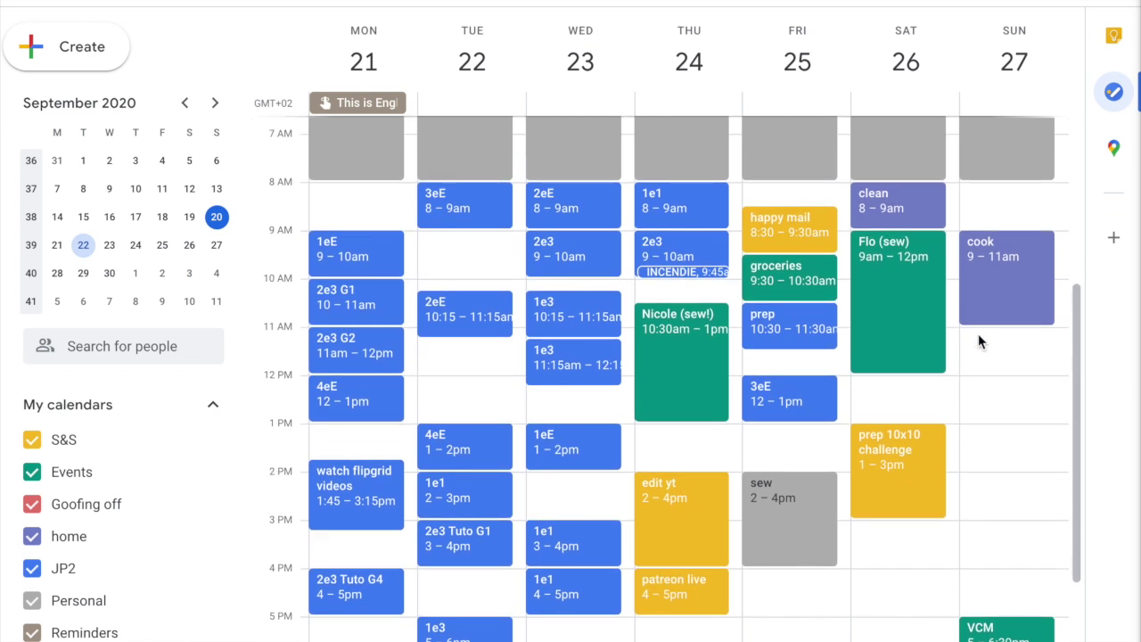
- Add a Personal-calendar 'sew' event on Sunday from noon to 2pm
{"action": "left_click", "coordinate": [1006, 400]}
{"action": "type", "text": "sew"}
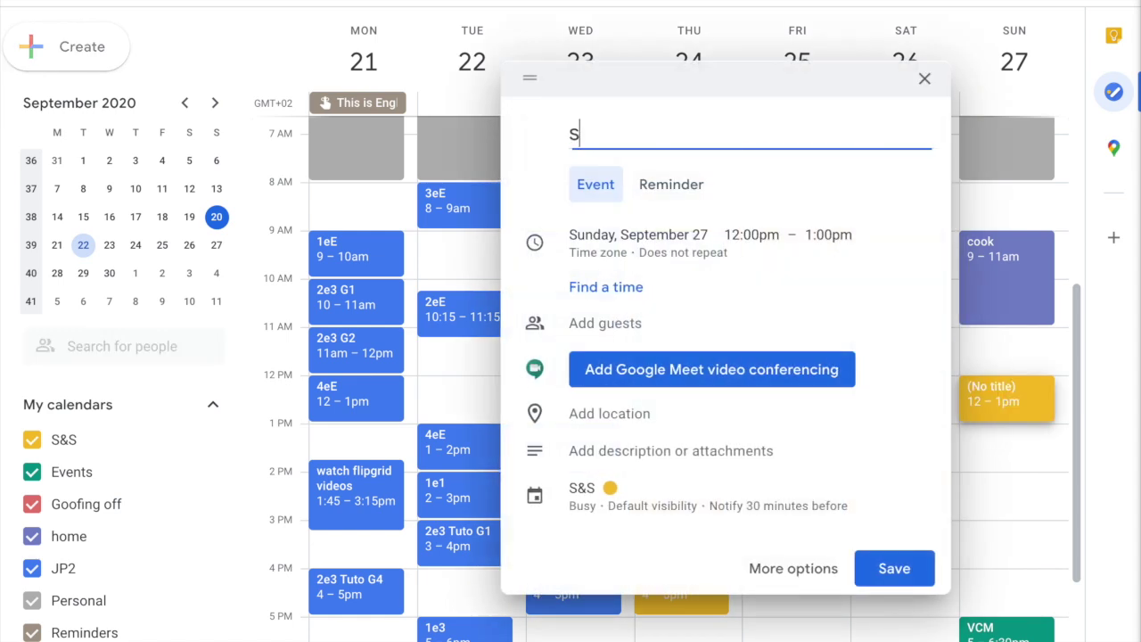
{"action": "left_click", "coordinate": [591, 487]}
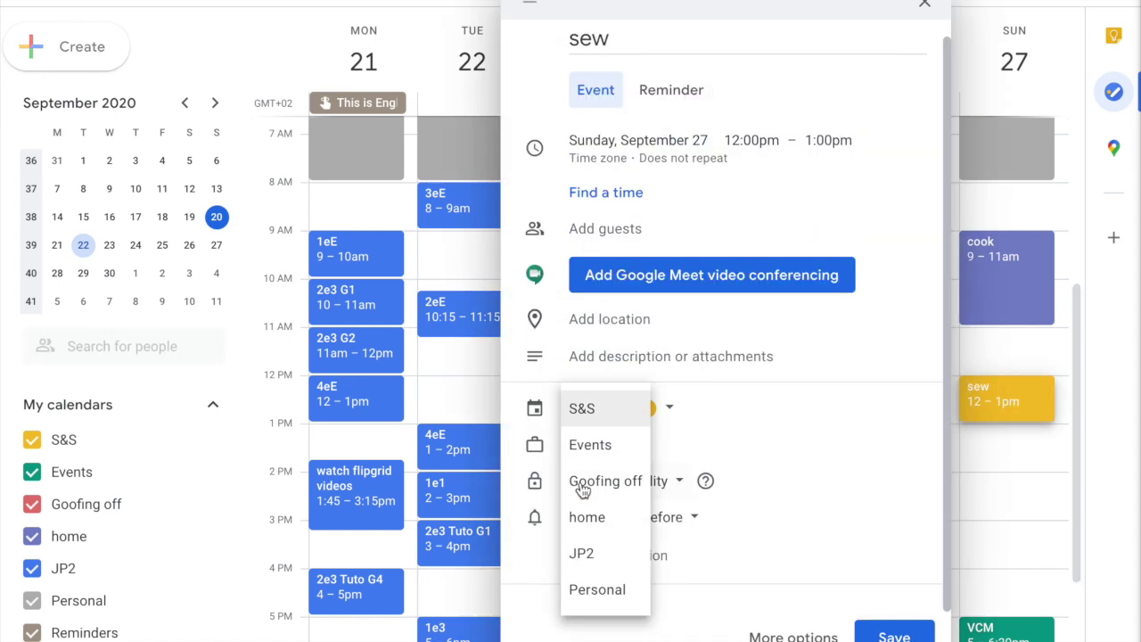
{"action": "left_click", "coordinate": [591, 586]}
{"action": "left_click", "coordinate": [892, 636]}
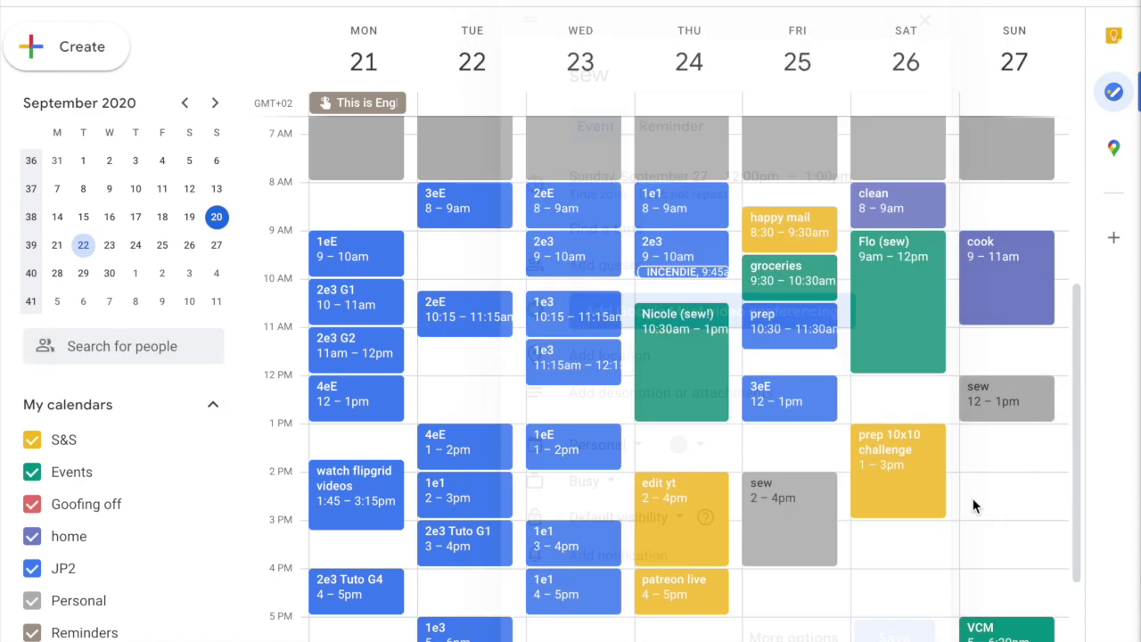
{"action": "left_click_drag", "start_coordinate": [1019, 421], "coordinate": [1016, 469]}
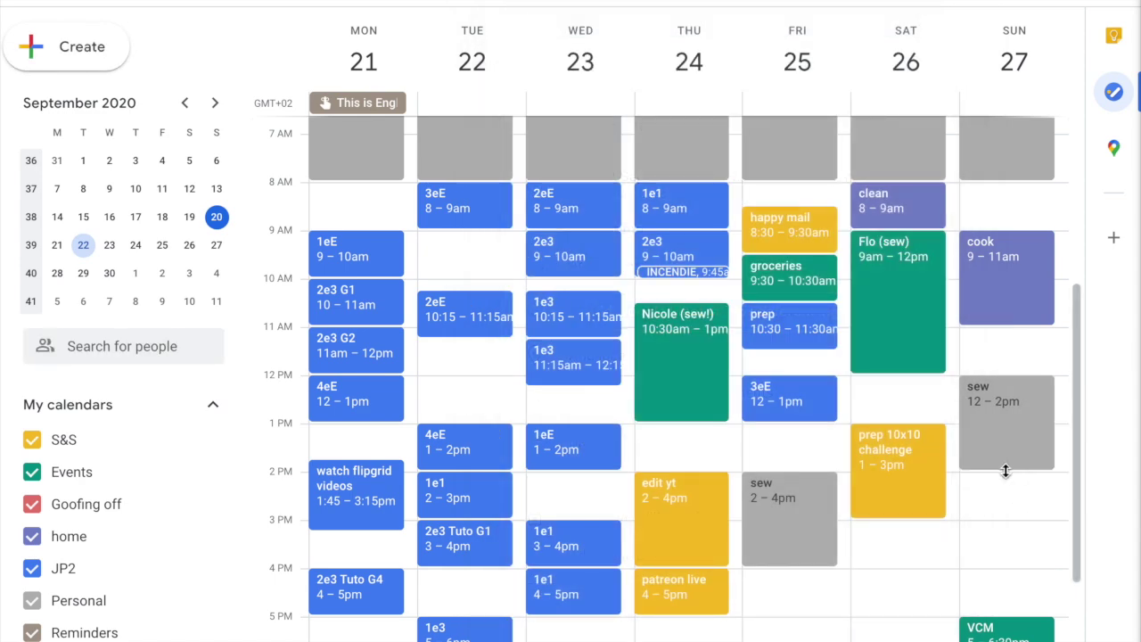
{"action": "scroll", "coordinate": [773, 498], "scroll_direction": "down", "scroll_amount": 1}
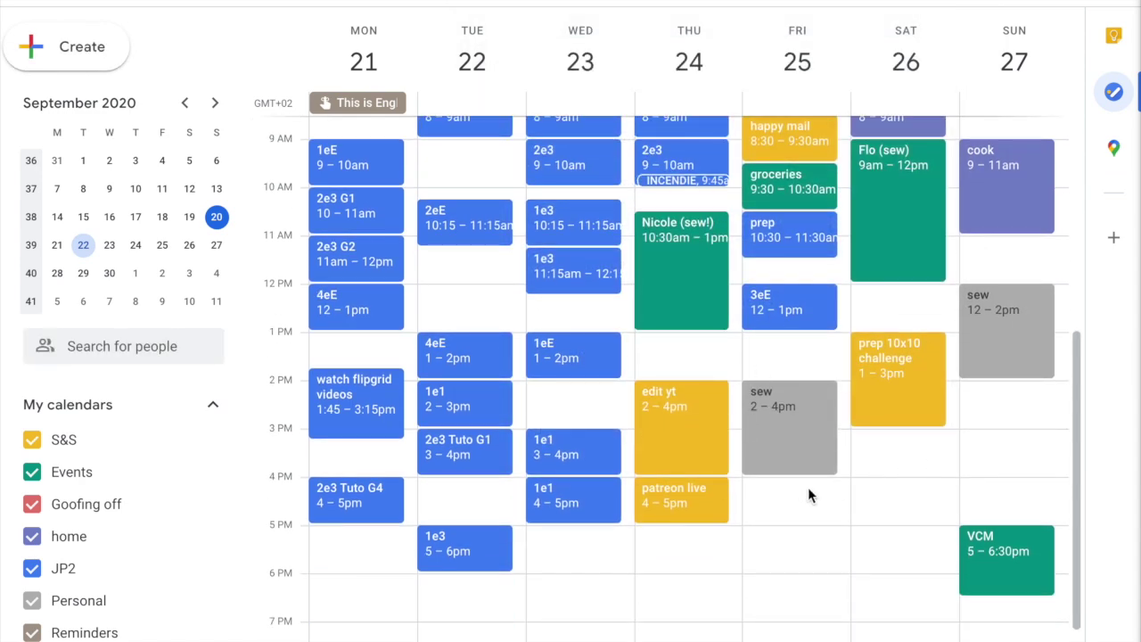
{"action": "scroll", "coordinate": [859, 532], "scroll_direction": "down", "scroll_amount": 1}
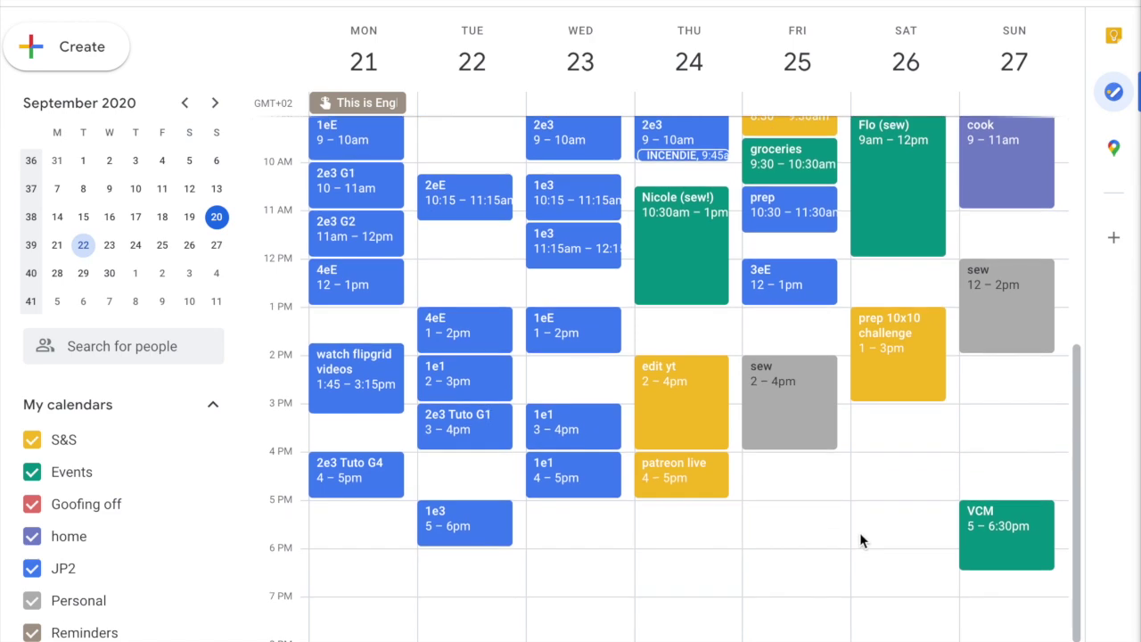
- Add a Personal-calendar 'cross stitch' event on Saturday 4–5pm
{"action": "left_click", "coordinate": [897, 460]}
{"action": "type", "text": "cross st"}
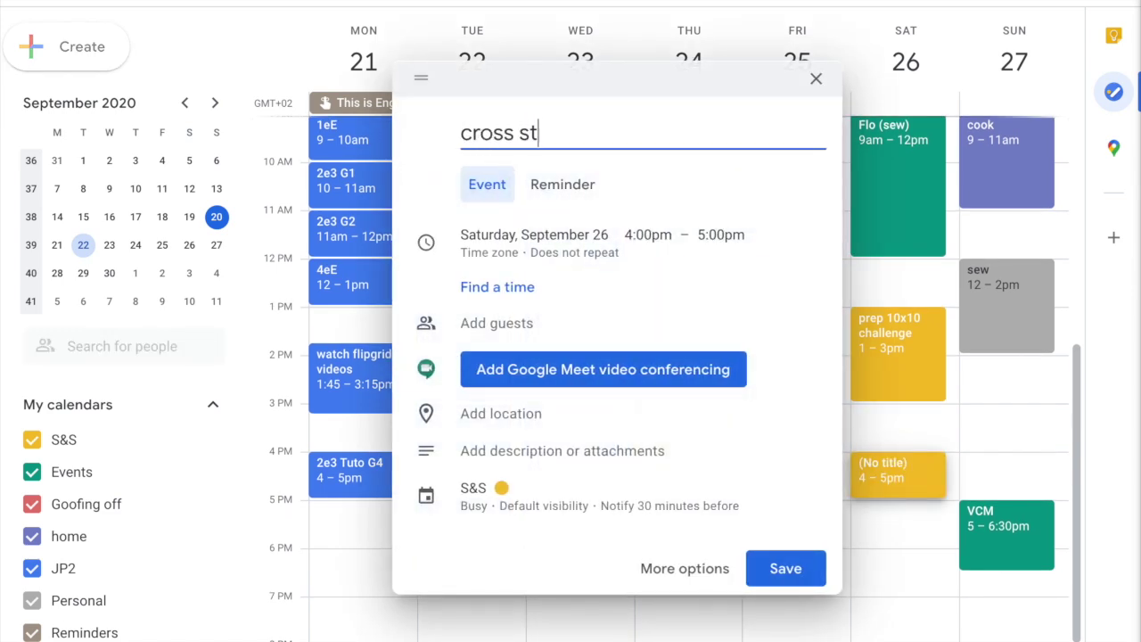
{"action": "type", "text": "itch"}
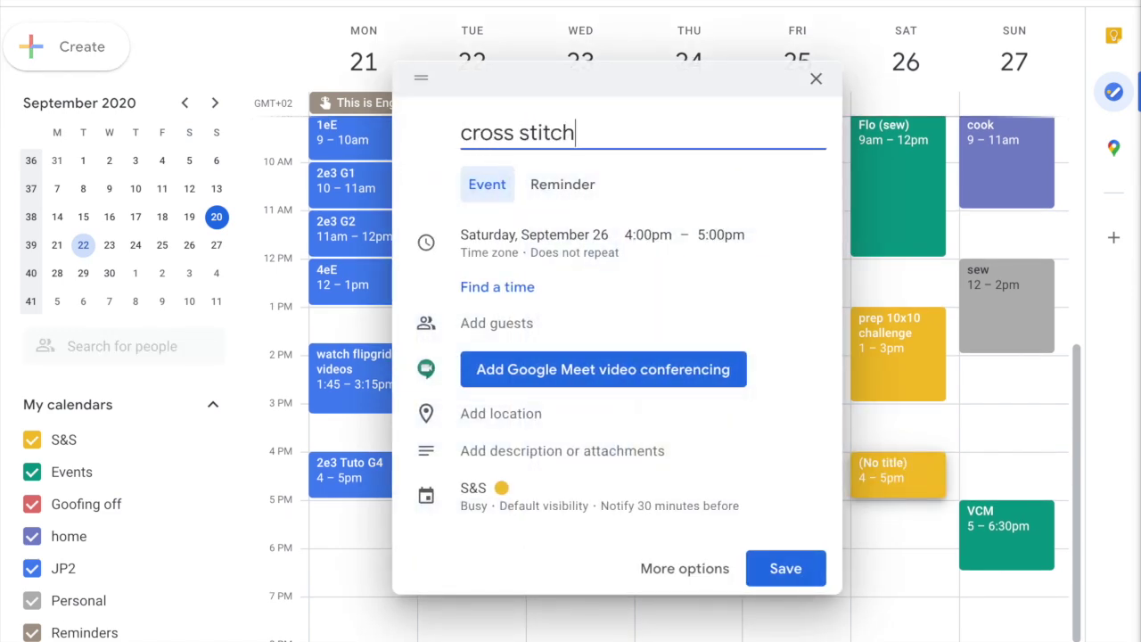
{"action": "left_click", "coordinate": [486, 491]}
{"action": "left_click", "coordinate": [473, 412]}
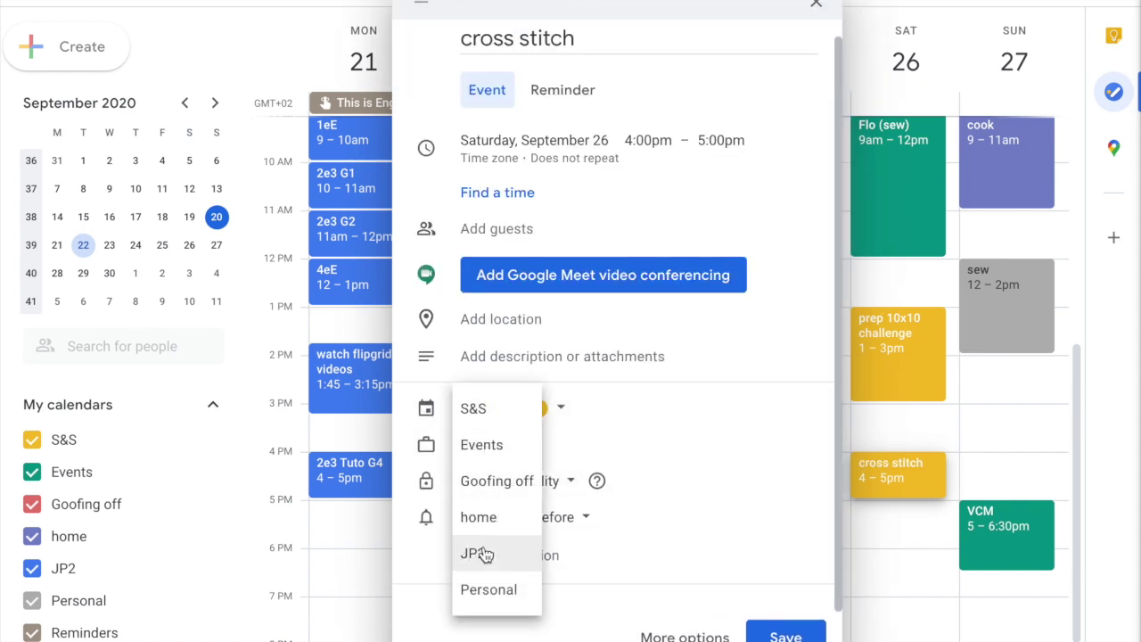
{"action": "left_click", "coordinate": [487, 588]}
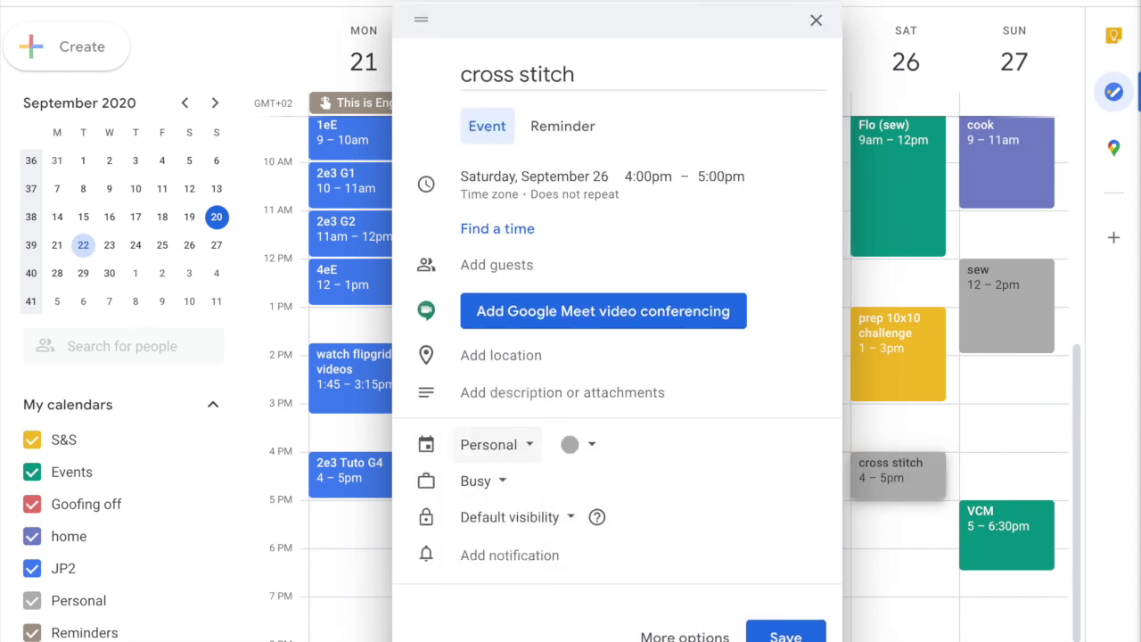
{"action": "left_click", "coordinate": [785, 635]}
{"action": "scroll", "coordinate": [793, 401], "scroll_direction": "up", "scroll_amount": 3}
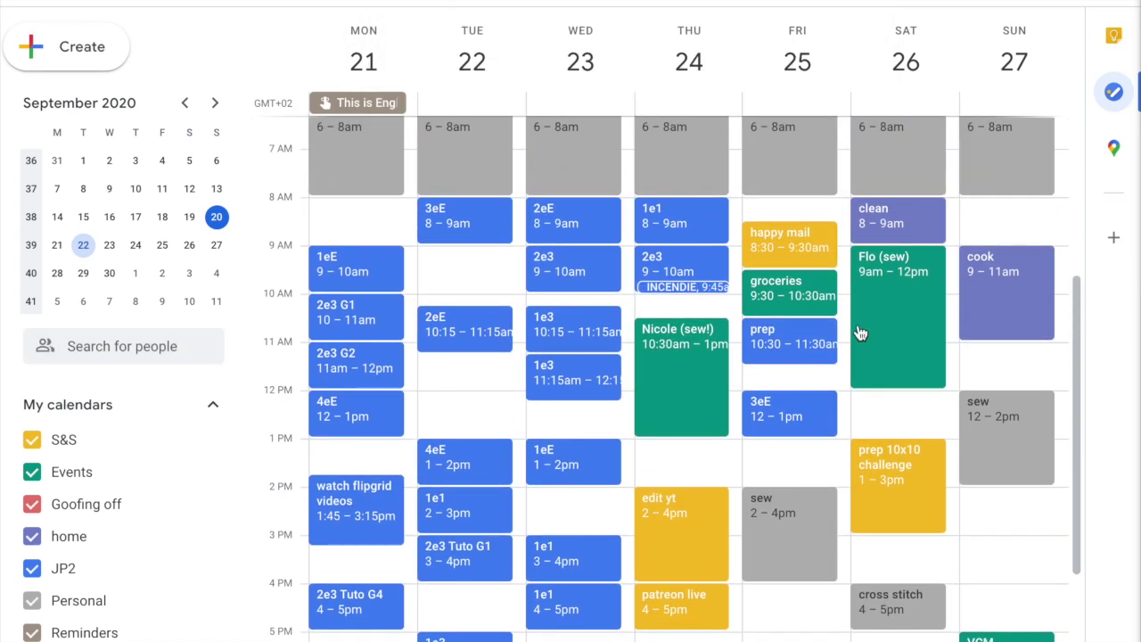
- Add a Personal-calendar 'TTMIK' event on Sunday 8–9am
{"action": "left_click", "coordinate": [1004, 208]}
{"action": "type", "text": "TTMIK"}
{"action": "left_click", "coordinate": [586, 493]}
{"action": "left_click", "coordinate": [582, 408]}
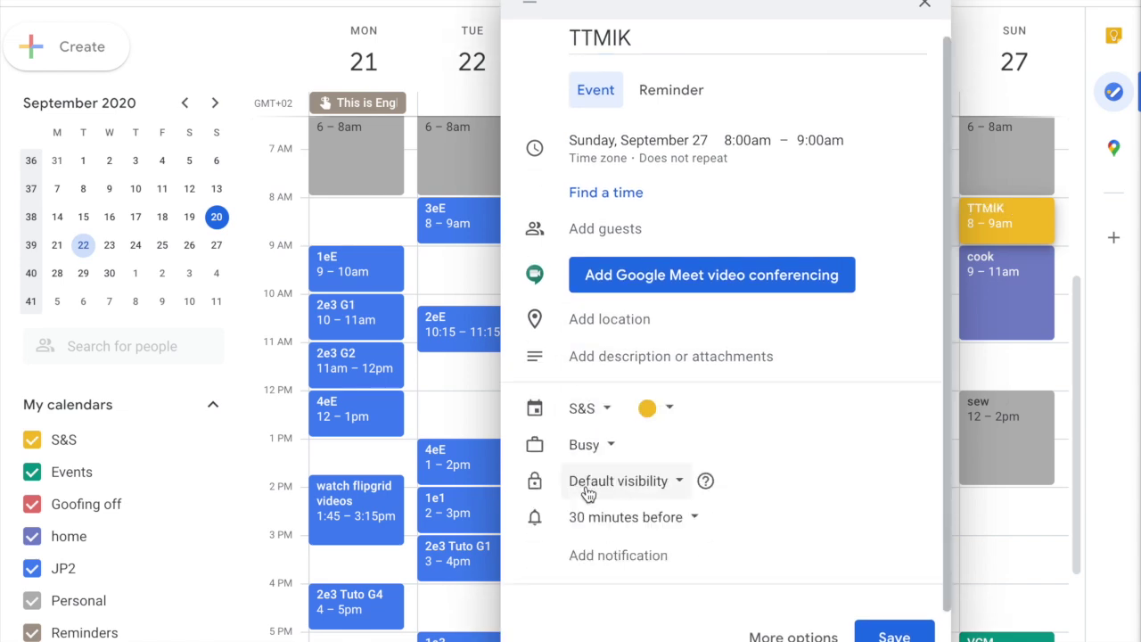
{"action": "left_click", "coordinate": [599, 584]}
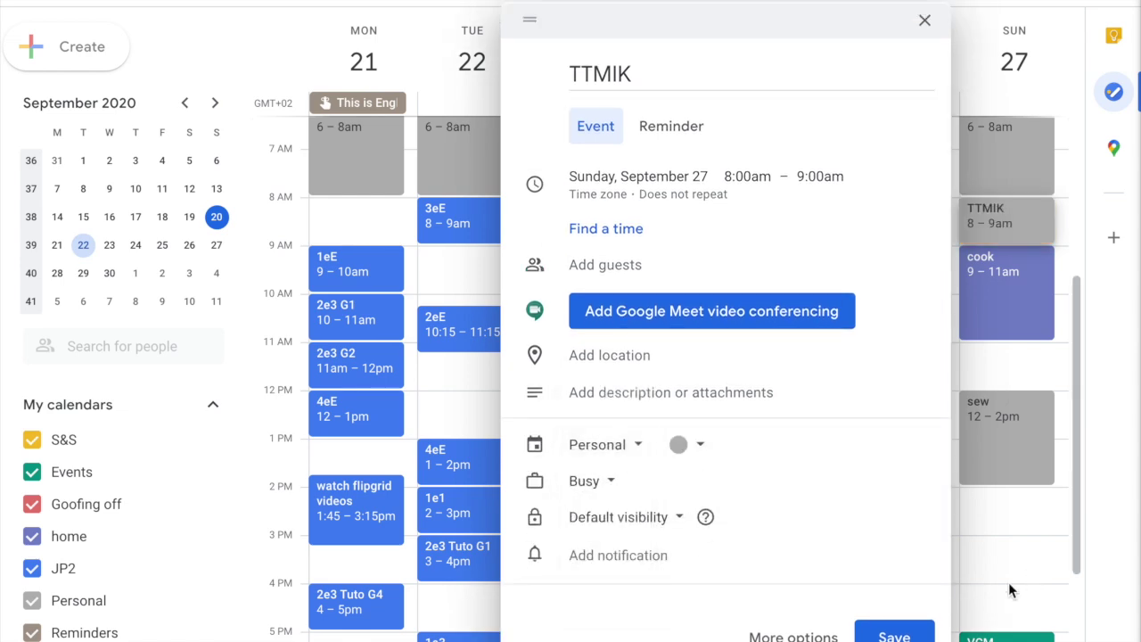
{"action": "left_click", "coordinate": [891, 633]}
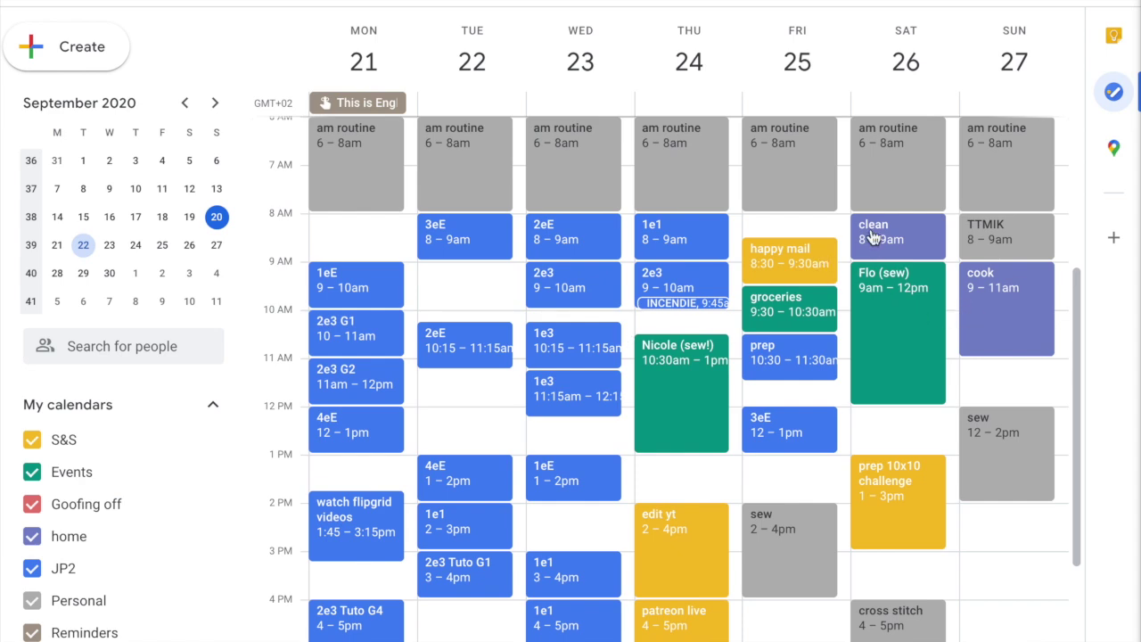
{"action": "scroll", "coordinate": [861, 306], "scroll_direction": "down", "scroll_amount": 2}
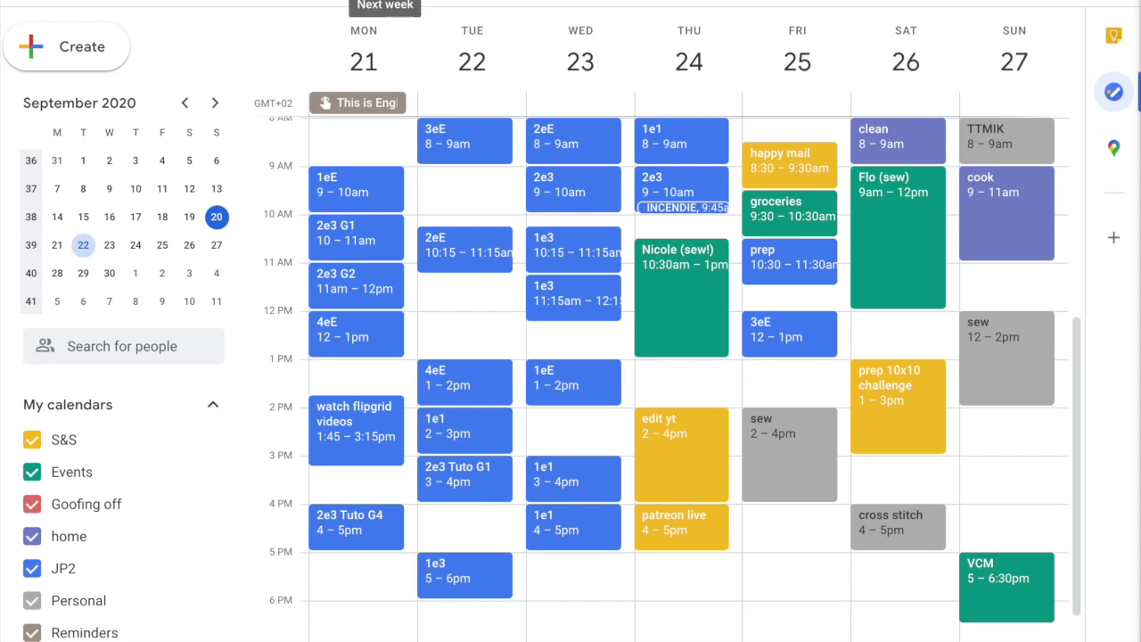
{"action": "scroll", "coordinate": [463, 254], "scroll_direction": "up", "scroll_amount": 1}
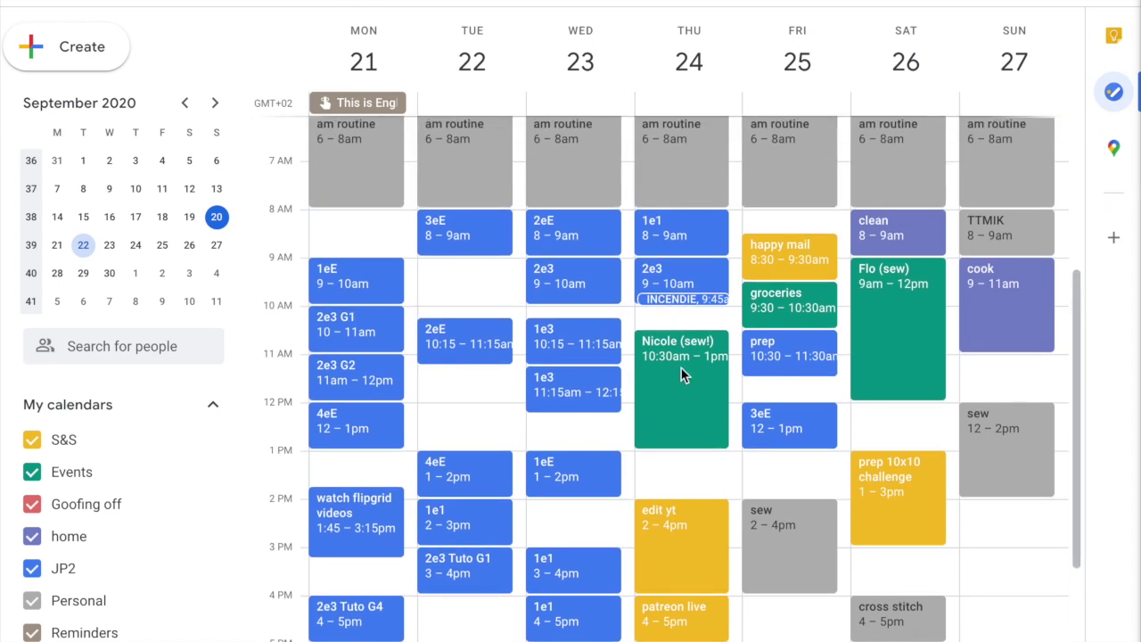
{"action": "scroll", "coordinate": [682, 393], "scroll_direction": "down", "scroll_amount": 1}
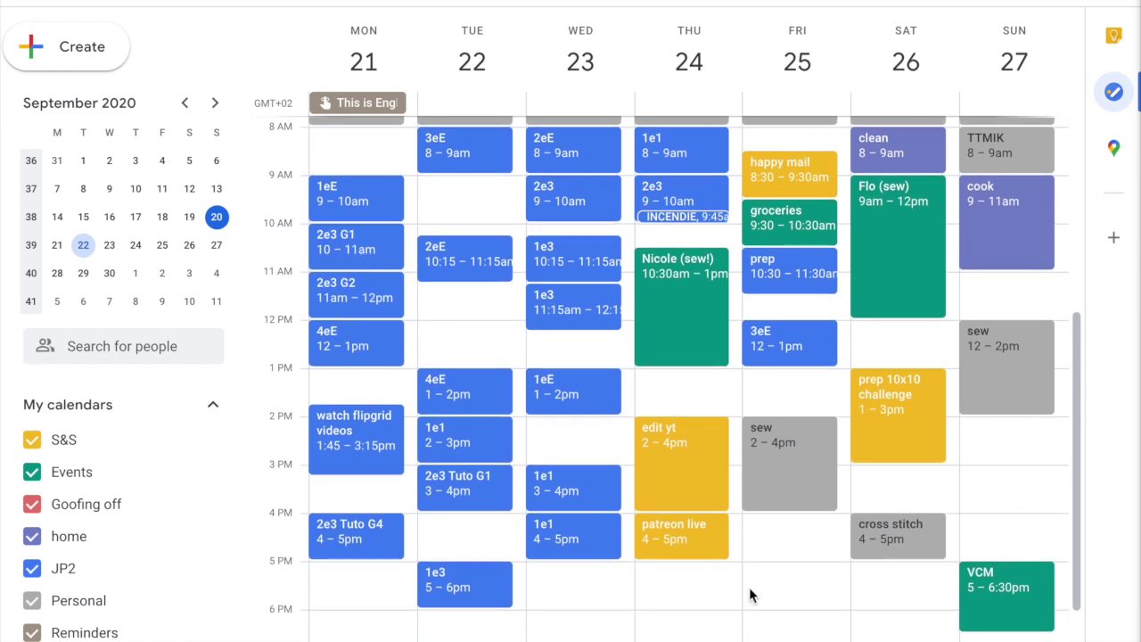
{"action": "scroll", "coordinate": [656, 587], "scroll_direction": "up", "scroll_amount": 1}
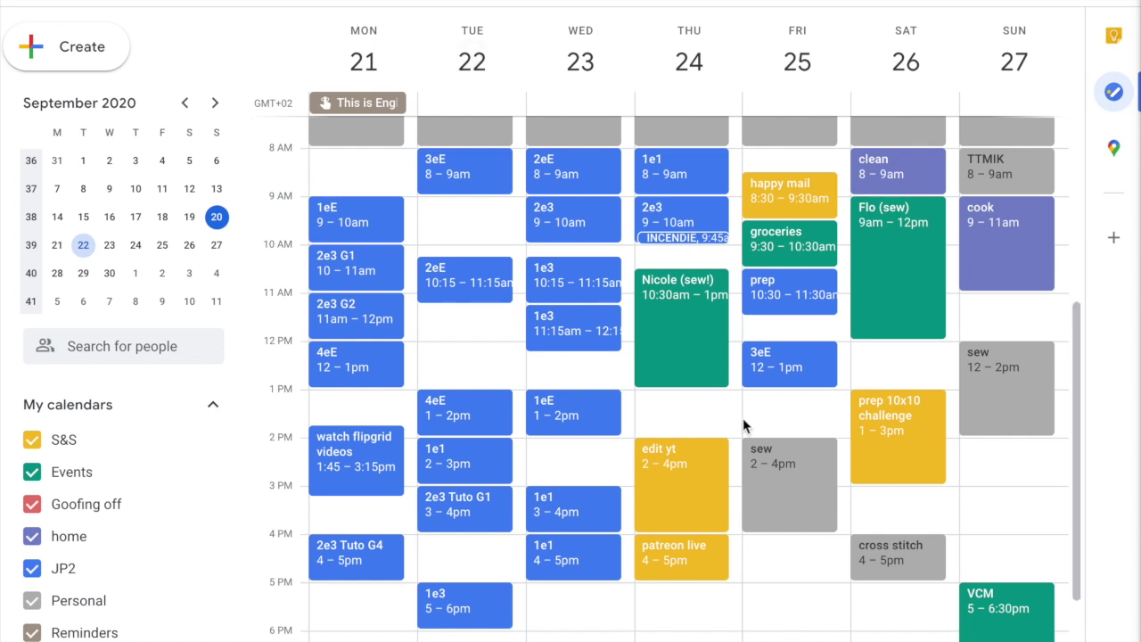
{"action": "scroll", "coordinate": [743, 418], "scroll_direction": "down", "scroll_amount": 2}
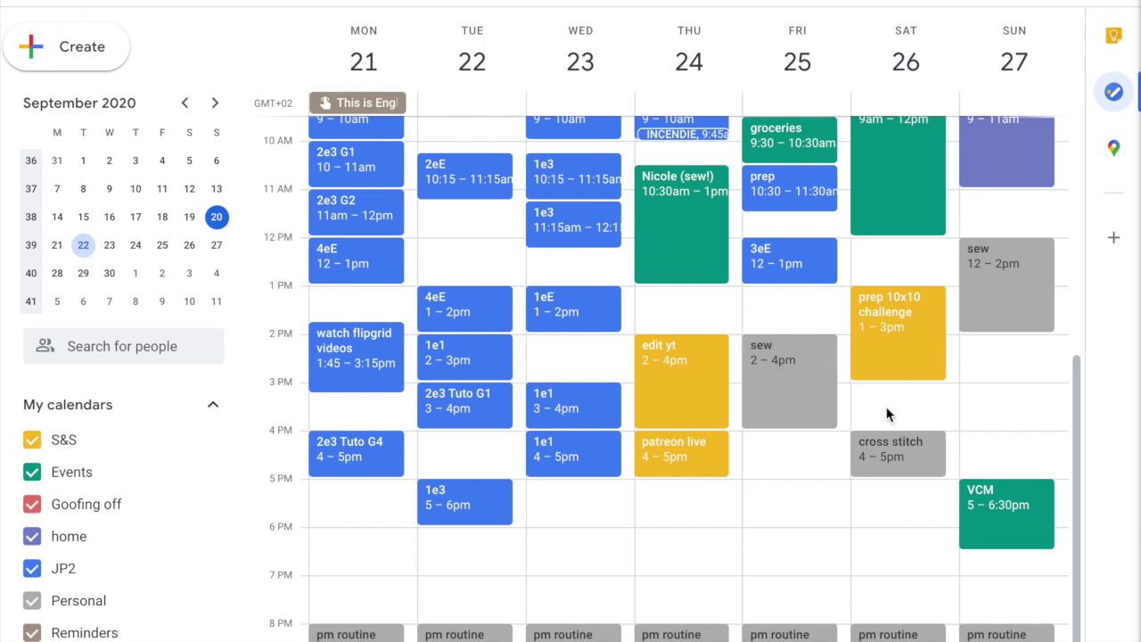
- Add a 'purge bookshelf' event on the Personal calendar for Sunday 2–3pm
{"action": "left_click", "coordinate": [1026, 349]}
{"action": "type", "text": "p"}
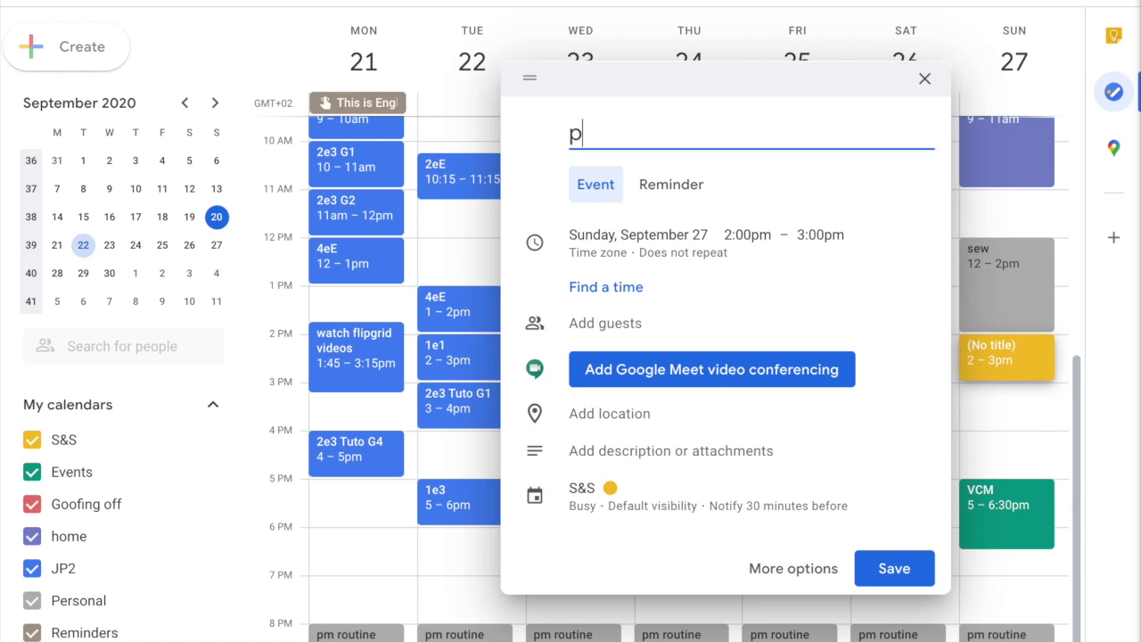
{"action": "type", "text": "urge bookshelf"}
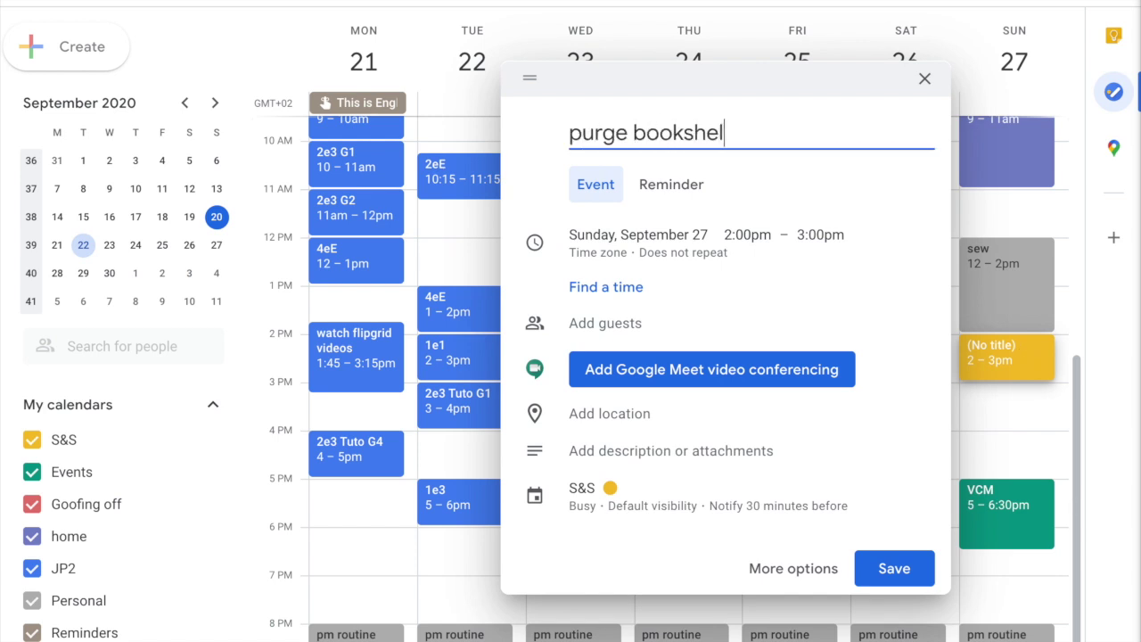
{"action": "left_click", "coordinate": [580, 489]}
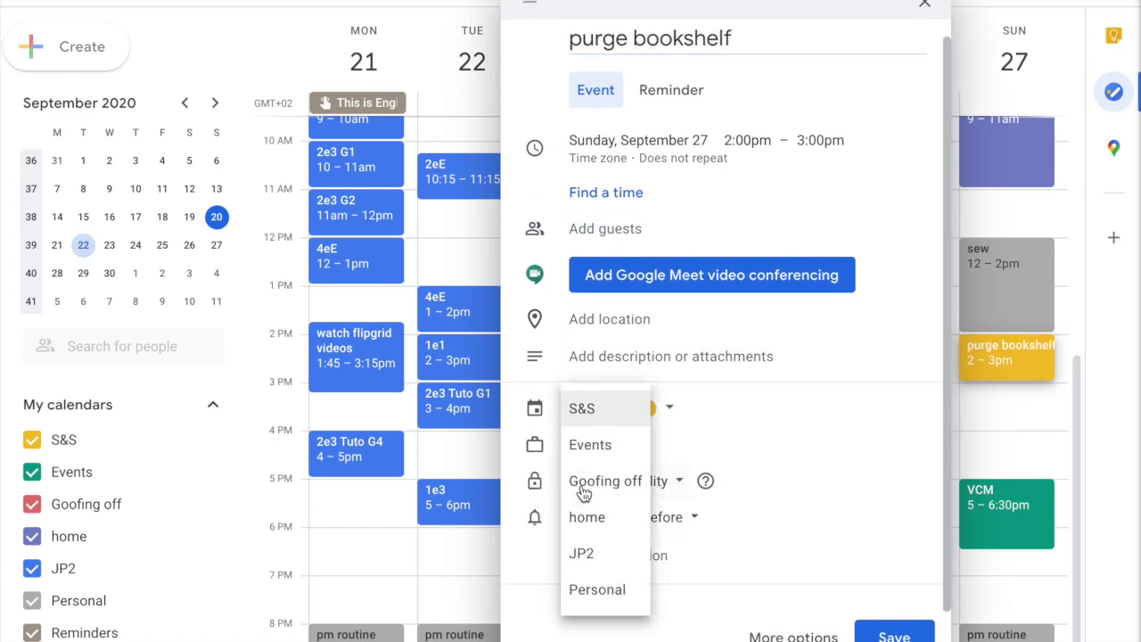
{"action": "left_click", "coordinate": [612, 592]}
{"action": "left_click", "coordinate": [892, 631]}
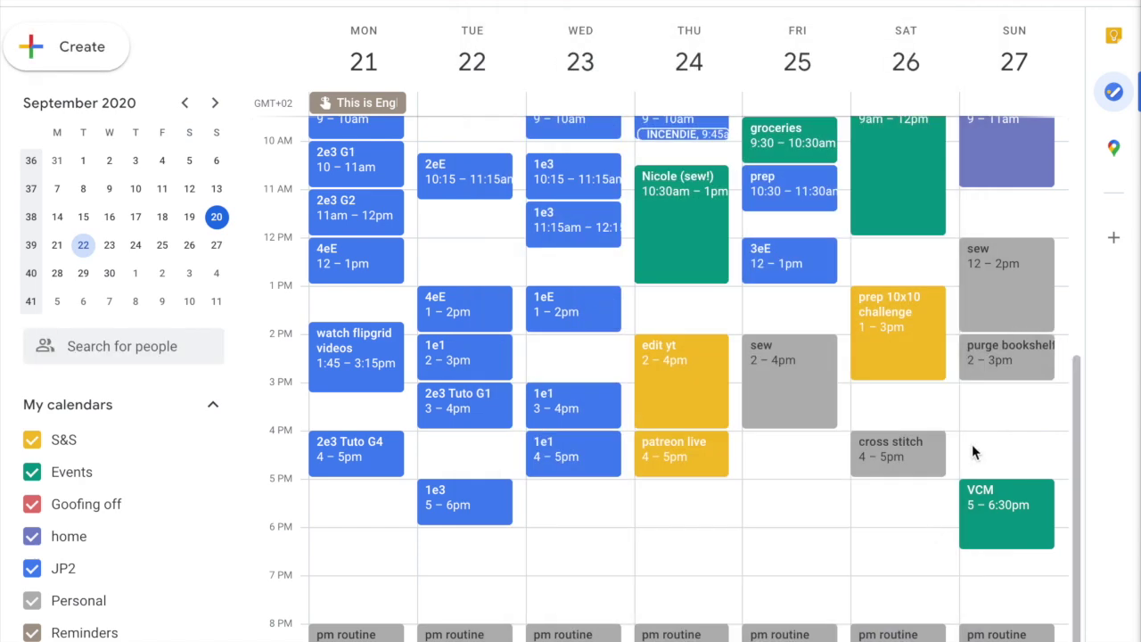
- Add a 'plan next week' event for Sunday 3–4pm
{"action": "left_click", "coordinate": [1002, 388]}
{"action": "key", "text": "BackSpace"}
{"action": "key", "text": "BackSpace"}
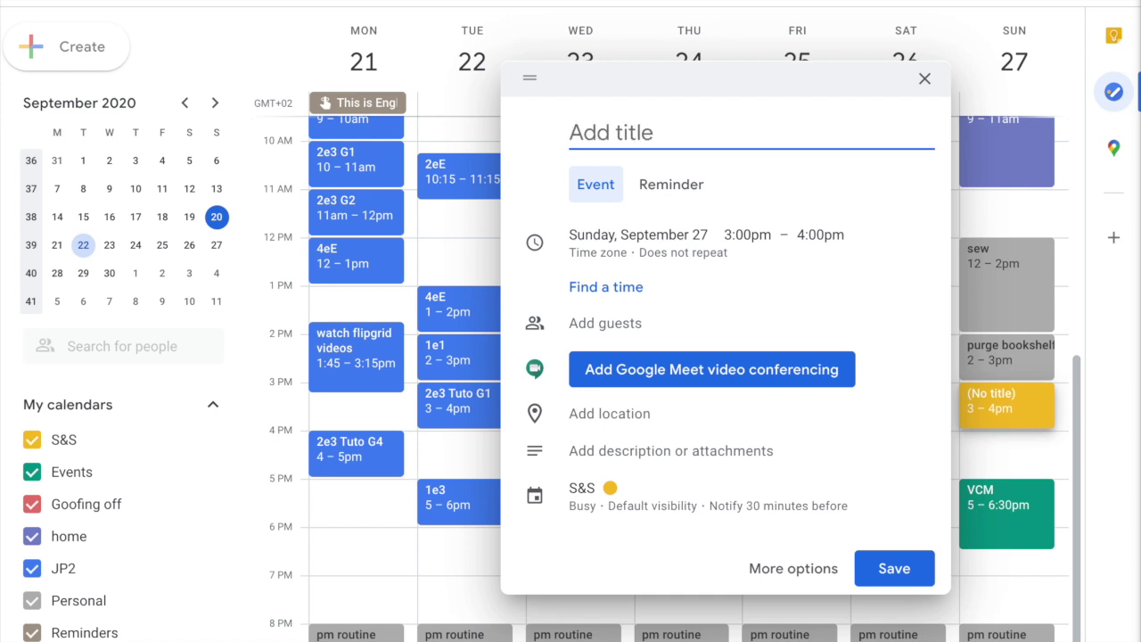
{"action": "type", "text": "plan en"}
{"action": "type", "text": " next week"}
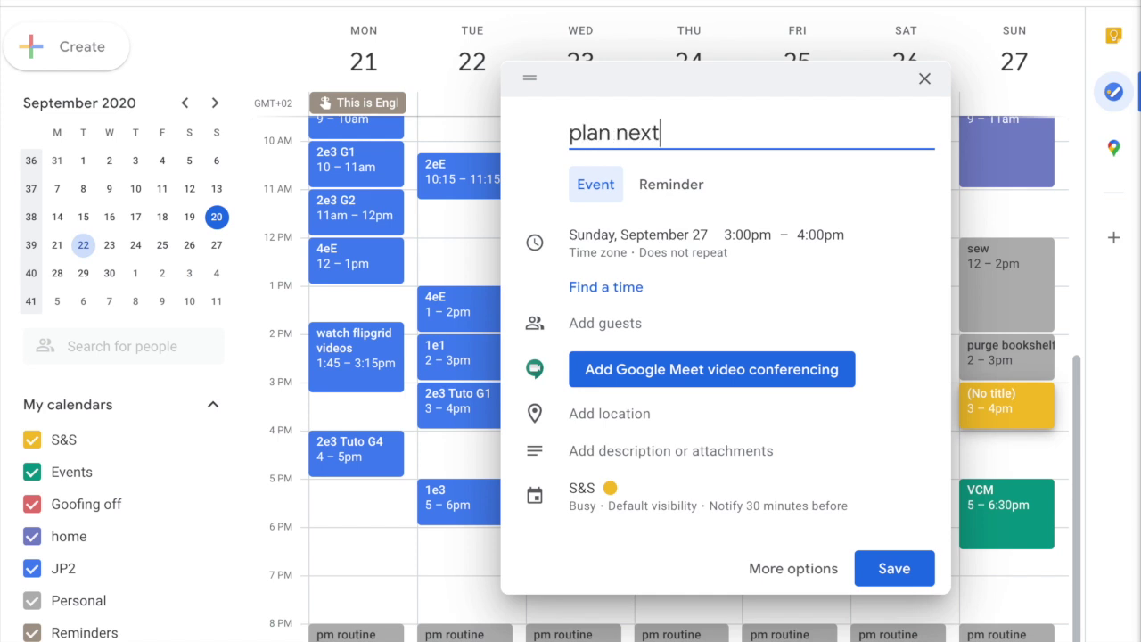
{"action": "left_click", "coordinate": [889, 566]}
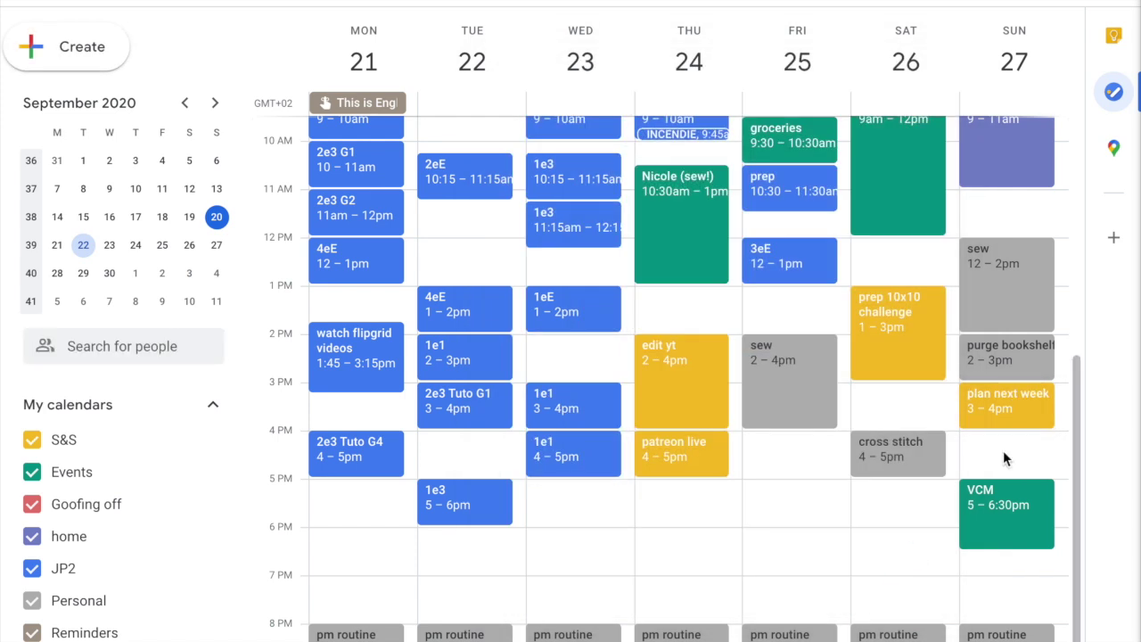
{"action": "scroll", "coordinate": [891, 381], "scroll_direction": "up", "scroll_amount": 3}
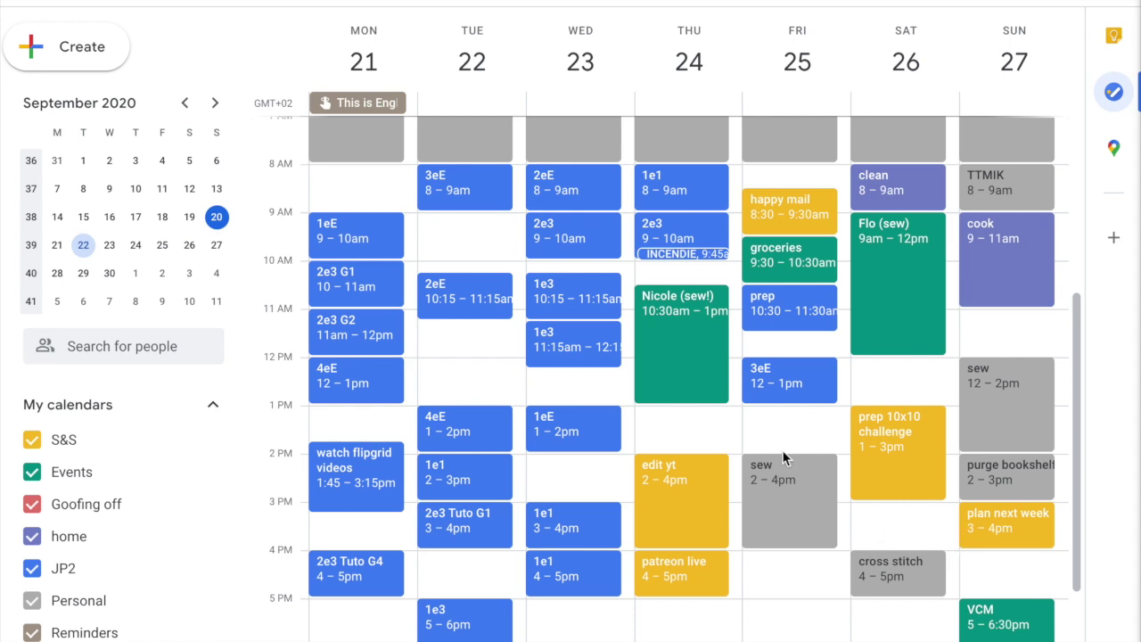
{"action": "scroll", "coordinate": [784, 459], "scroll_direction": "down", "scroll_amount": 2}
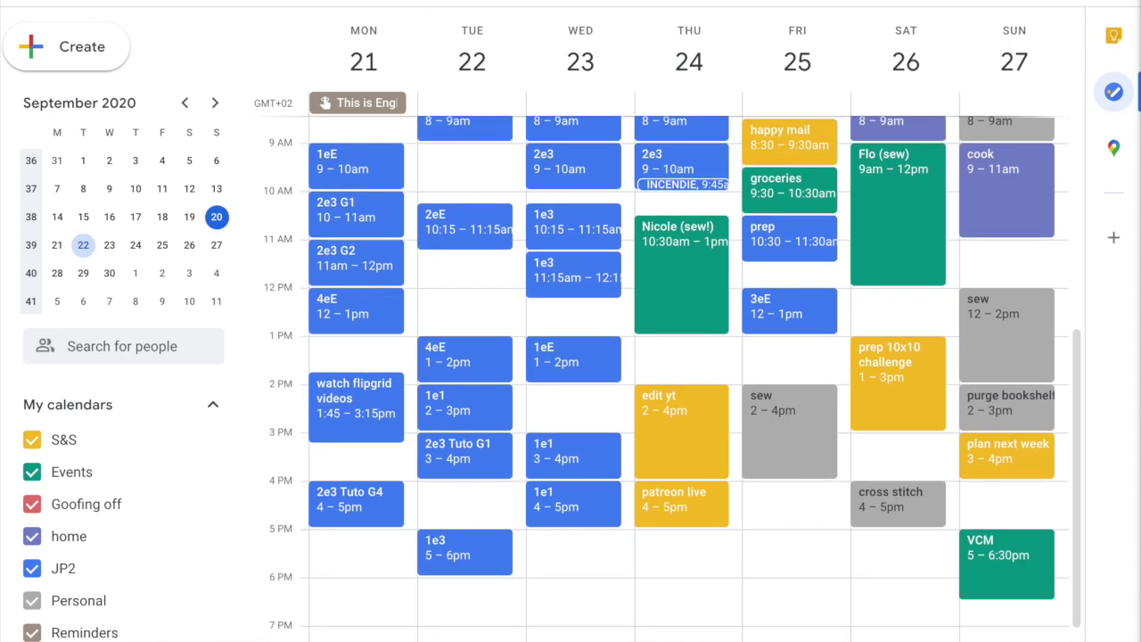
- In the Oct 12–18 week, delete the train to paris, fly to Rome and Il Sasso events
{"action": "key", "text": "n"}
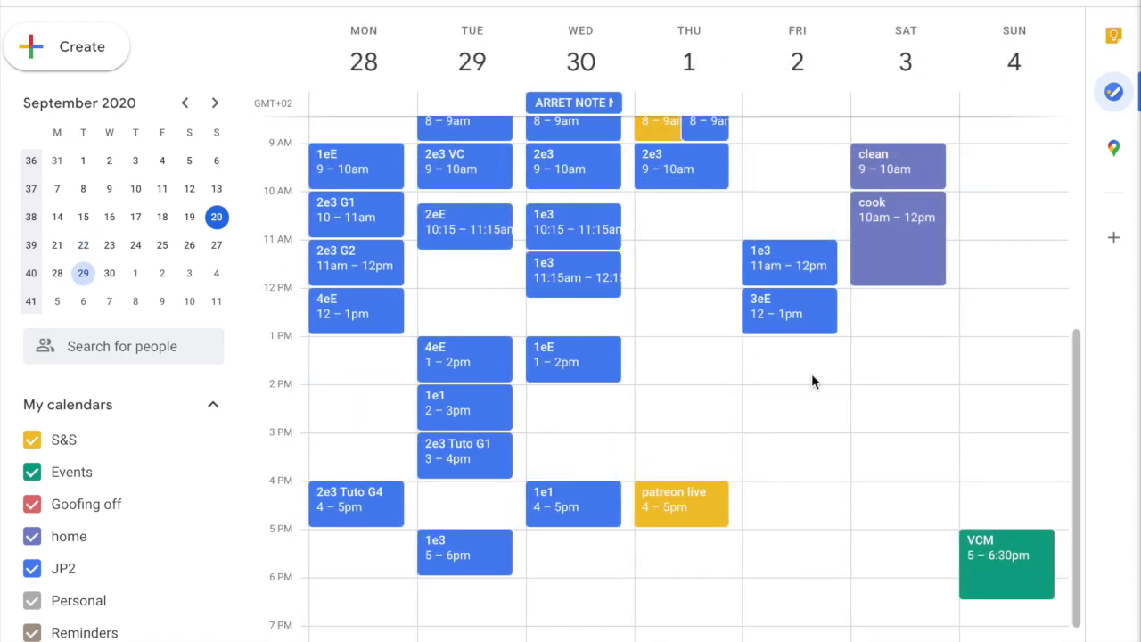
{"action": "scroll", "coordinate": [813, 382], "scroll_direction": "up", "scroll_amount": 2}
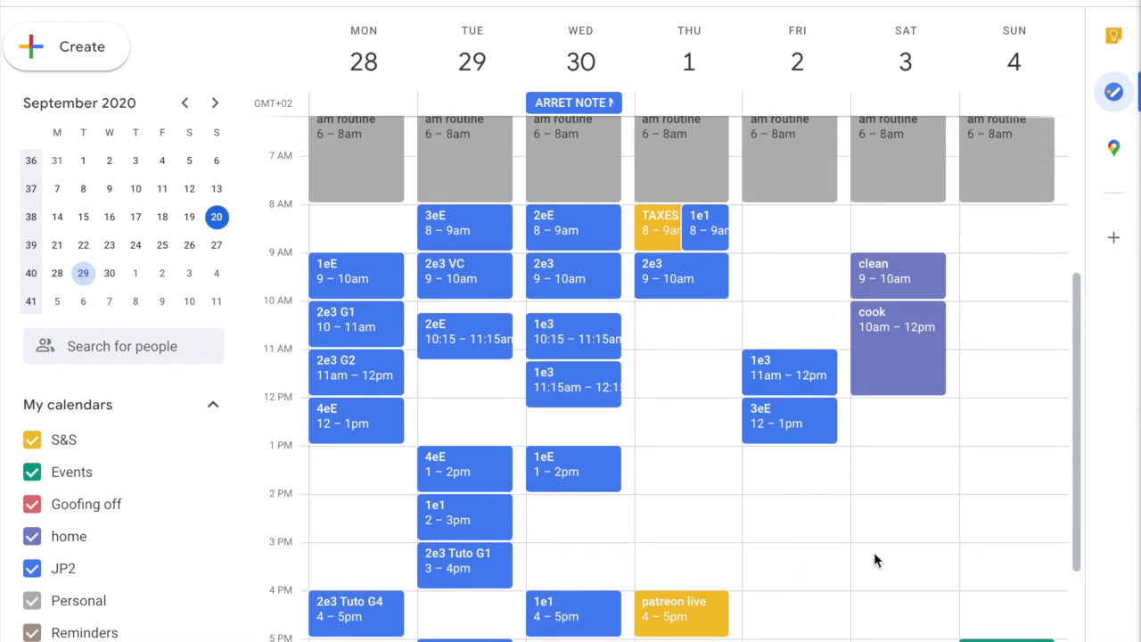
{"action": "scroll", "coordinate": [855, 337], "scroll_direction": "down", "scroll_amount": 2}
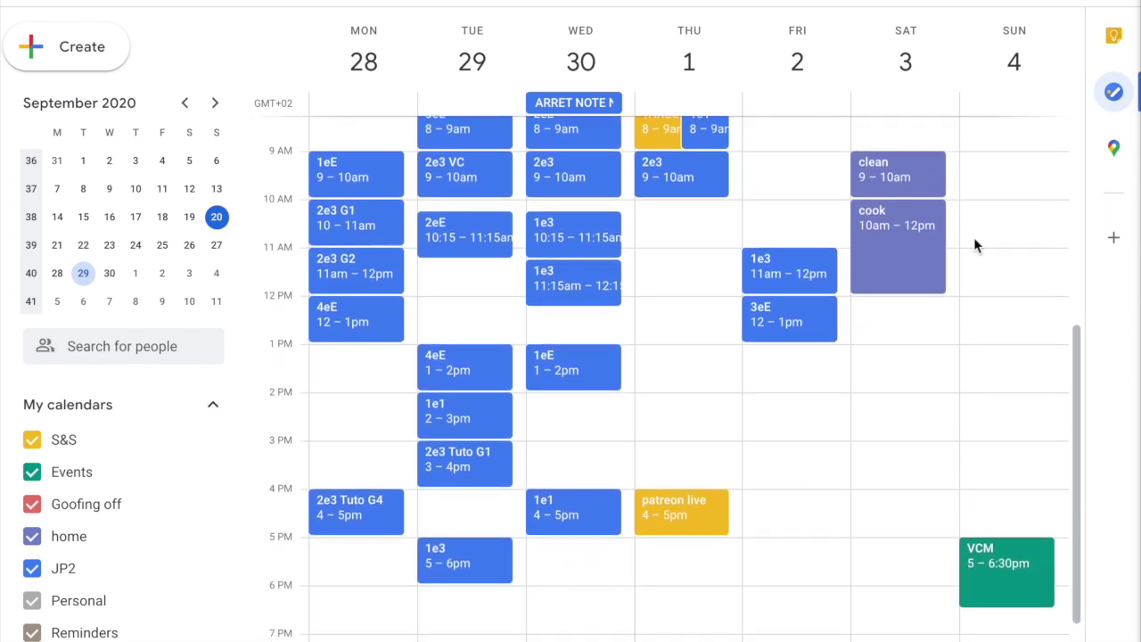
{"action": "scroll", "coordinate": [987, 234], "scroll_direction": "up", "scroll_amount": 2}
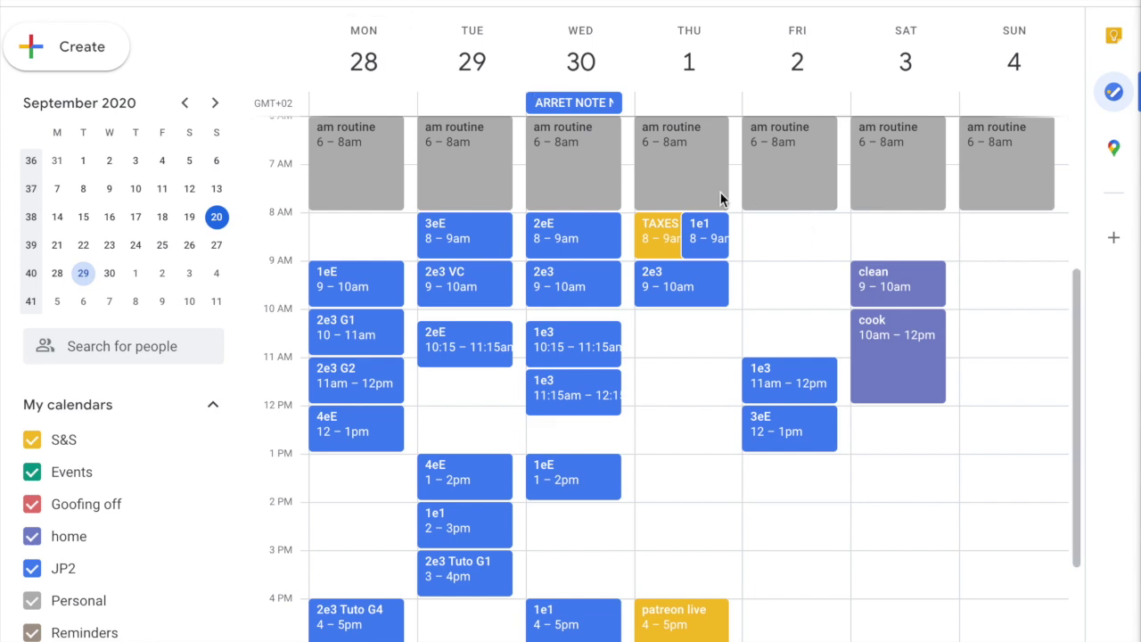
{"action": "left_click", "coordinate": [385, 2]}
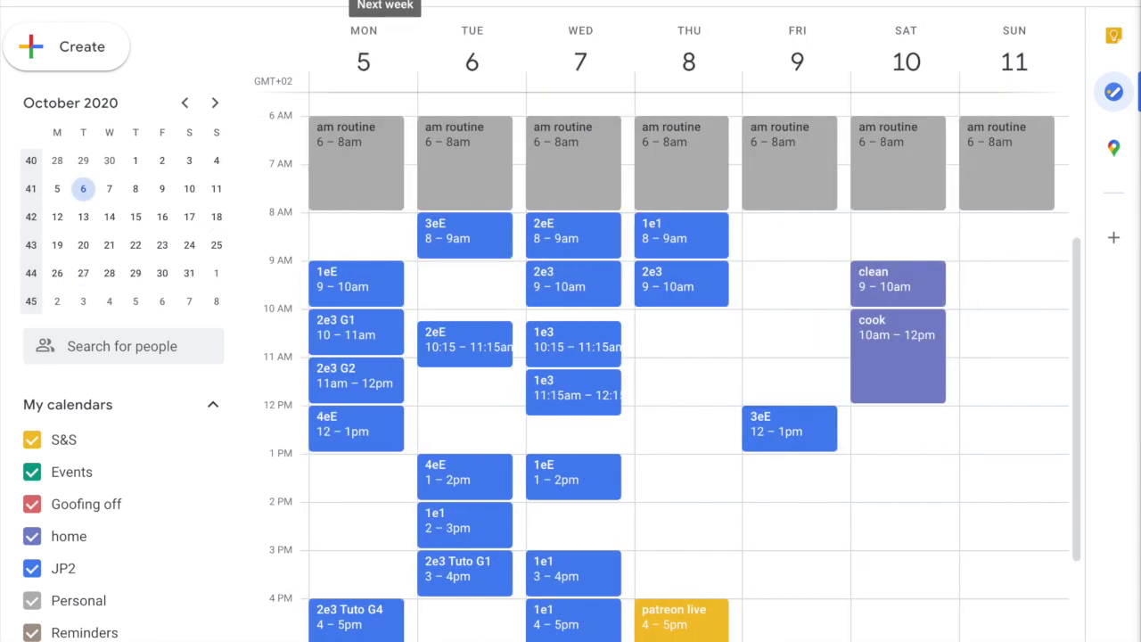
{"action": "scroll", "coordinate": [602, 452], "scroll_direction": "down", "scroll_amount": 3}
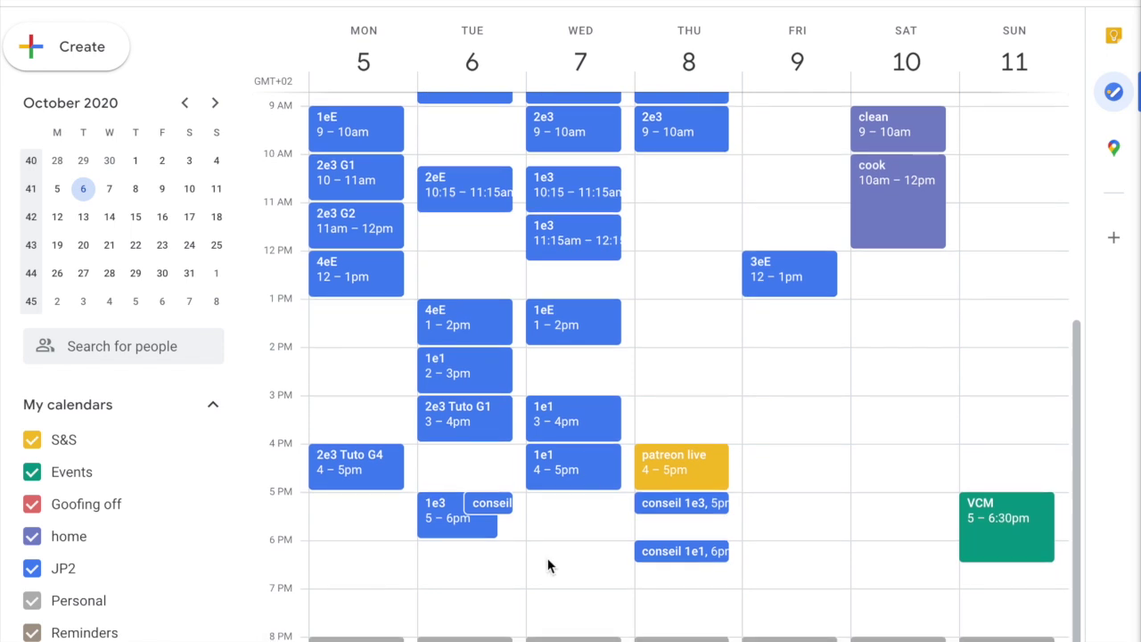
{"action": "scroll", "coordinate": [677, 383], "scroll_direction": "up", "scroll_amount": 4}
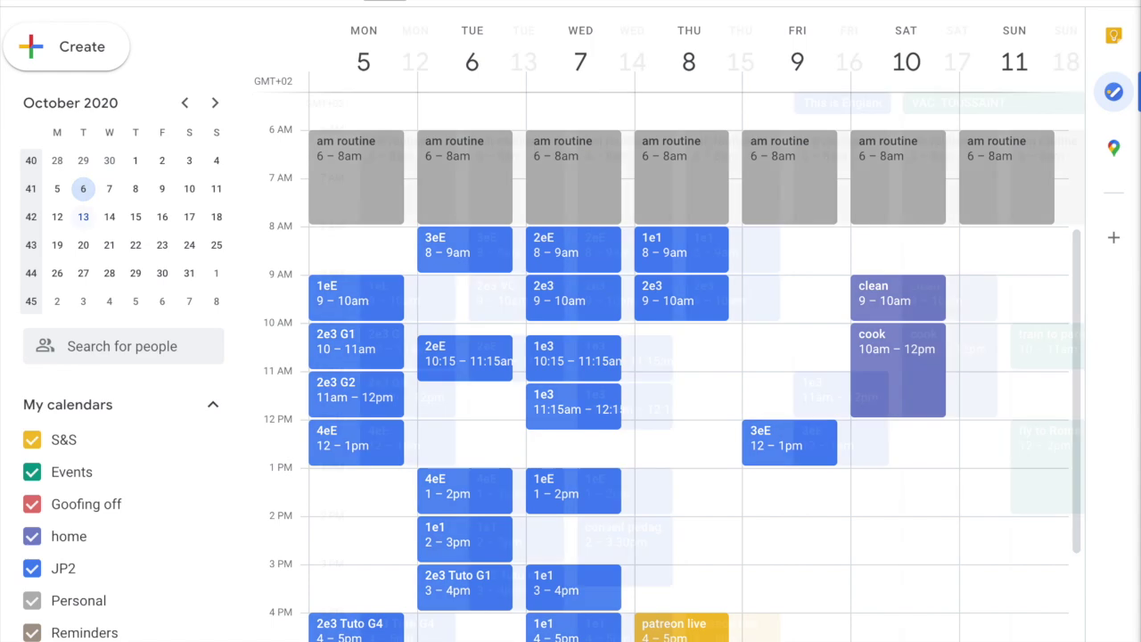
{"action": "left_click", "coordinate": [385, 1]}
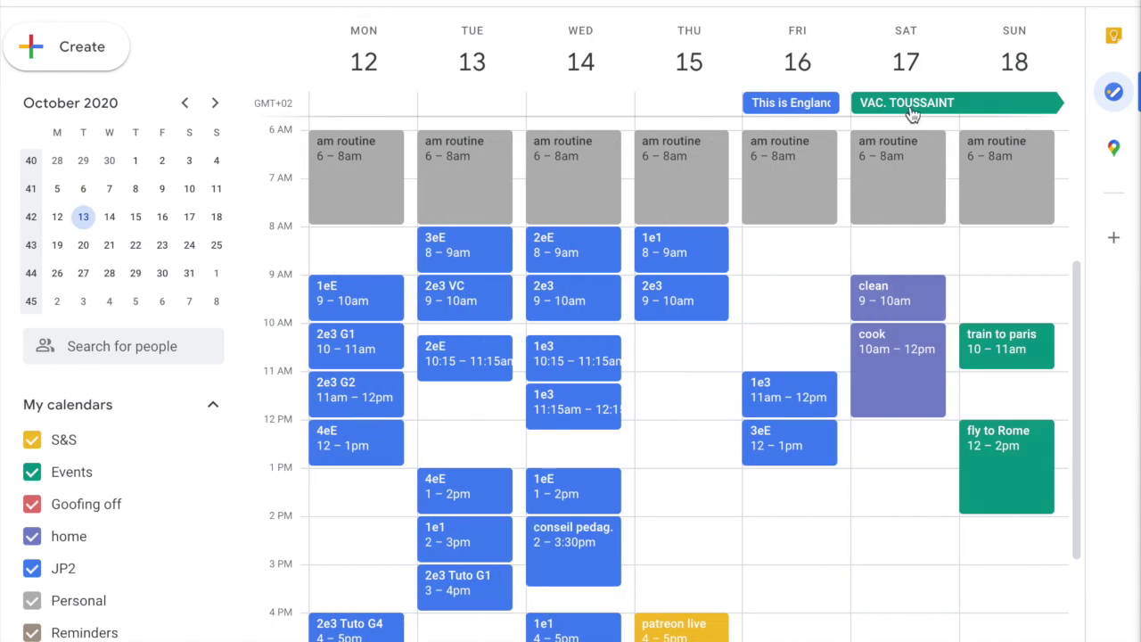
{"action": "scroll", "coordinate": [823, 527], "scroll_direction": "down", "scroll_amount": 3}
{"action": "left_click", "coordinate": [1025, 221]}
{"action": "key", "text": "Delete"}
{"action": "left_click", "coordinate": [1025, 305]}
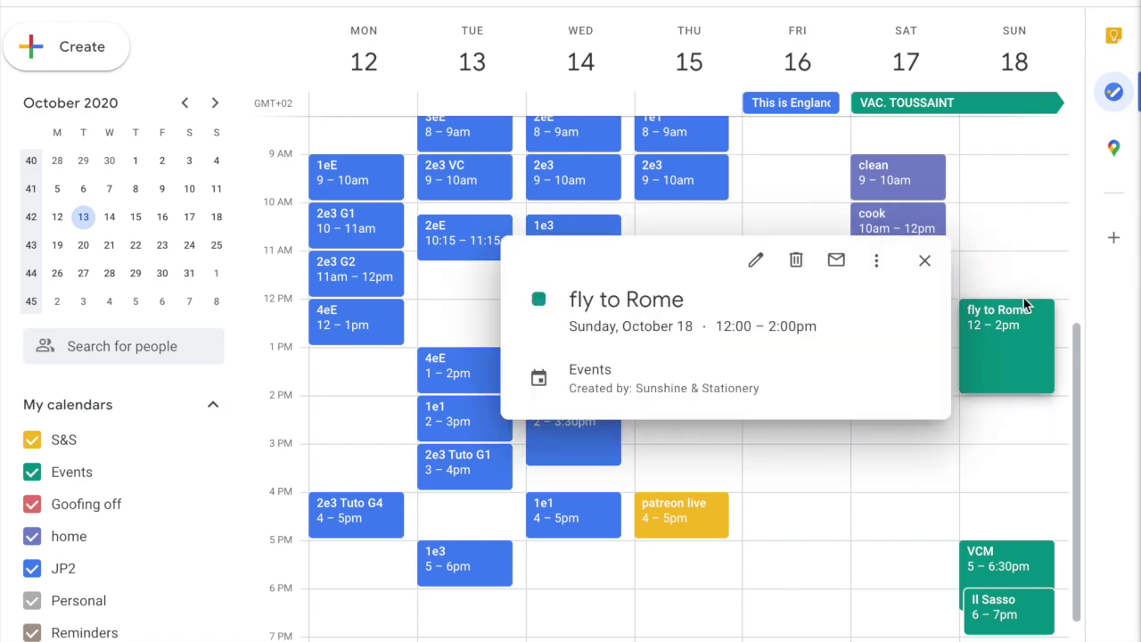
{"action": "key", "text": "Delete"}
{"action": "left_click", "coordinate": [1007, 614]}
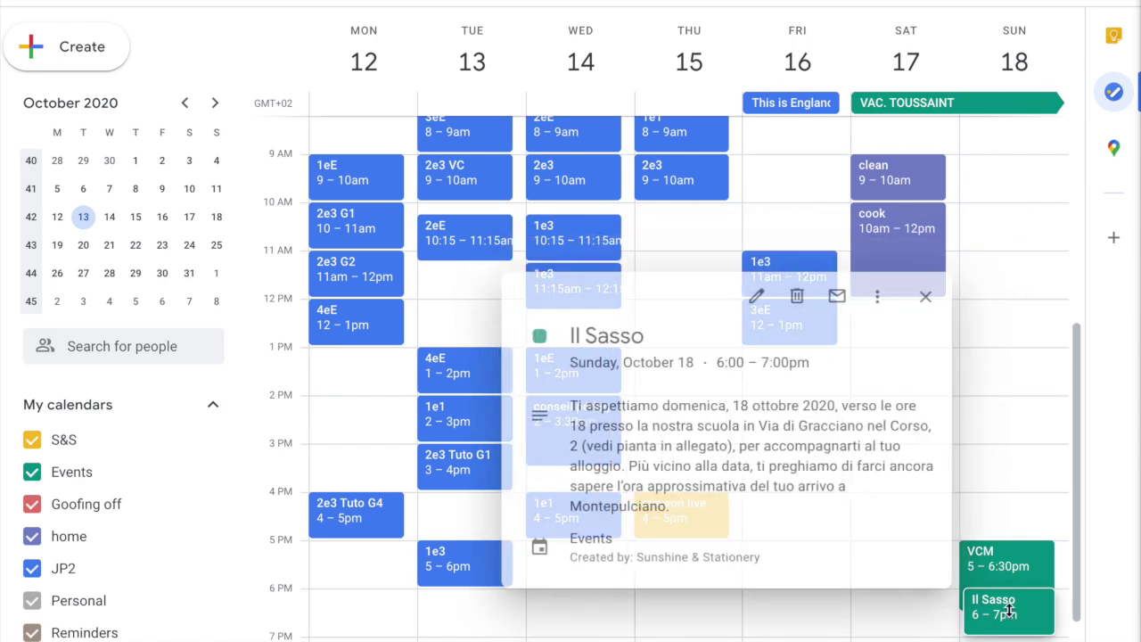
{"action": "key", "text": "Delete"}
{"action": "scroll", "coordinate": [696, 158], "scroll_direction": "up", "scroll_amount": 1}
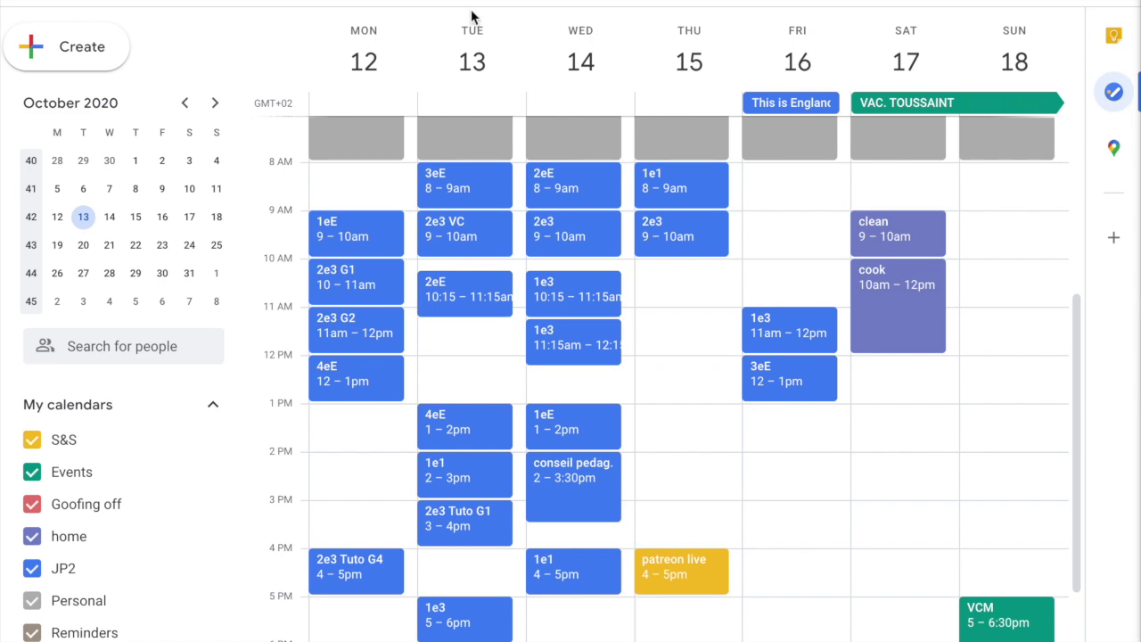
- Delete this occurrence of the Tuesday and Wednesday 2eE and the 10:15 and 11:15 1e3 classes in Oct 19–25
{"action": "left_click", "coordinate": [385, 2]}
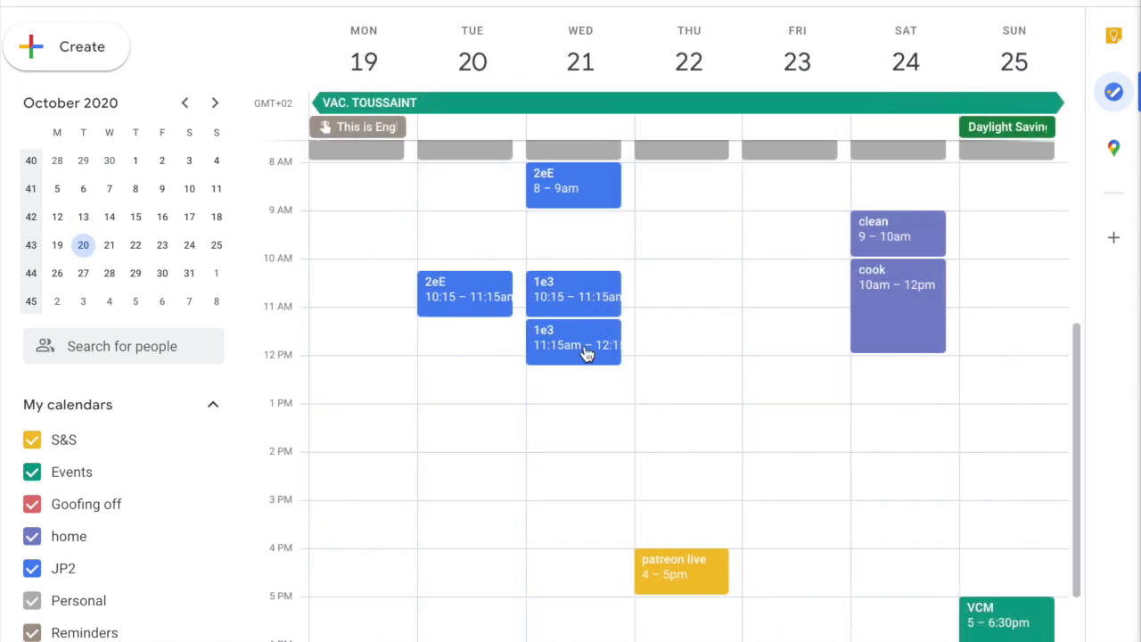
{"action": "scroll", "coordinate": [743, 326], "scroll_direction": "up", "scroll_amount": 2}
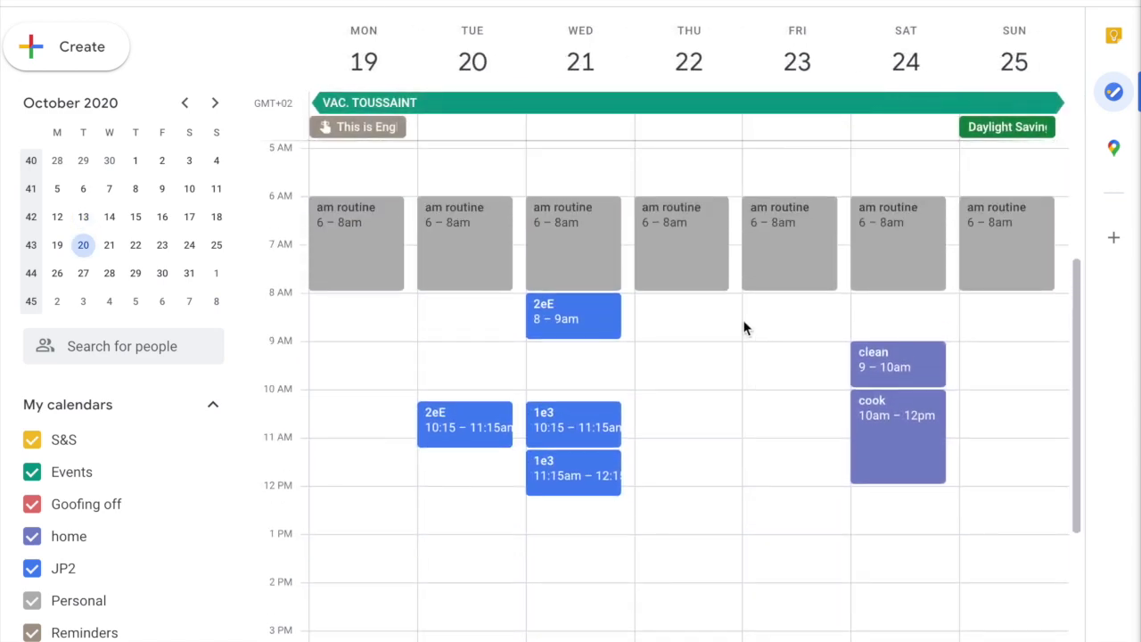
{"action": "scroll", "coordinate": [743, 326], "scroll_direction": "down", "scroll_amount": 2}
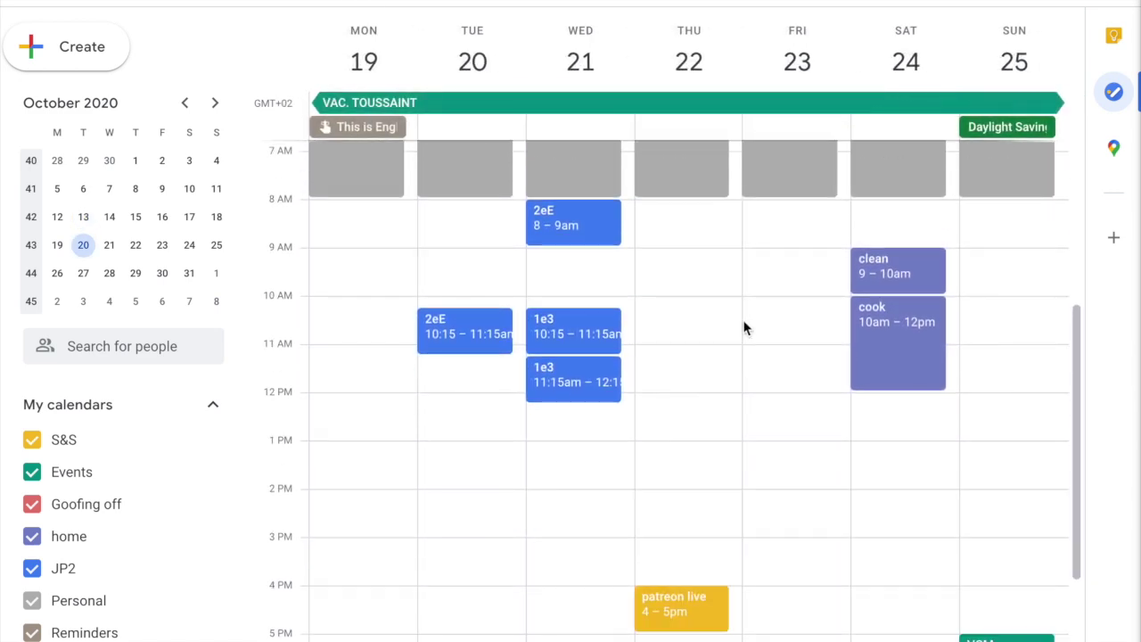
{"action": "left_click", "coordinate": [570, 230]}
{"action": "key", "text": "Delete"}
{"action": "key", "text": "Return"}
{"action": "left_click", "coordinate": [475, 321]}
{"action": "key", "text": "Delete"}
{"action": "key", "text": "Return"}
{"action": "left_click", "coordinate": [583, 348]}
{"action": "key", "text": "Delete"}
{"action": "key", "text": "Return"}
{"action": "left_click", "coordinate": [580, 371]}
{"action": "key", "text": "Delete"}
{"action": "key", "text": "Return"}
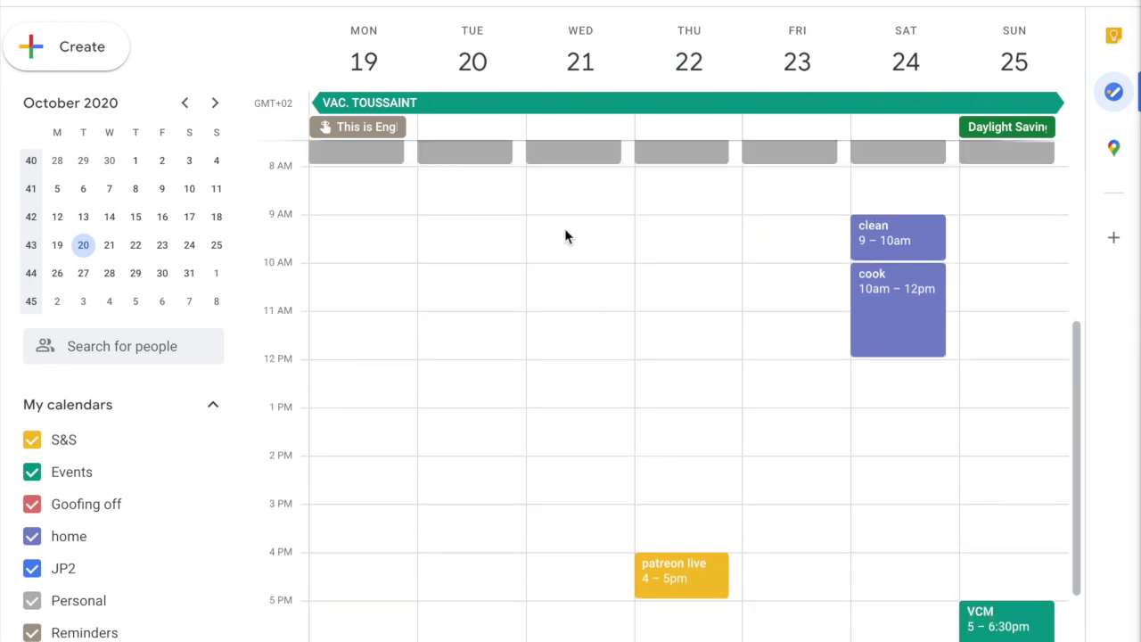
- Delete the same four 2eE and 1e3 class occurrences in Oct 26–Nov 1, then return to Oct 19–25
{"action": "key", "text": "n"}
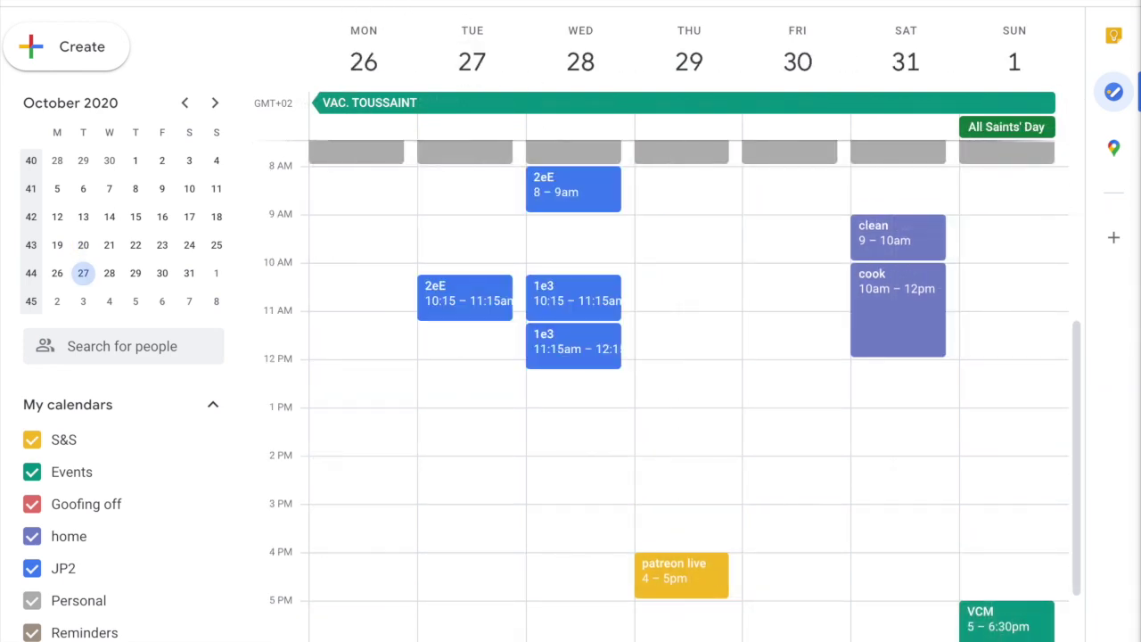
{"action": "left_click", "coordinate": [564, 194]}
{"action": "key", "text": "Delete"}
{"action": "key", "text": "Return"}
{"action": "left_click", "coordinate": [454, 307]}
{"action": "key", "text": "Delete"}
{"action": "key", "text": "Return"}
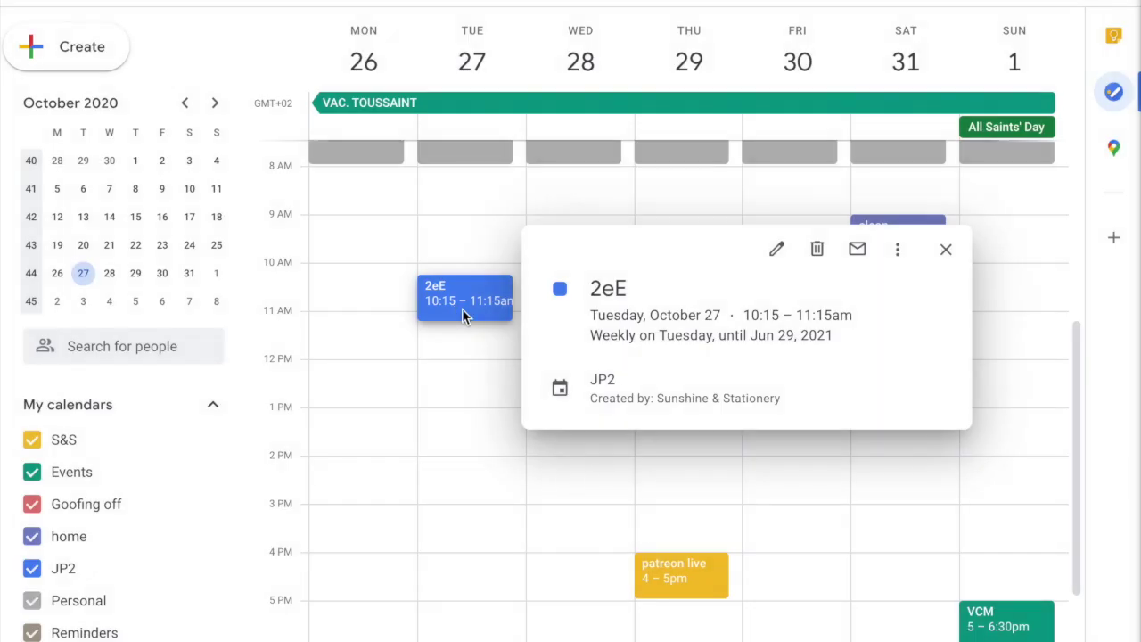
{"action": "left_click", "coordinate": [562, 308]}
{"action": "key", "text": "Delete"}
{"action": "key", "text": "Return"}
{"action": "left_click", "coordinate": [572, 342]}
{"action": "key", "text": "Delete"}
{"action": "key", "text": "Return"}
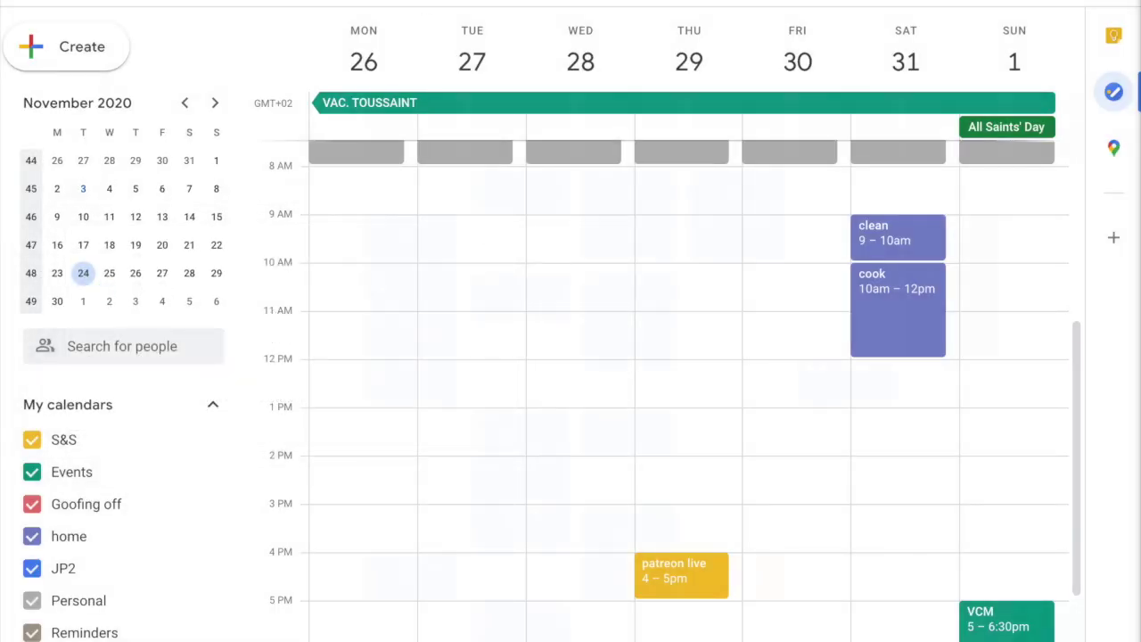
{"action": "key", "text": "n"}
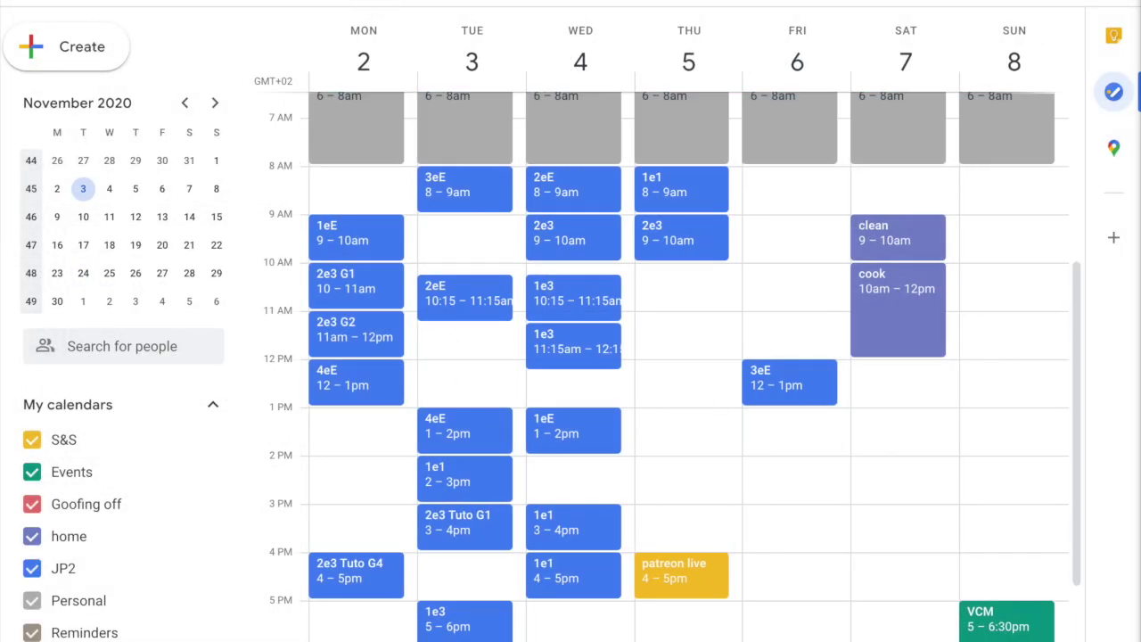
{"action": "key", "text": "p"}
{"action": "key", "text": "p"}
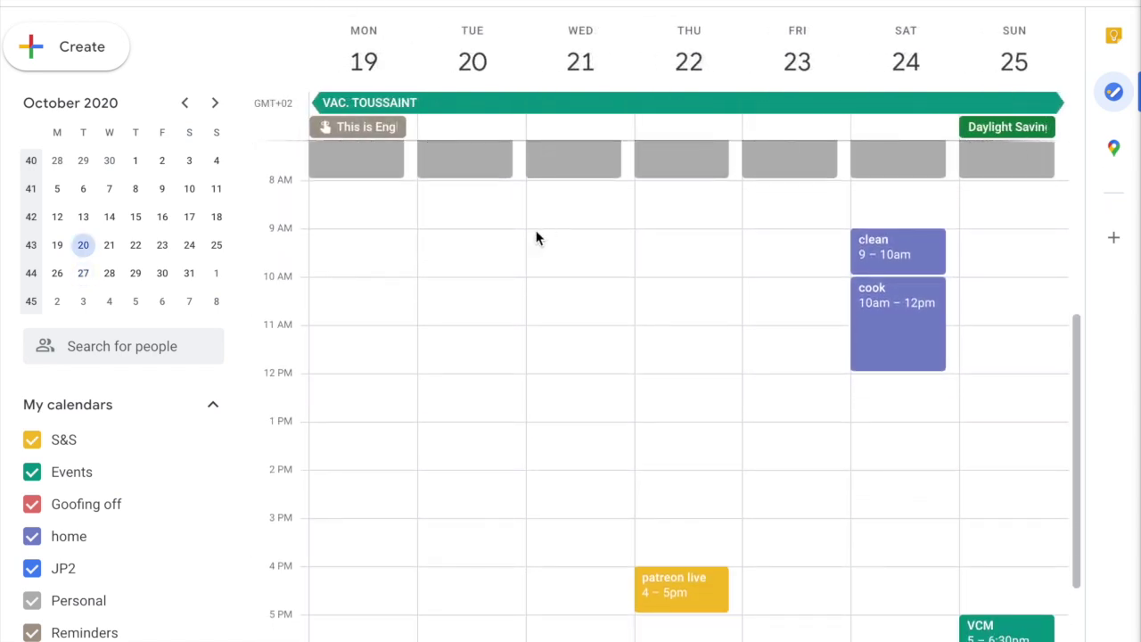
- Add 'me made style filming' on Tuesday 20 October at 9am and stretch it to noon
{"action": "left_click", "coordinate": [473, 245]}
{"action": "type", "text": "me ma"}
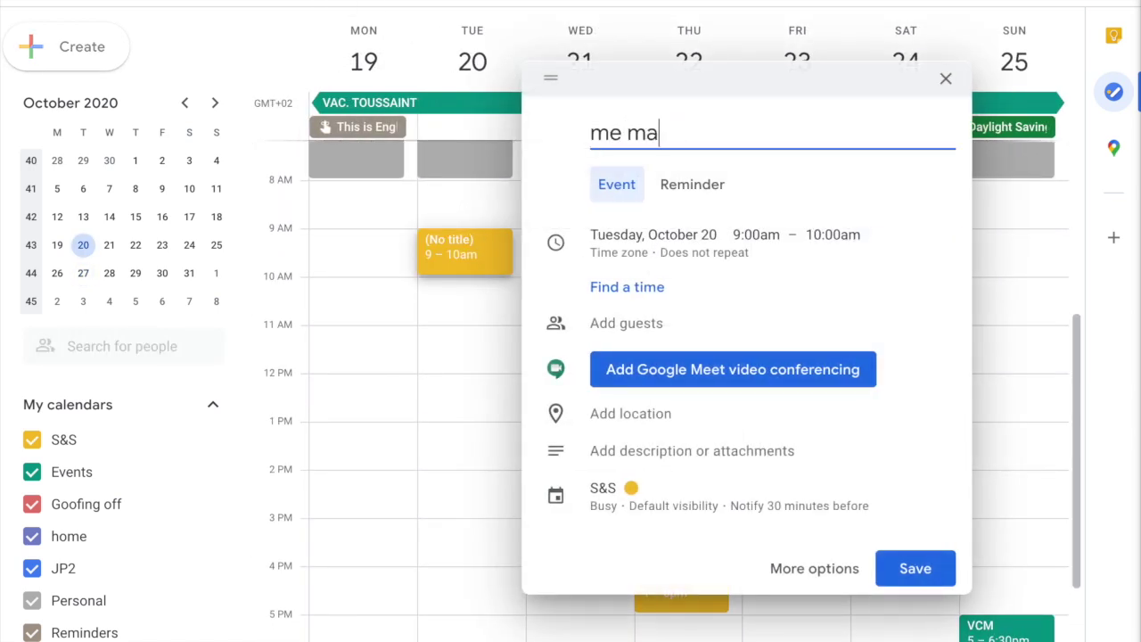
{"action": "type", "text": "de style filming"}
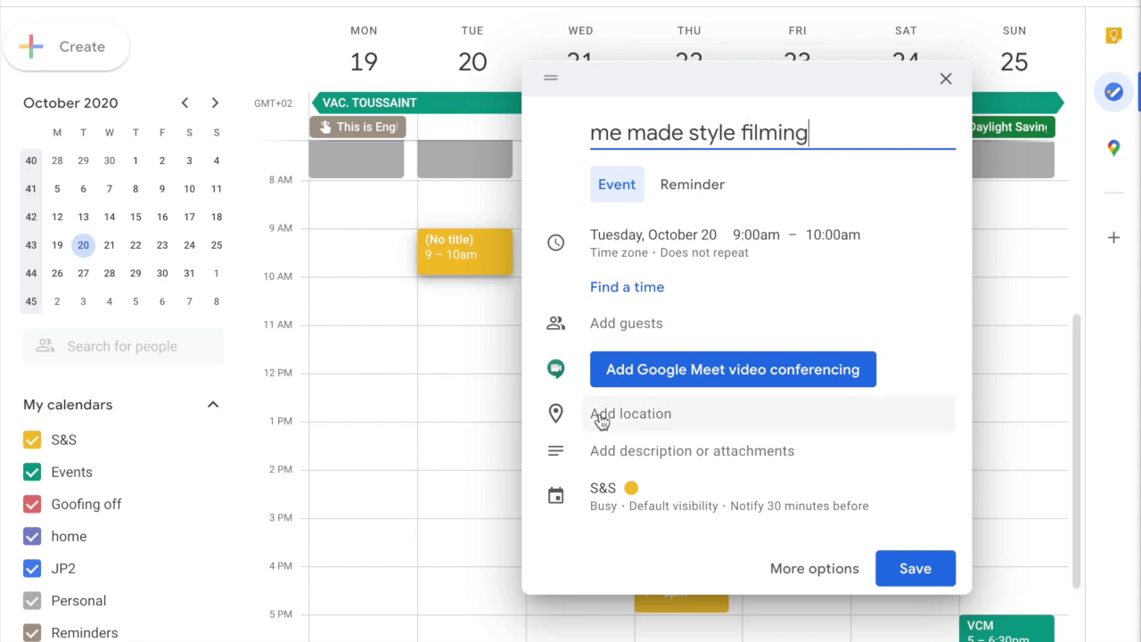
{"action": "left_click", "coordinate": [911, 570]}
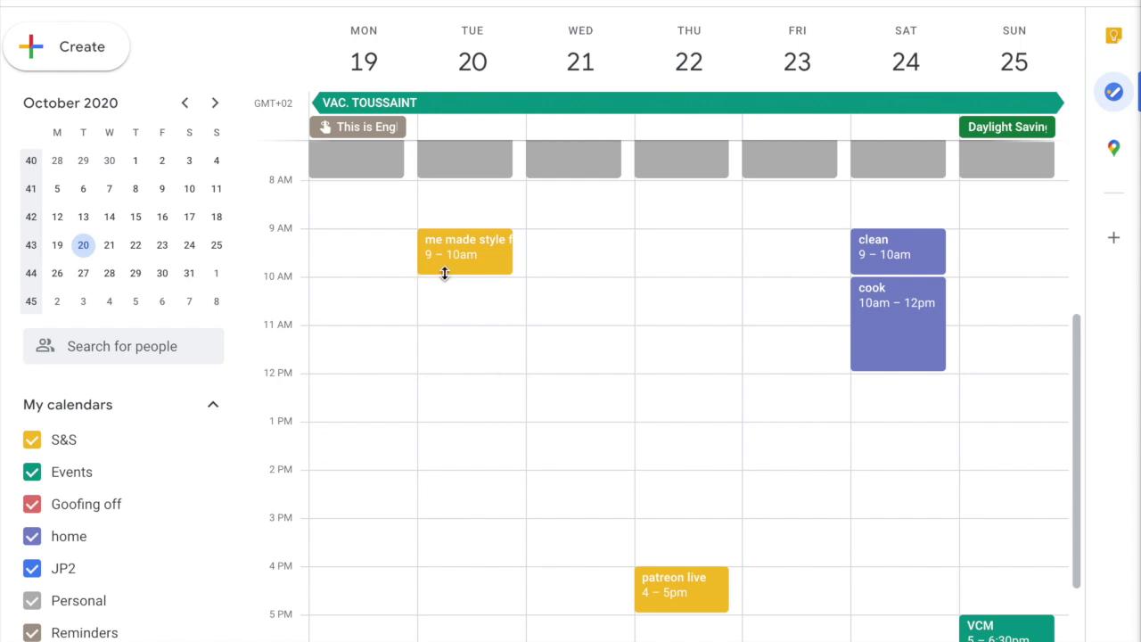
{"action": "left_click_drag", "start_coordinate": [445, 273], "coordinate": [456, 369]}
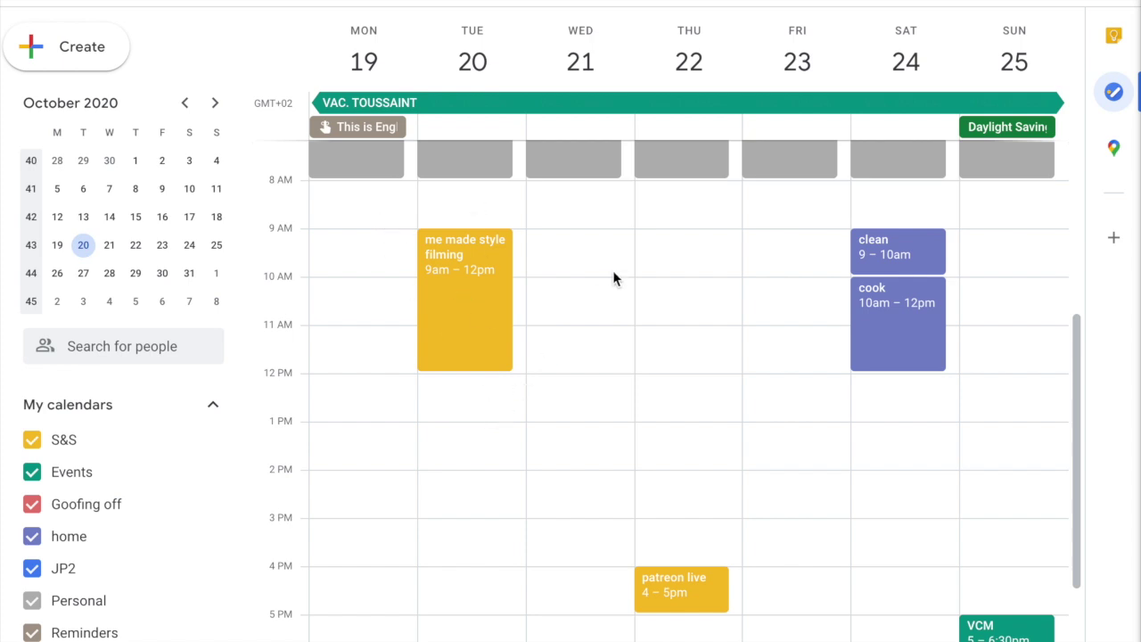
- Add 'plan mega goal week' on Wednesday 21 October from 9 to 11am
{"action": "left_click", "coordinate": [609, 242]}
{"action": "type", "text": "plan "}
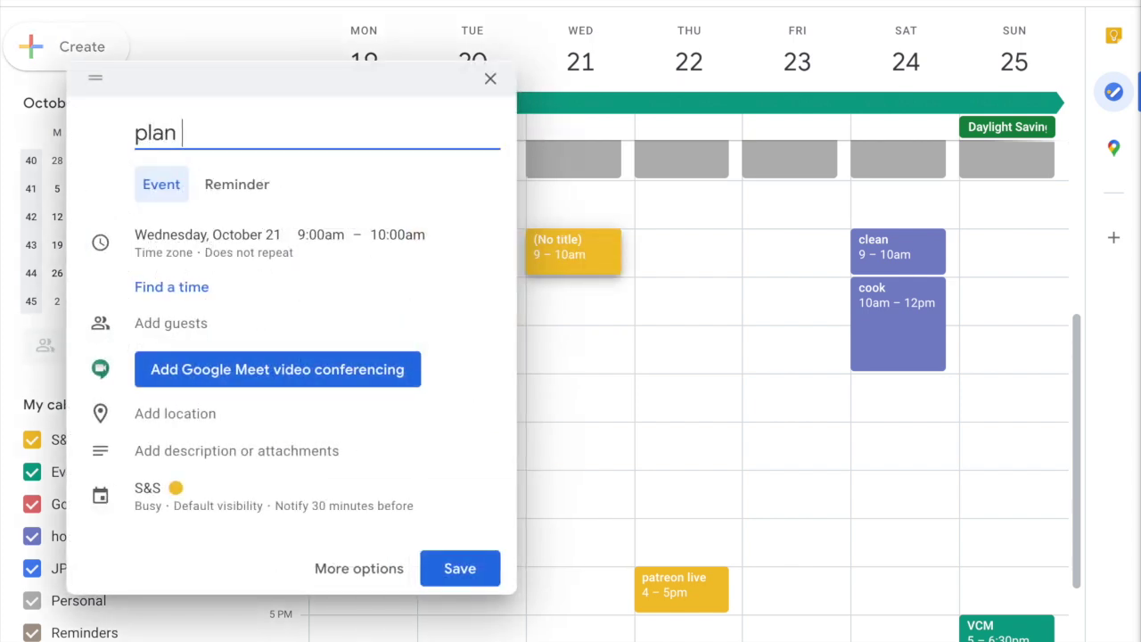
{"action": "type", "text": "mega goal week"}
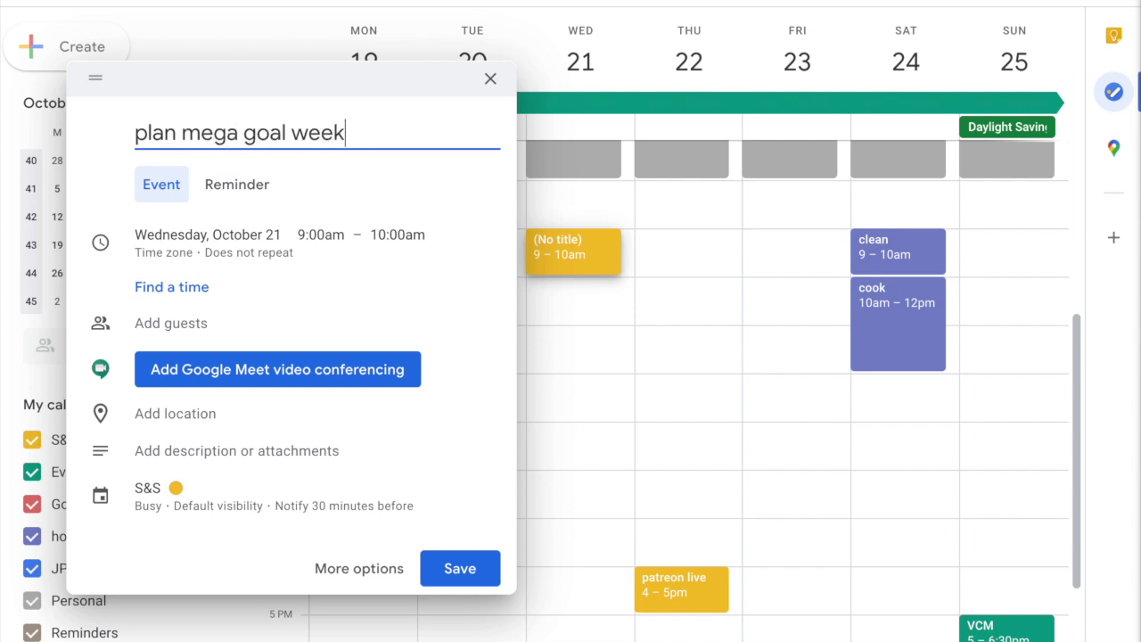
{"action": "left_click", "coordinate": [454, 567]}
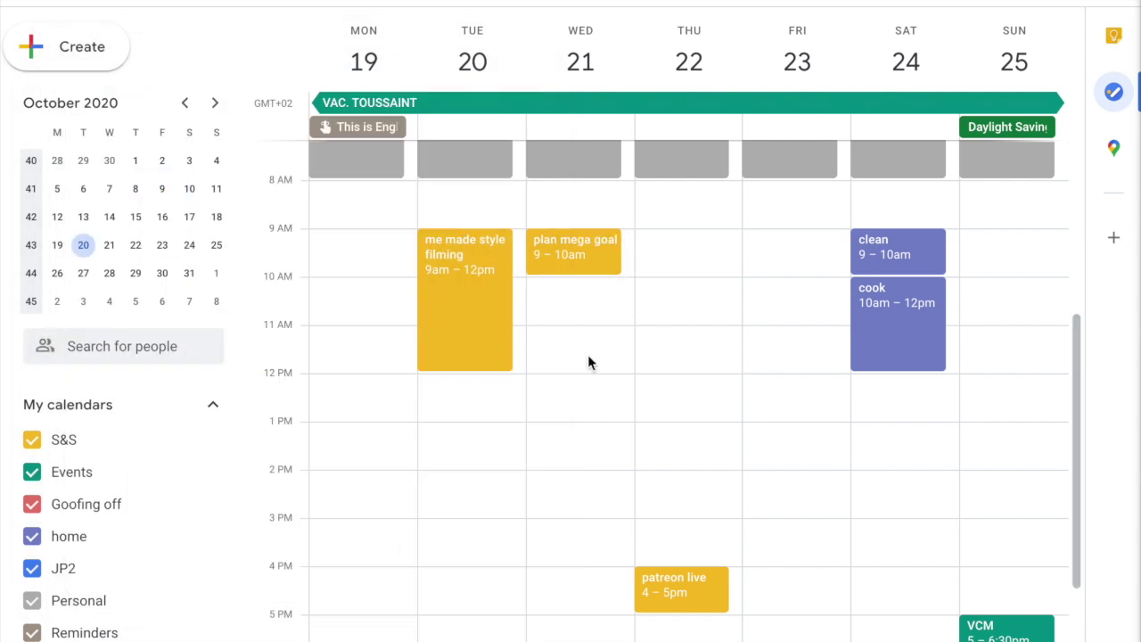
{"action": "left_click_drag", "start_coordinate": [586, 272], "coordinate": [588, 324]}
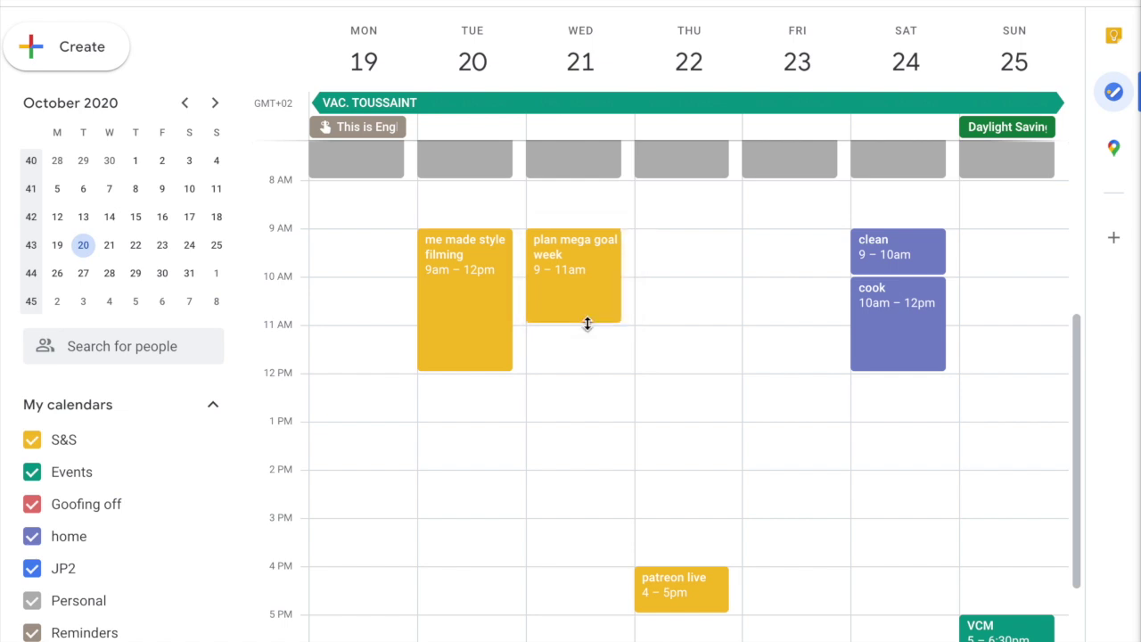
- Add 'font !!!' on Thursday 22 October from 9 to 11am, dismissing a stray new-event dialog
{"action": "left_click", "coordinate": [710, 251]}
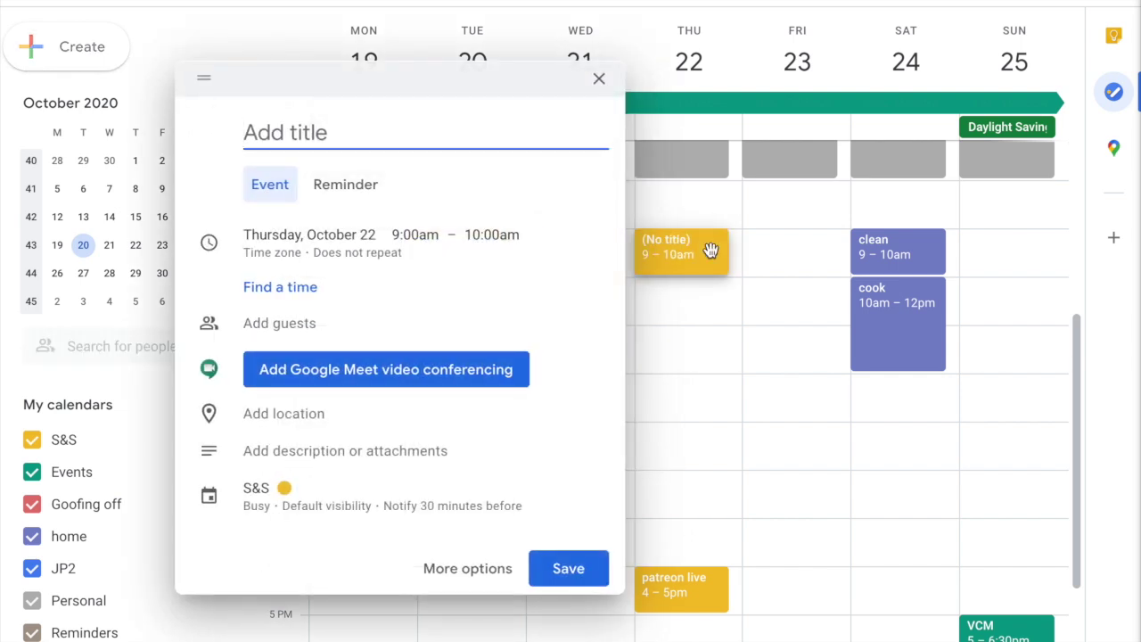
{"action": "type", "text": "font !!!"}
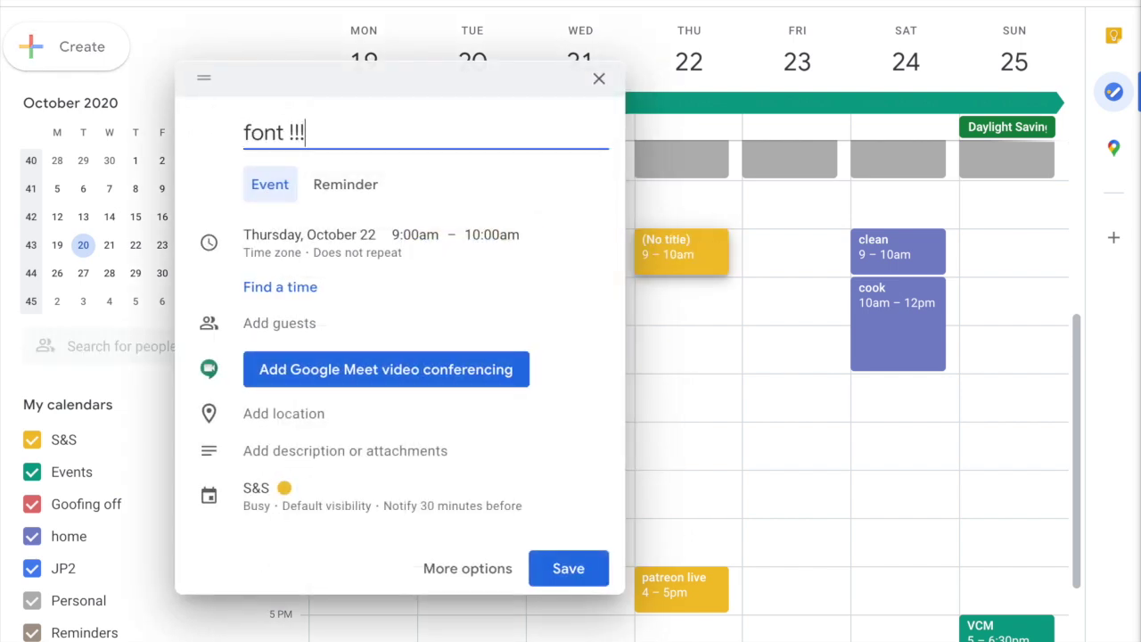
{"action": "left_click", "coordinate": [575, 570]}
{"action": "left_click_drag", "start_coordinate": [706, 274], "coordinate": [710, 313]}
{"action": "left_click", "coordinate": [709, 314]}
{"action": "left_click", "coordinate": [601, 78]}
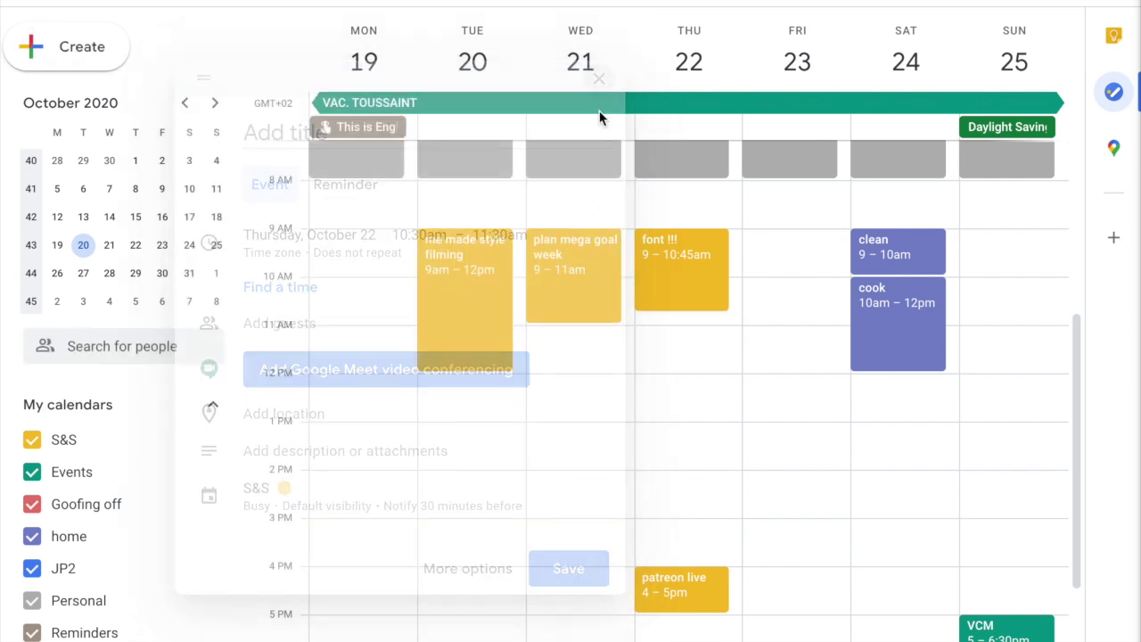
{"action": "left_click_drag", "start_coordinate": [695, 309], "coordinate": [697, 319]}
{"action": "scroll", "coordinate": [650, 522], "scroll_direction": "down", "scroll_amount": 1}
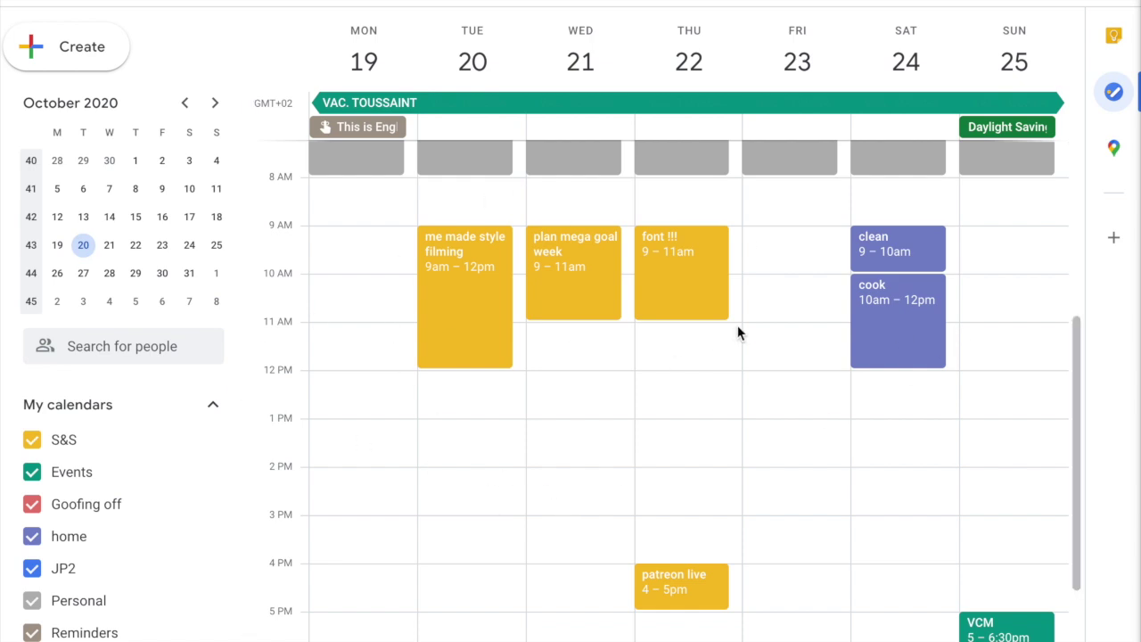
{"action": "scroll", "coordinate": [411, 486], "scroll_direction": "down", "scroll_amount": 1}
{"action": "scroll", "coordinate": [408, 481], "scroll_direction": "up", "scroll_amount": 1}
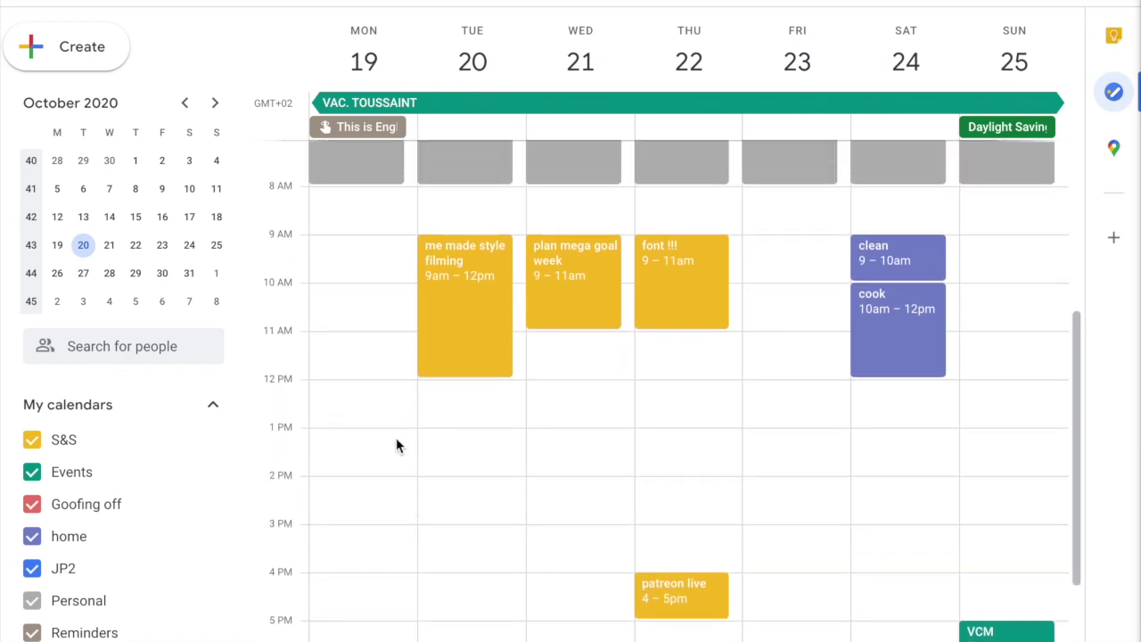
- Add a Personal 'sew' block on Monday from 9am to 12pm
{"action": "left_click", "coordinate": [362, 245]}
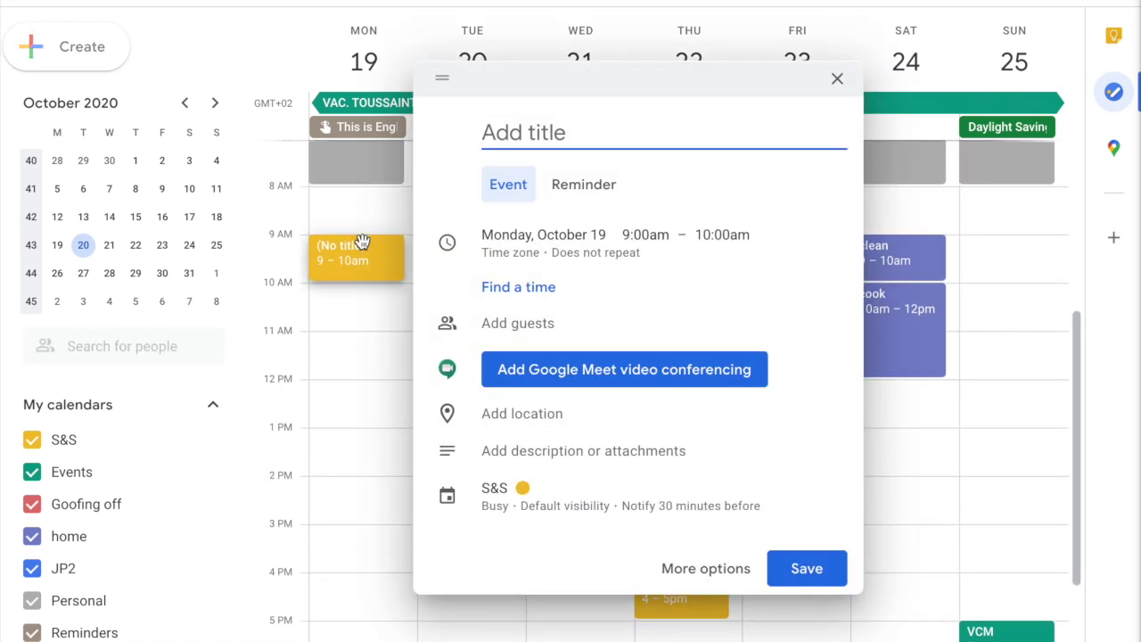
{"action": "type", "text": "sew"}
{"action": "left_click", "coordinate": [497, 491]}
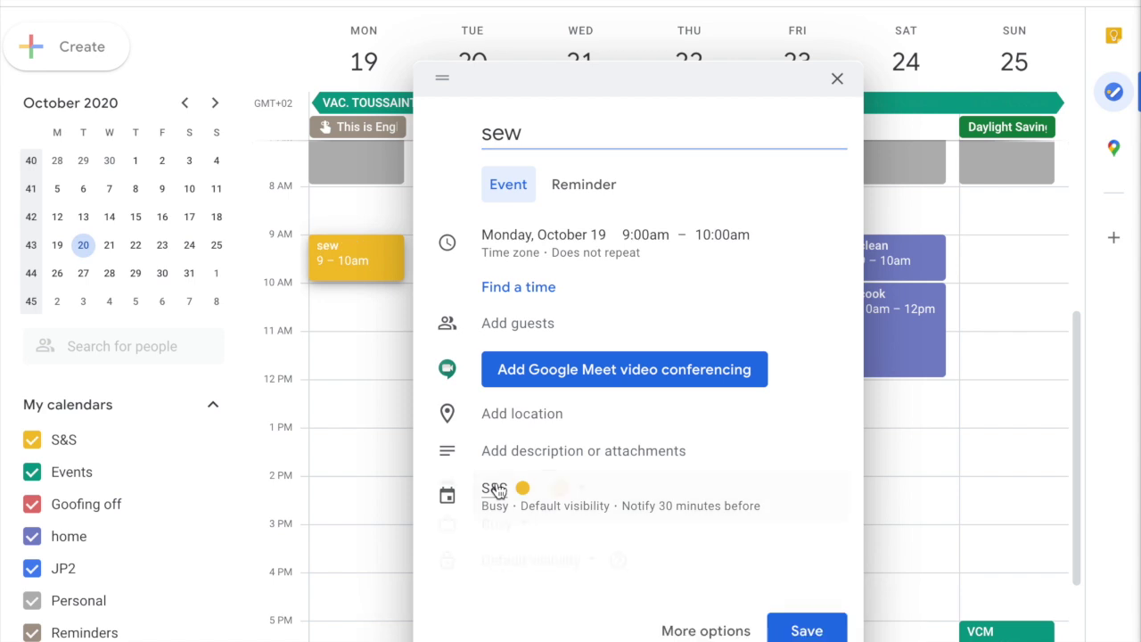
{"action": "left_click", "coordinate": [522, 586]}
{"action": "key", "text": "Return"}
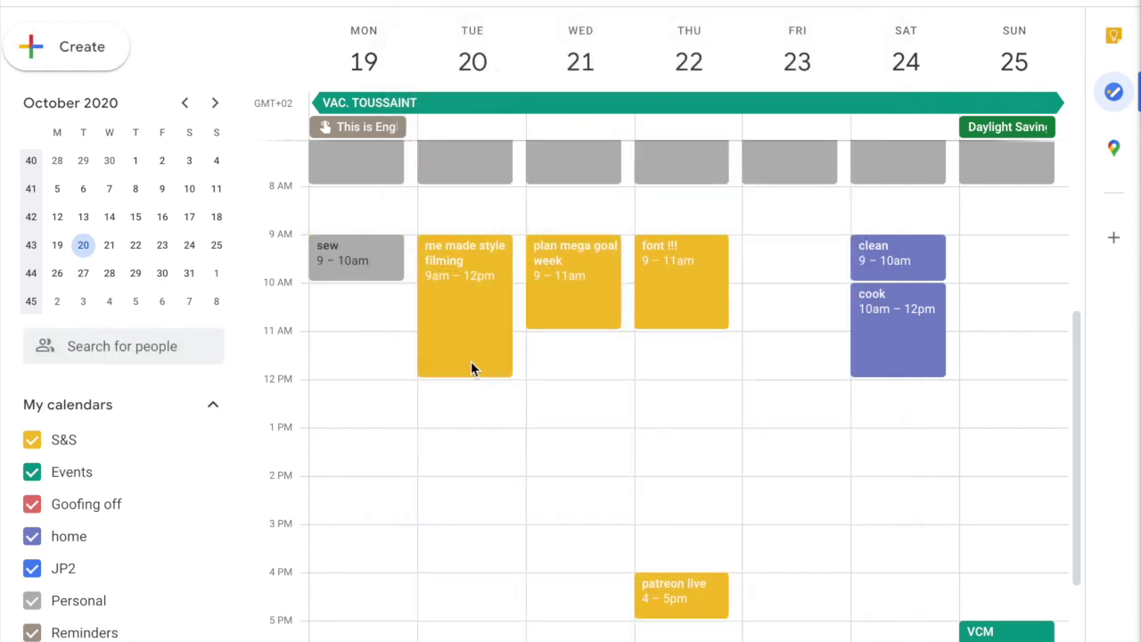
{"action": "left_click_drag", "start_coordinate": [373, 278], "coordinate": [371, 376]}
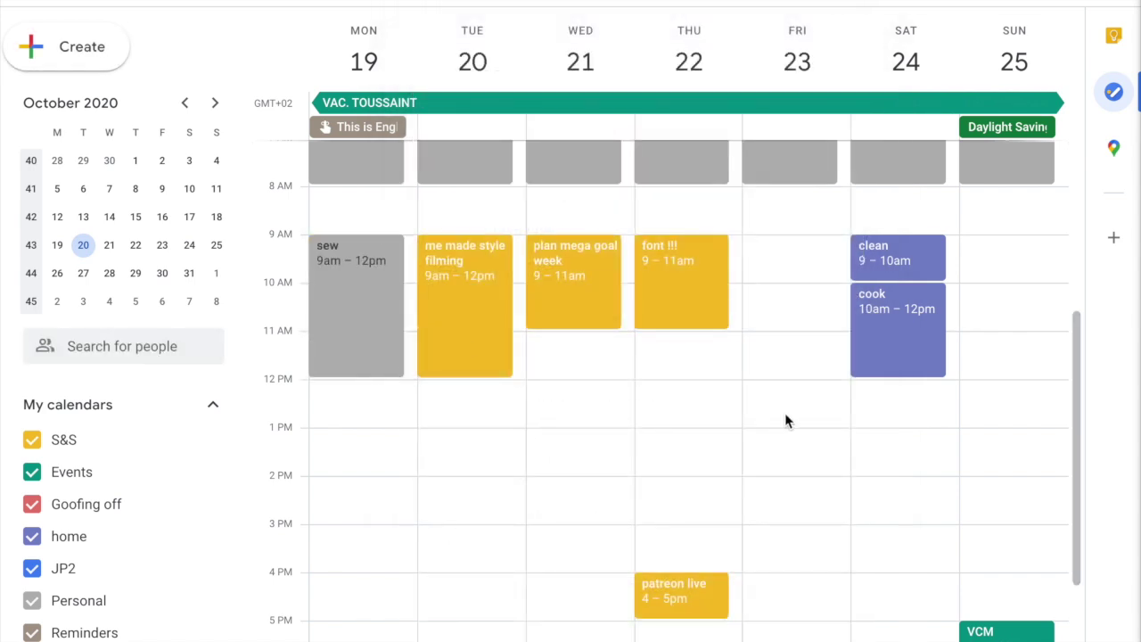
{"action": "scroll", "coordinate": [784, 420], "scroll_direction": "down", "scroll_amount": 1}
{"action": "scroll", "coordinate": [784, 412], "scroll_direction": "up", "scroll_amount": 1}
- Add Personal 'TTMIK' events on Friday and Tuesday, 8–9am
{"action": "left_click", "coordinate": [797, 216]}
{"action": "type", "text": "TTMIK"}
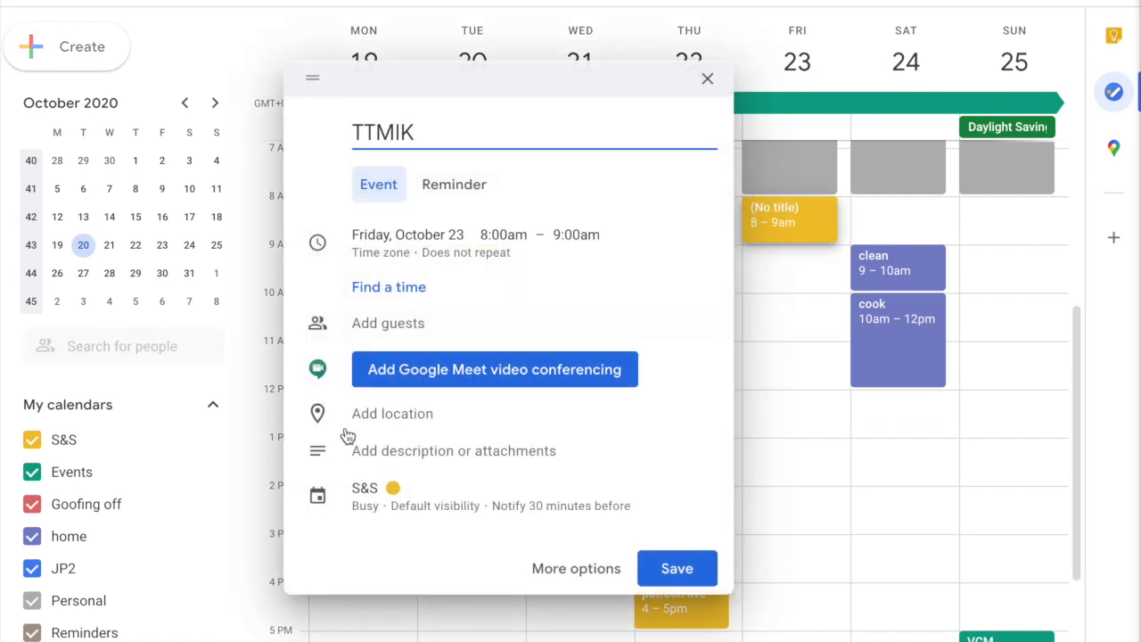
{"action": "left_click", "coordinate": [366, 491]}
{"action": "left_click", "coordinate": [378, 607]}
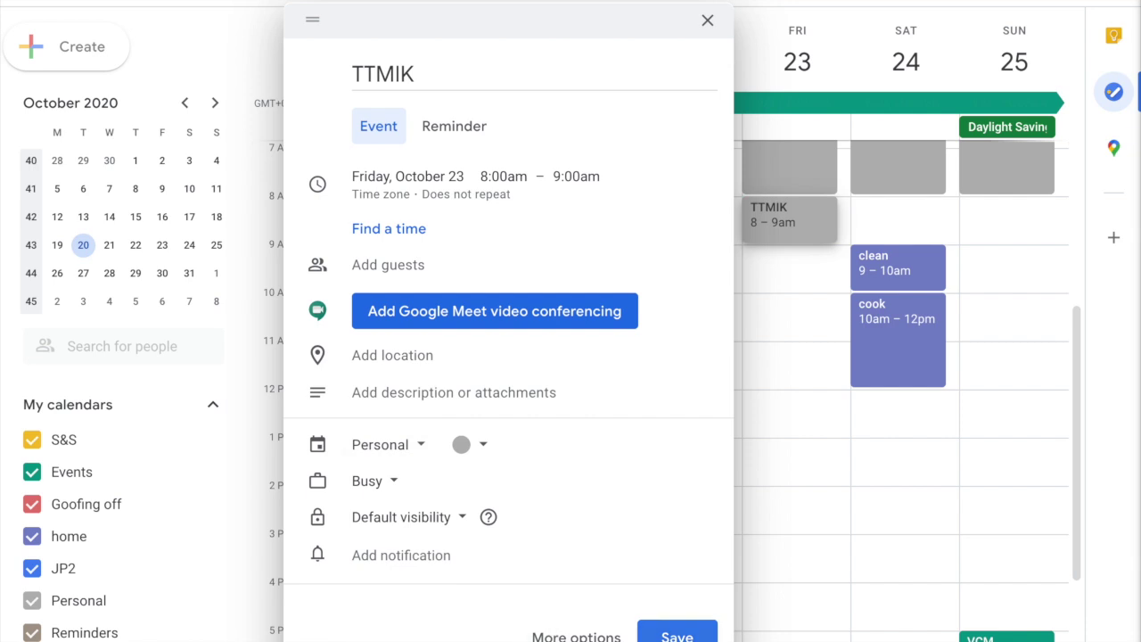
{"action": "left_click", "coordinate": [675, 634]}
{"action": "left_click", "coordinate": [486, 215]}
{"action": "type", "text": "TTMIK"}
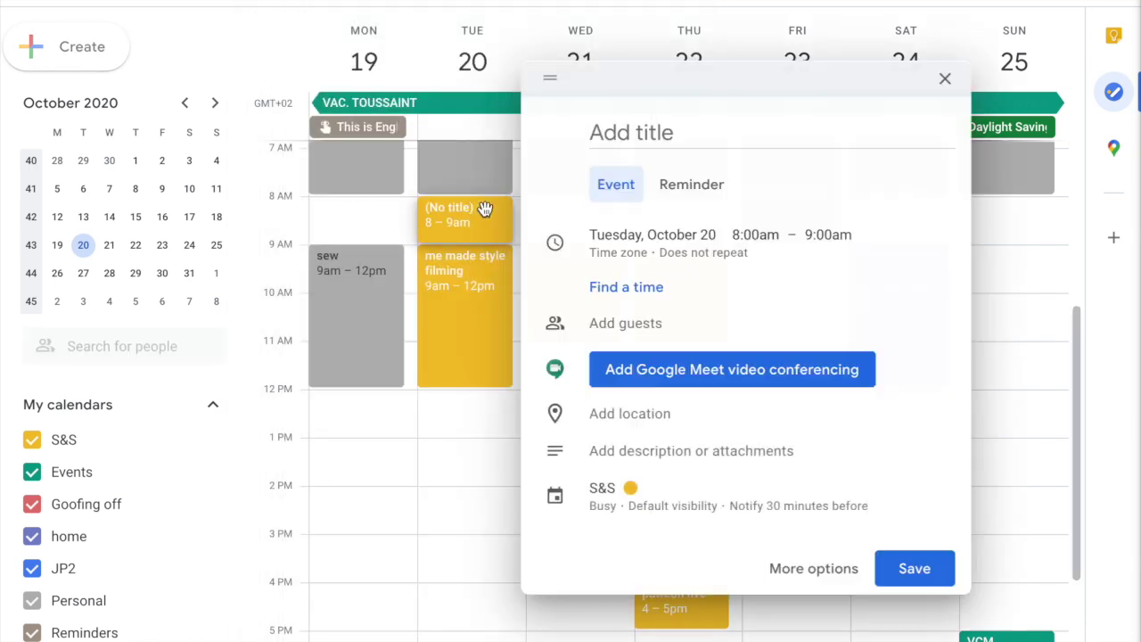
{"action": "left_click", "coordinate": [603, 495]}
{"action": "left_click", "coordinate": [624, 408]}
{"action": "left_click", "coordinate": [635, 593]}
{"action": "key", "text": "Return"}
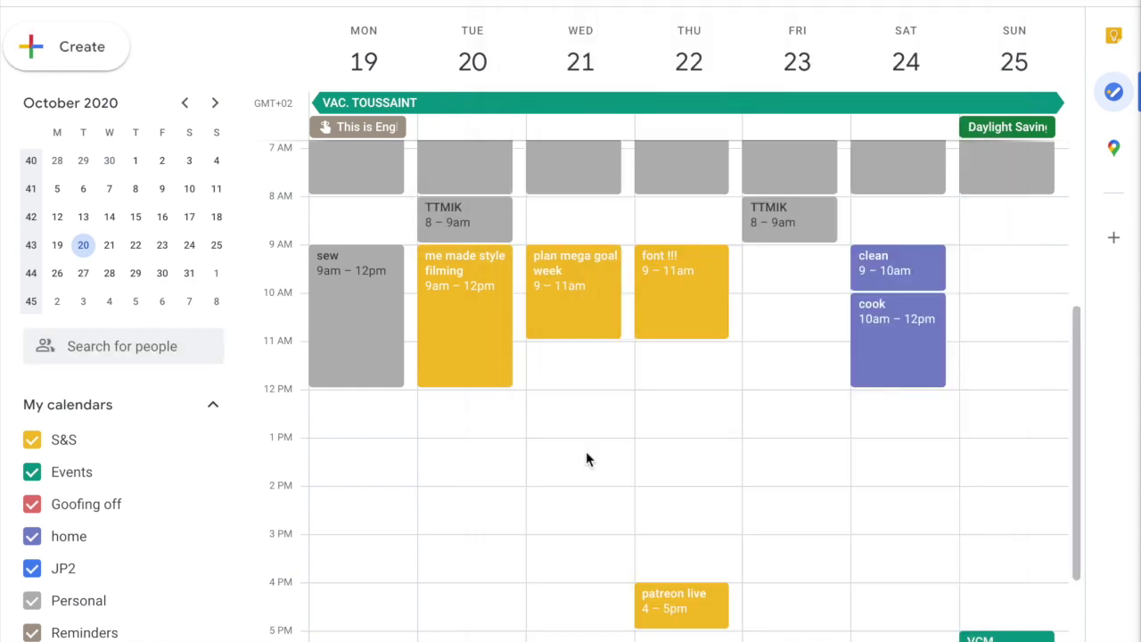
{"action": "scroll", "coordinate": [585, 451], "scroll_direction": "down", "scroll_amount": 1}
{"action": "scroll", "coordinate": [586, 458], "scroll_direction": "up", "scroll_amount": 1}
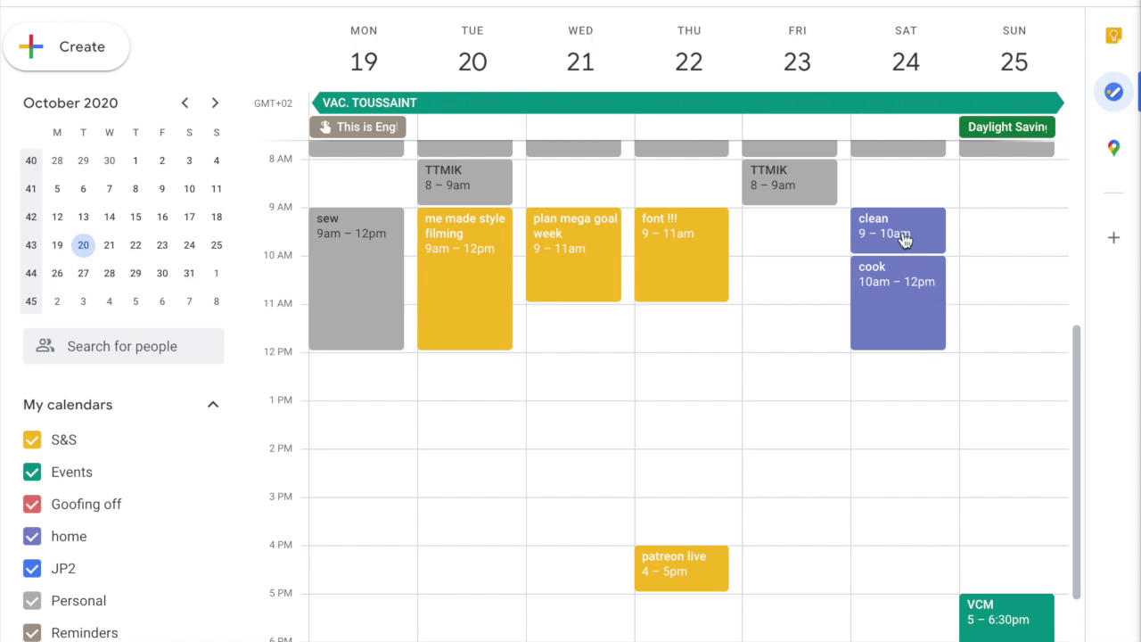
- Add 'trip to Paris ??' on the Events calendar and place it Saturday 8–9am
{"action": "left_click", "coordinate": [955, 221]}
{"action": "type", "text": "trip to Paris ??"}
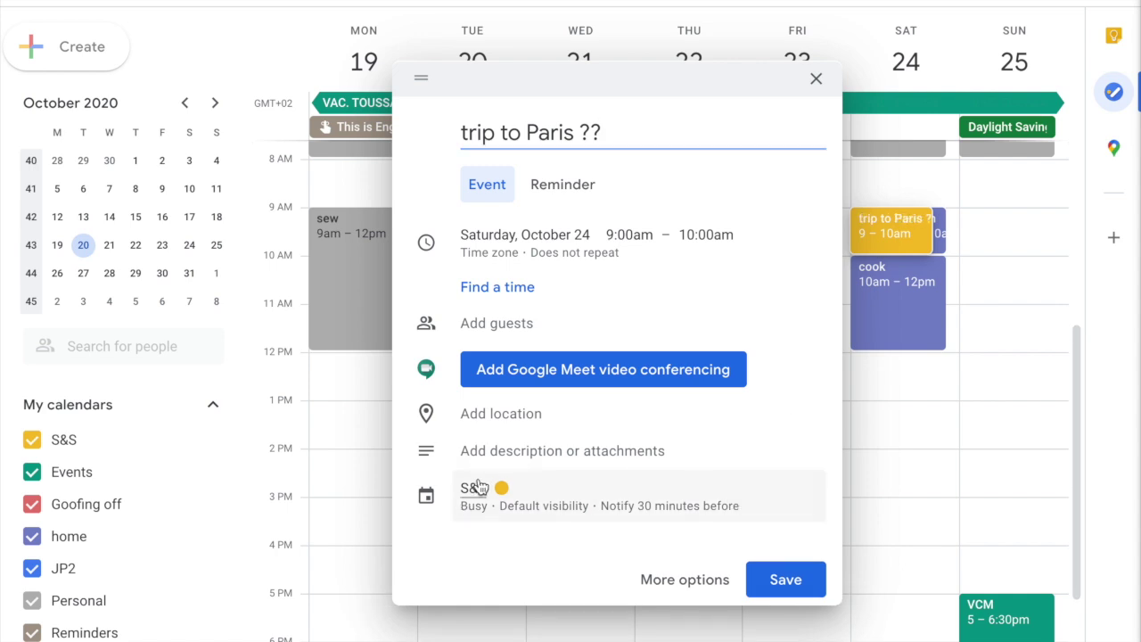
{"action": "left_click", "coordinate": [475, 490]}
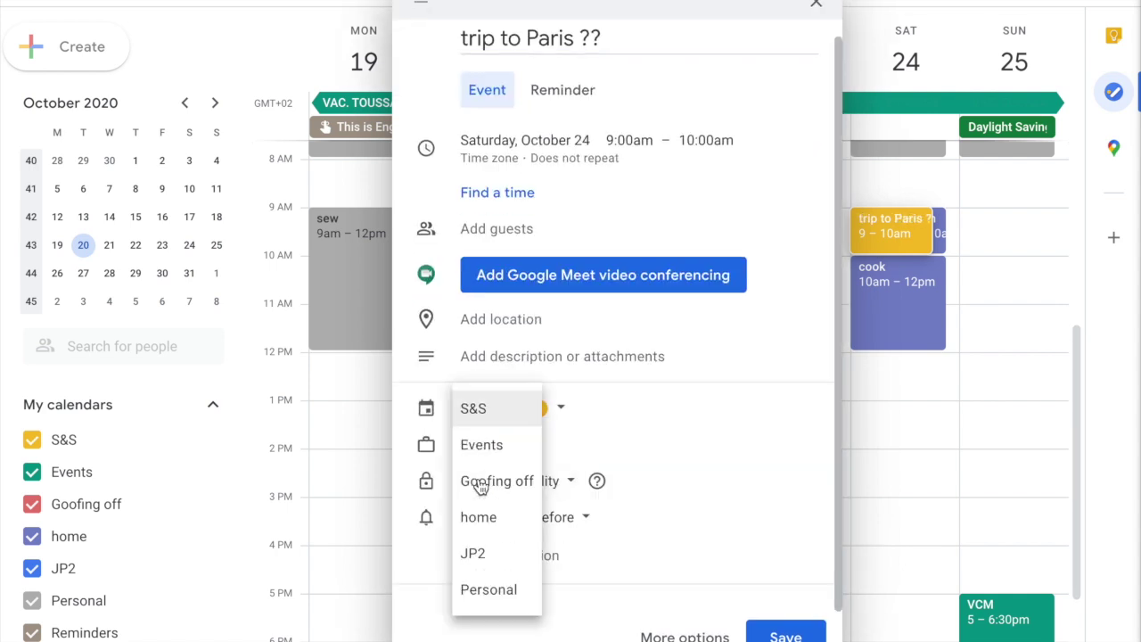
{"action": "left_click", "coordinate": [481, 445]}
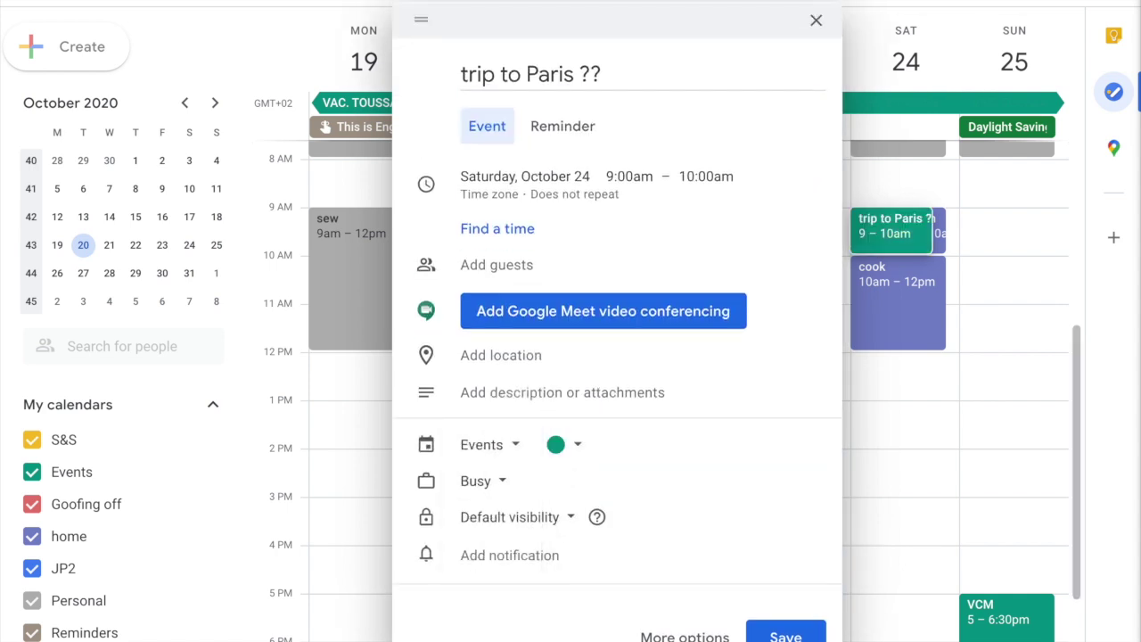
{"action": "left_click", "coordinate": [786, 636]}
{"action": "scroll", "coordinate": [781, 437], "scroll_direction": "down", "scroll_amount": 1}
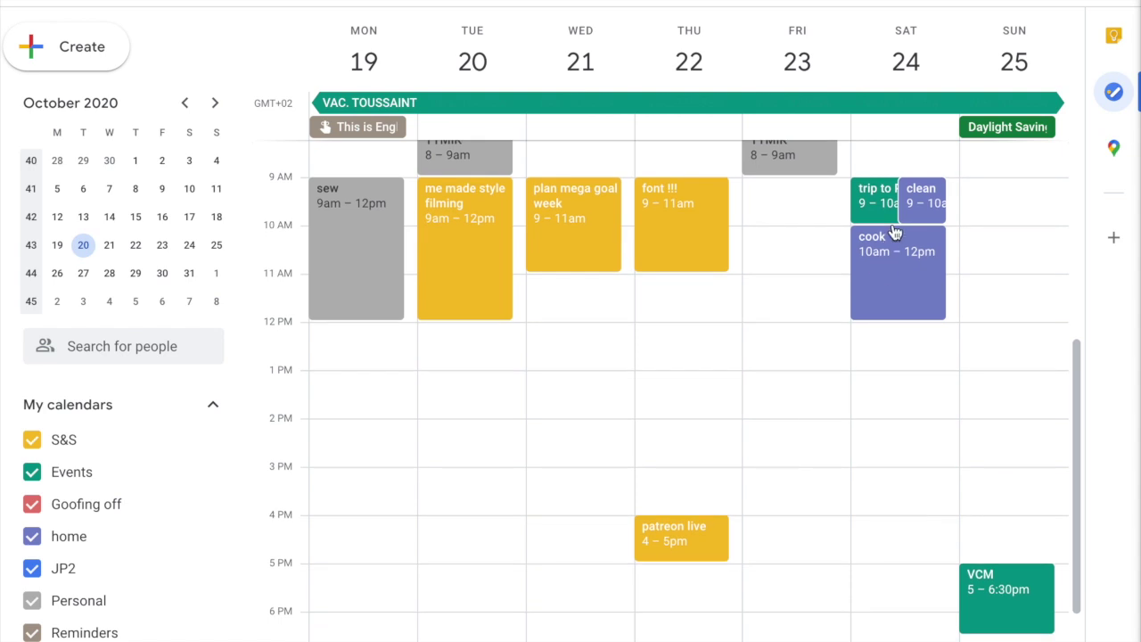
{"action": "scroll", "coordinate": [896, 233], "scroll_direction": "up", "scroll_amount": 1}
{"action": "left_click_drag", "start_coordinate": [880, 277], "coordinate": [883, 239]}
{"action": "scroll", "coordinate": [643, 425], "scroll_direction": "down", "scroll_amount": 2}
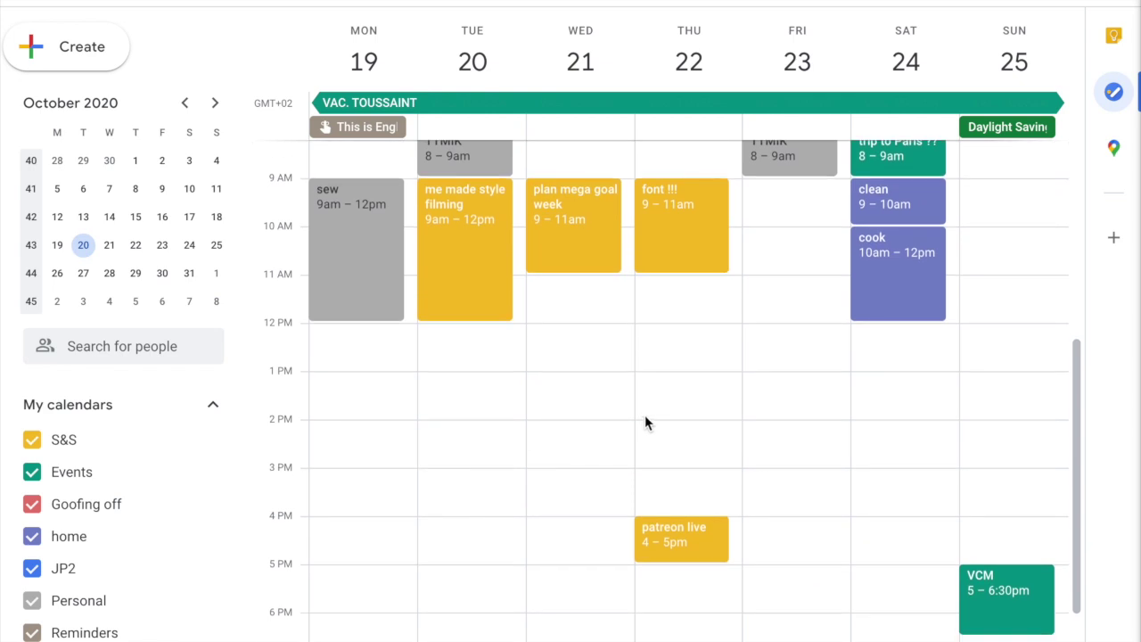
{"action": "scroll", "coordinate": [801, 226], "scroll_direction": "up", "scroll_amount": 1}
- Add a 'happy mail' event on Friday from 9am, stretching it toward 11am
{"action": "left_click", "coordinate": [801, 220]}
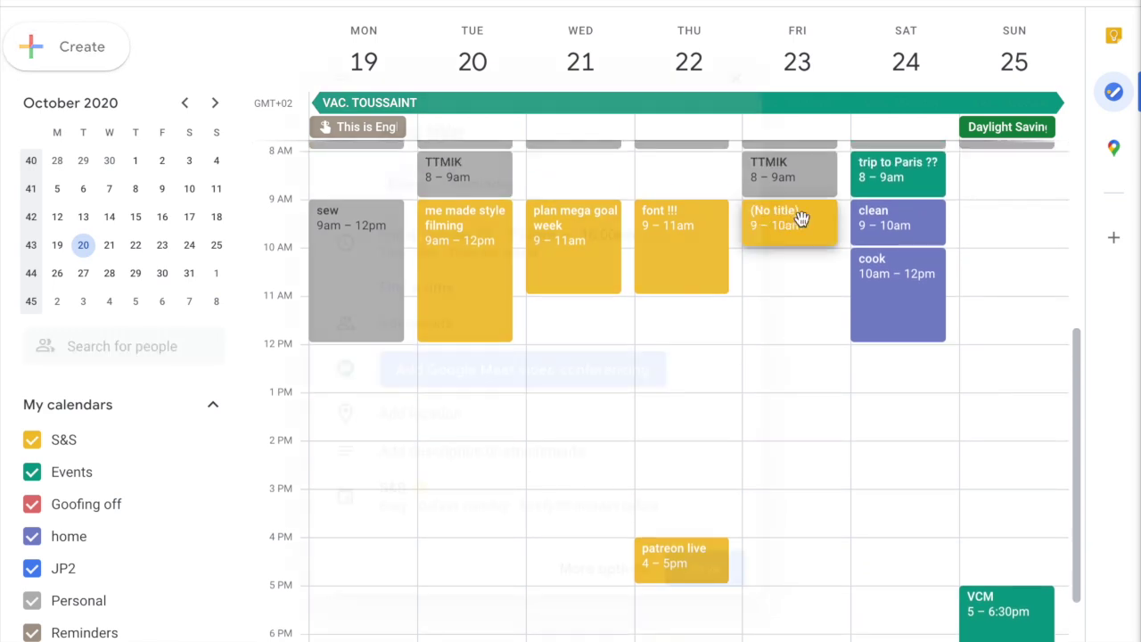
{"action": "type", "text": "happy mail"}
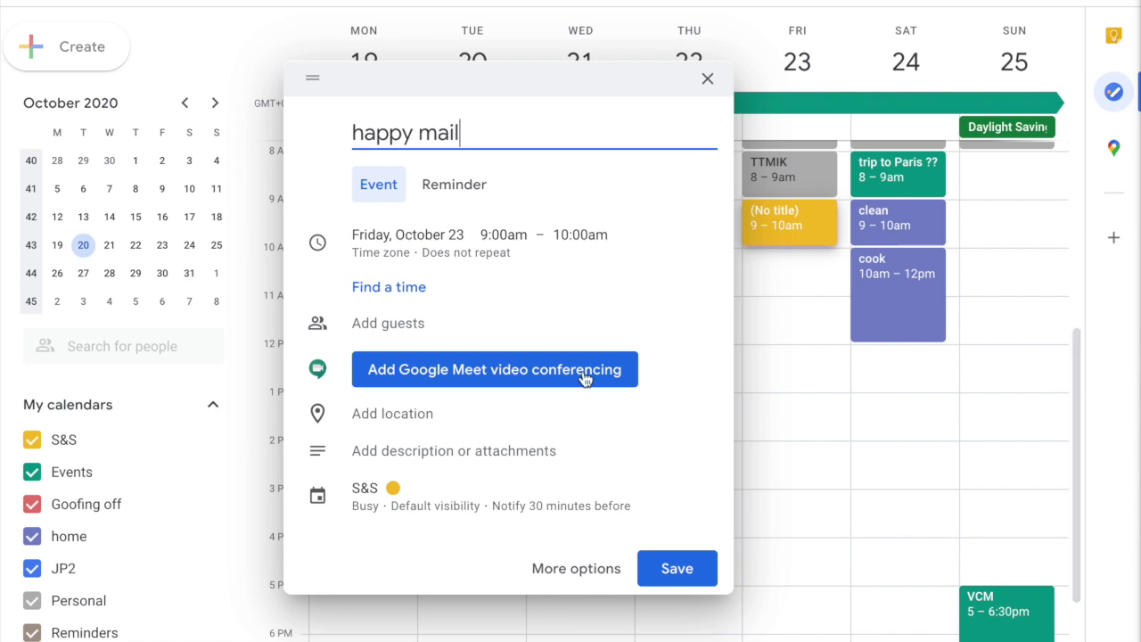
{"action": "left_click", "coordinate": [669, 568]}
{"action": "mouse_move", "coordinate": [788, 268]}
{"action": "left_mouse_down"}
{"action": "mouse_move", "coordinate": [789, 299]}
{"action": "mouse_move", "coordinate": [790, 287]}
{"action": "left_mouse_up"}
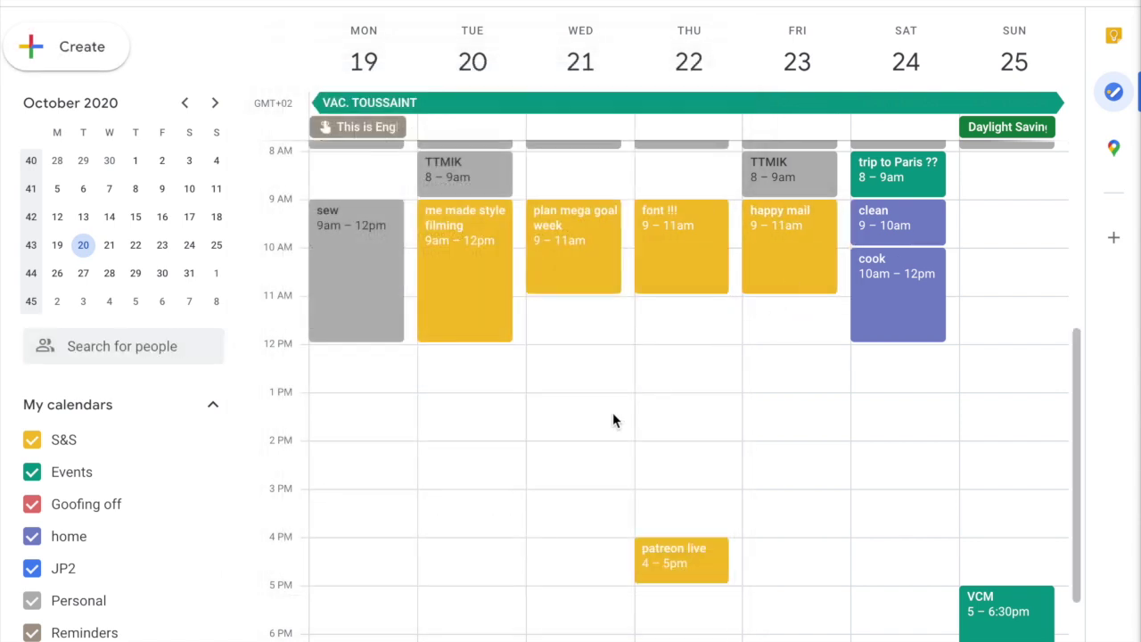
- Add an 'edit yt' block on Tuesday 20 October from 2pm to 5pm
{"action": "scroll", "coordinate": [612, 412], "scroll_direction": "down", "scroll_amount": 1}
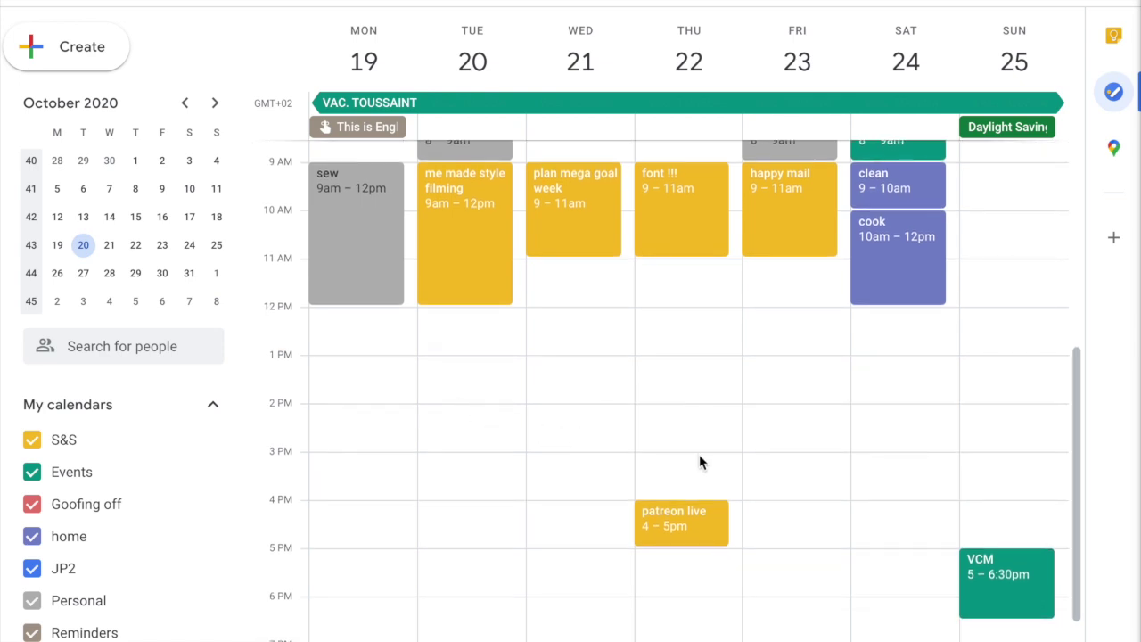
{"action": "left_click", "coordinate": [457, 411]}
{"action": "type", "text": "edit yt"}
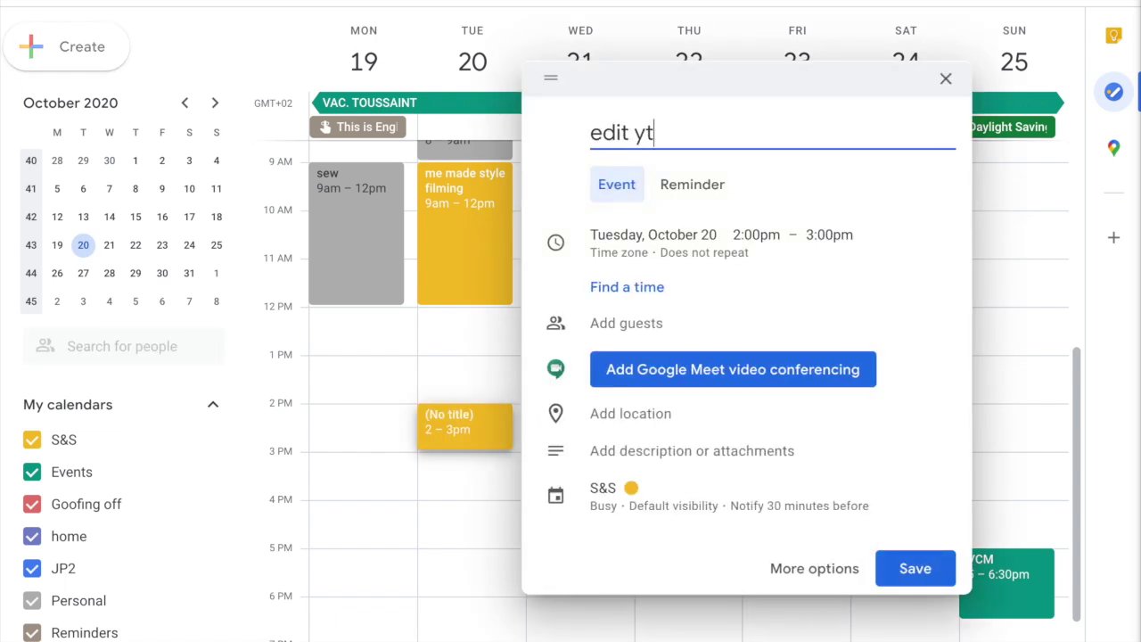
{"action": "key", "text": "Return"}
{"action": "left_click_drag", "start_coordinate": [467, 443], "coordinate": [469, 542]}
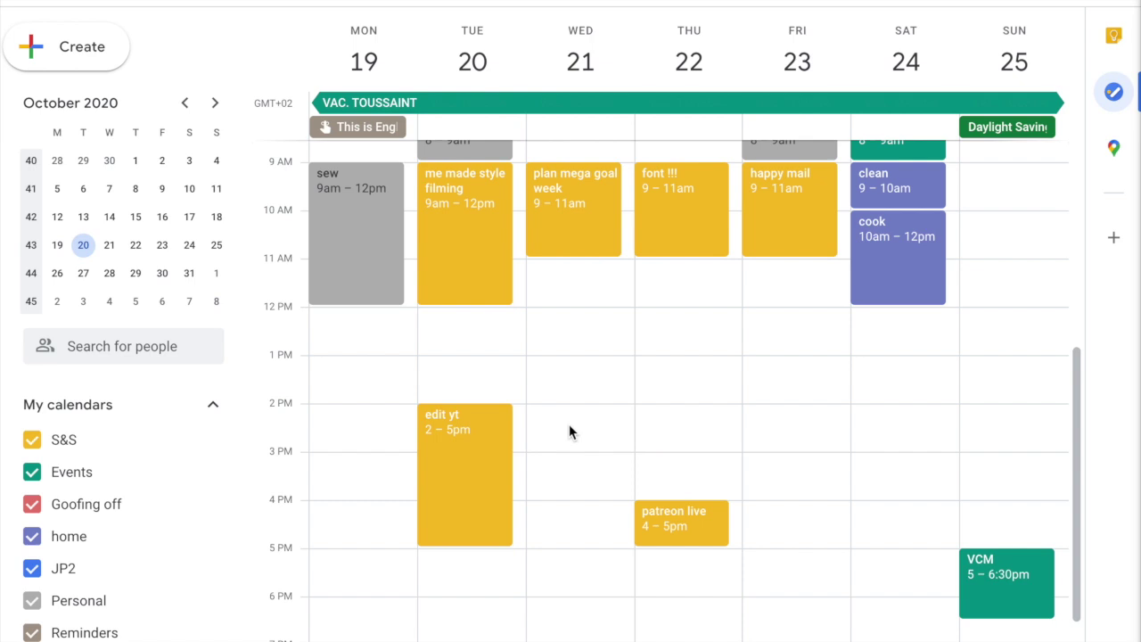
{"action": "scroll", "coordinate": [660, 421], "scroll_direction": "up", "scroll_amount": 1}
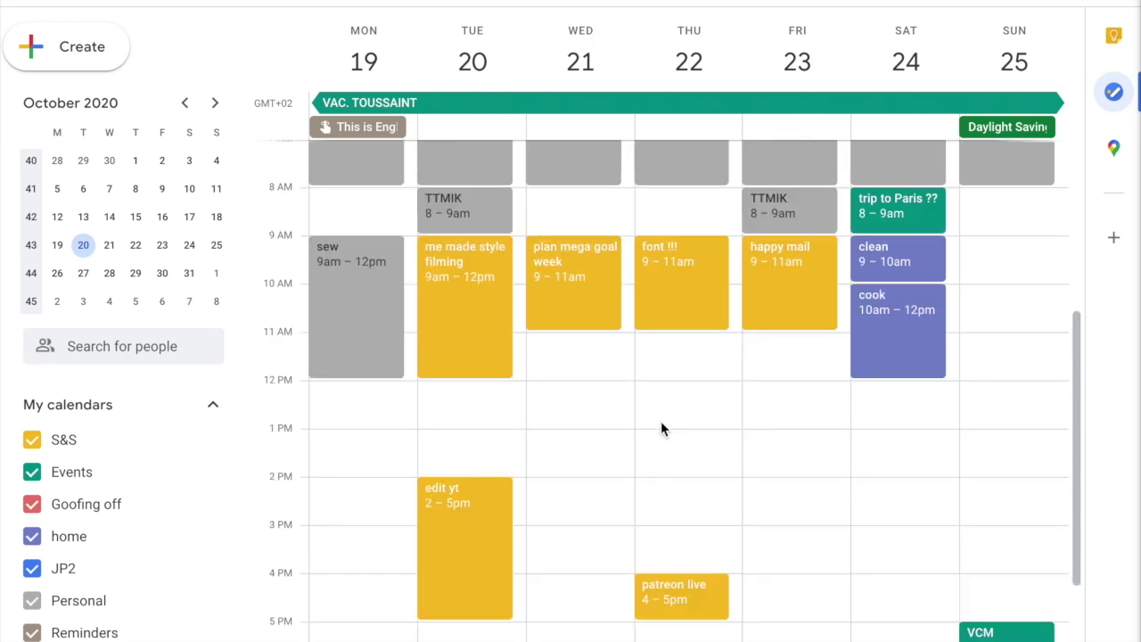
{"action": "scroll", "coordinate": [660, 420], "scroll_direction": "down", "scroll_amount": 1}
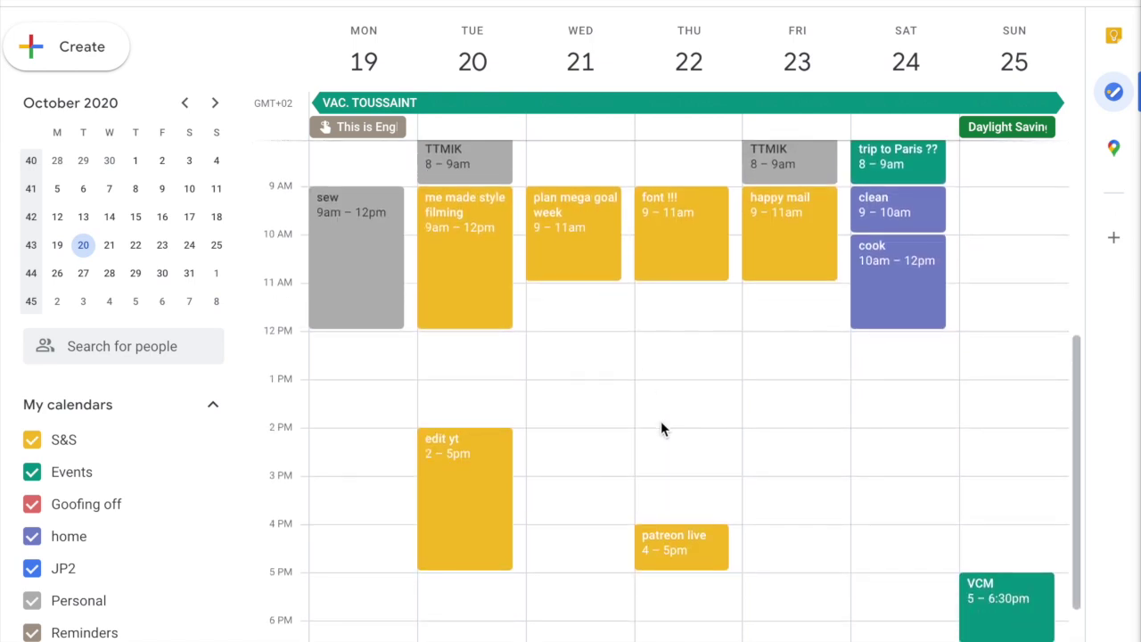
{"action": "left_click", "coordinate": [361, 2]}
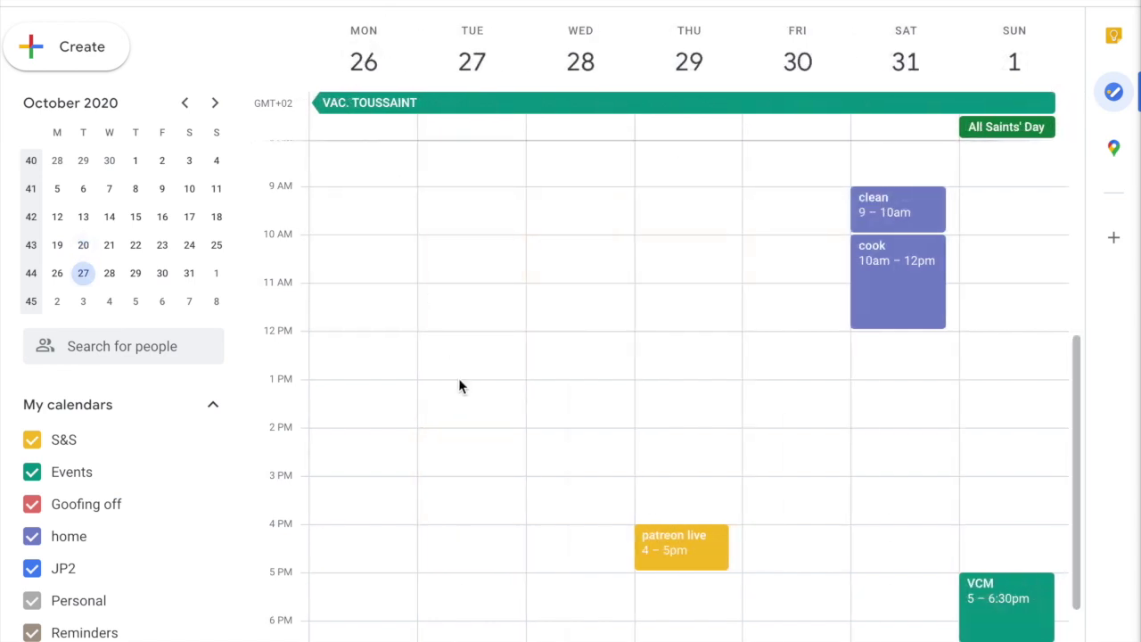
- Add a JP2 'prep' block on Monday, October 26, from 9am to 12pm
{"action": "scroll", "coordinate": [458, 386], "scroll_direction": "up", "scroll_amount": 1}
{"action": "left_click", "coordinate": [380, 223]}
{"action": "type", "text": "prep"}
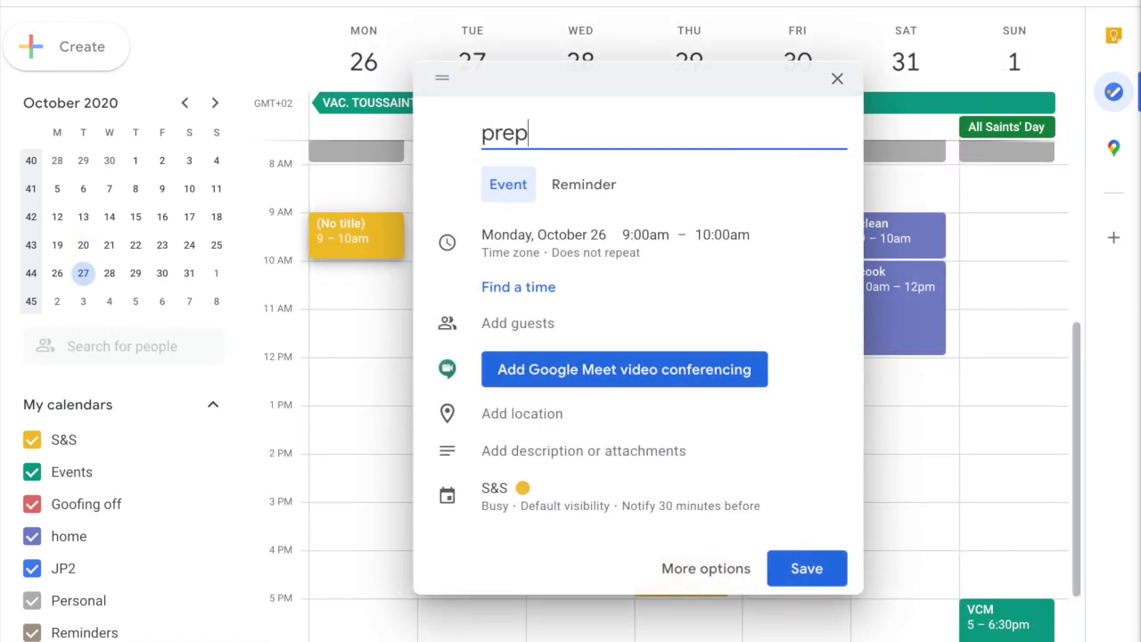
{"action": "left_click", "coordinate": [497, 491]}
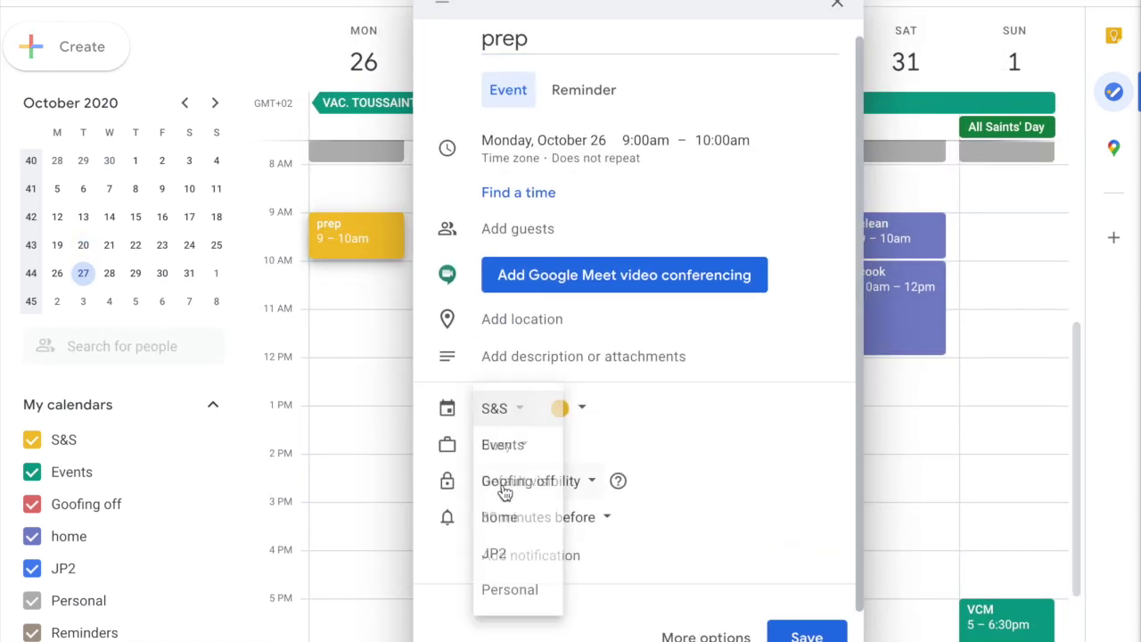
{"action": "left_click", "coordinate": [505, 560]}
{"action": "left_click", "coordinate": [806, 635]}
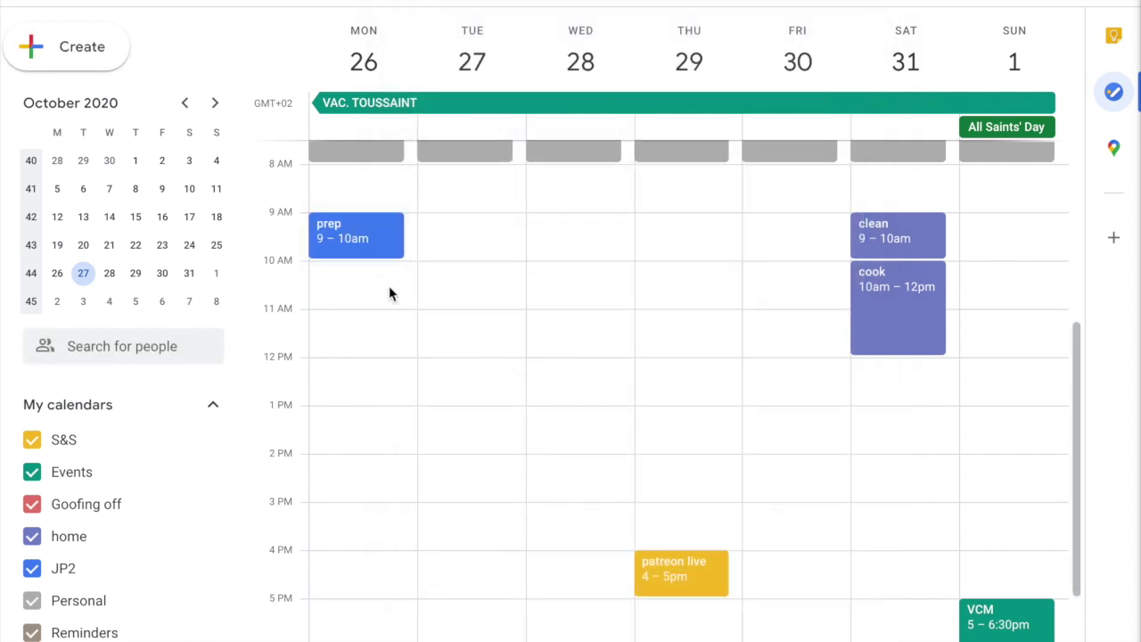
{"action": "left_click_drag", "start_coordinate": [379, 255], "coordinate": [380, 355]}
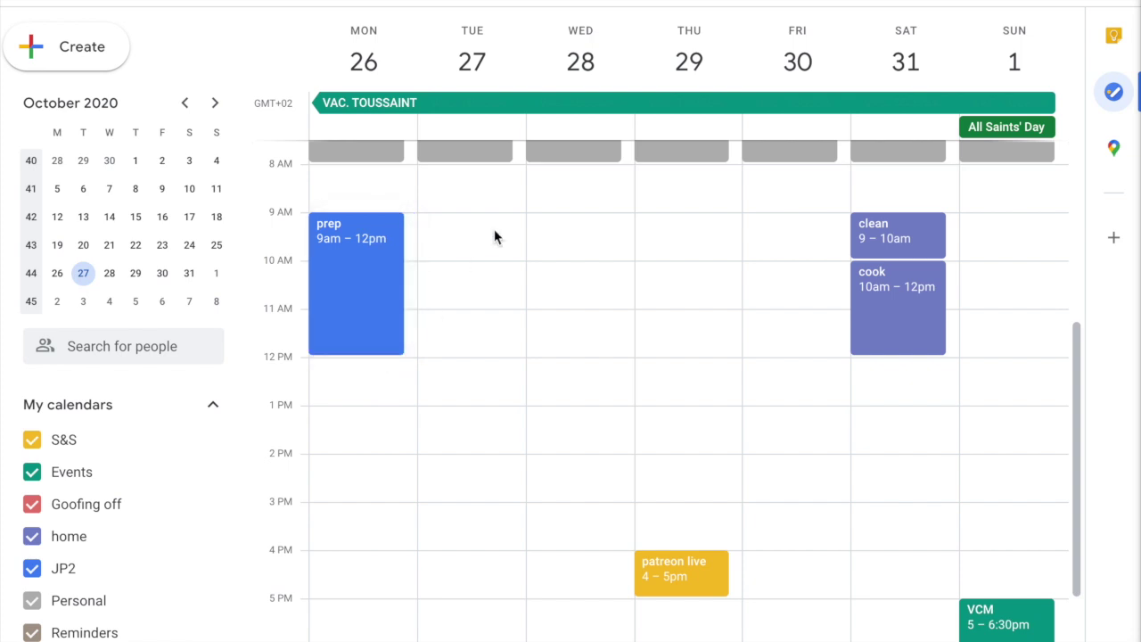
- Add a JP2 'prep' block on Tuesday, October 27, from 9am to 12pm
{"action": "left_click", "coordinate": [495, 221]}
{"action": "type", "text": "prep"}
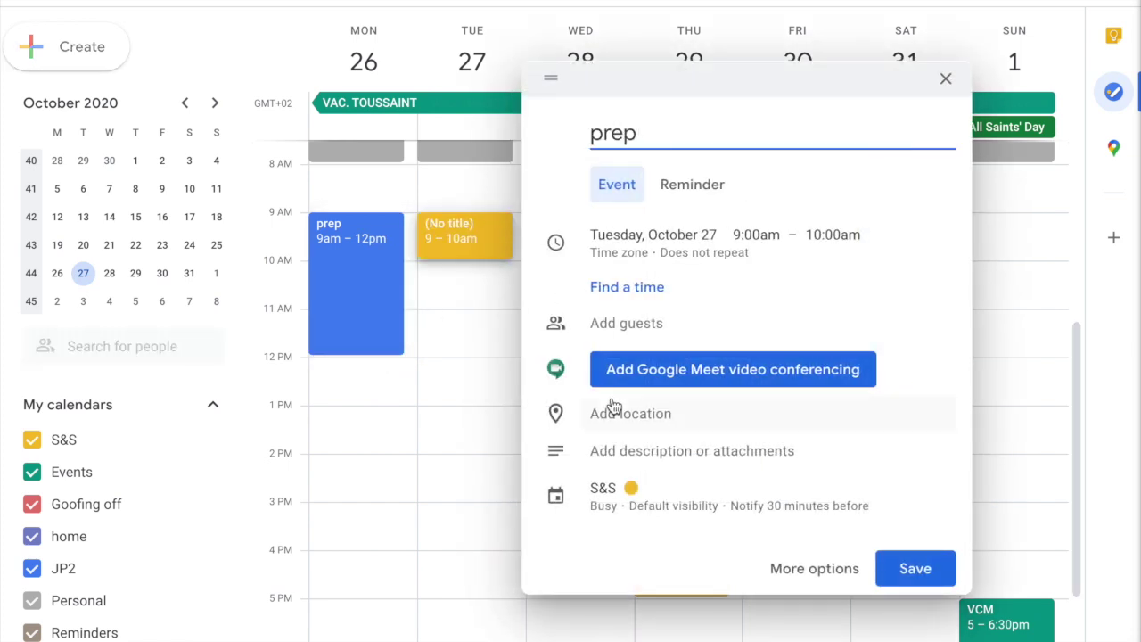
{"action": "left_click", "coordinate": [595, 499]}
{"action": "left_click", "coordinate": [609, 559]}
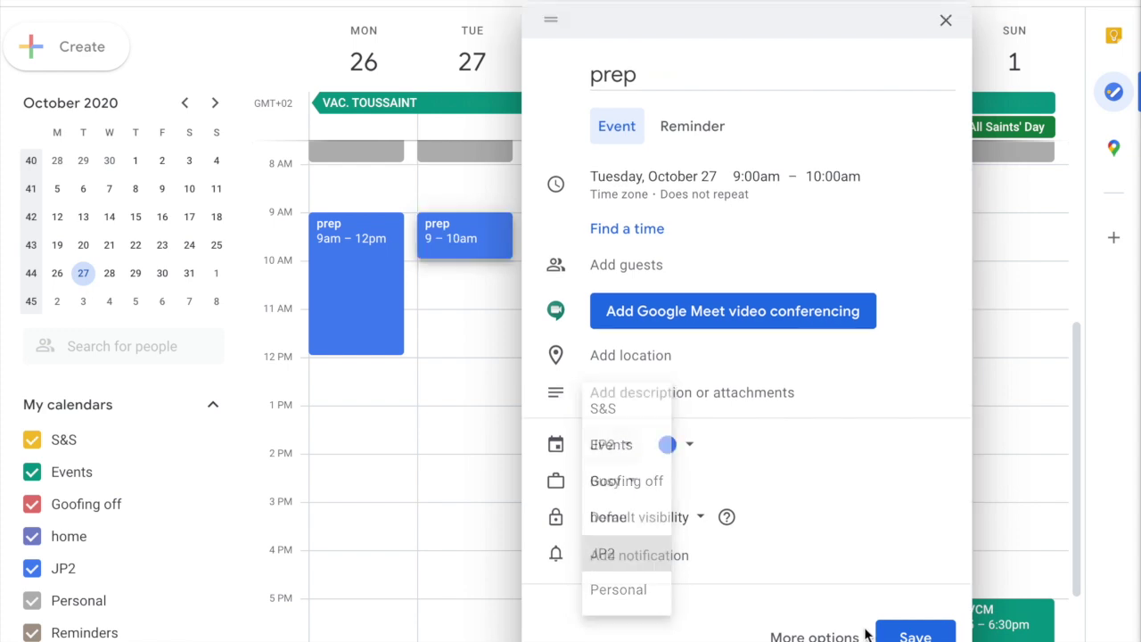
{"action": "key", "text": "Return"}
{"action": "left_click_drag", "start_coordinate": [456, 256], "coordinate": [460, 353]}
- Add a JP2 'prep' block on Wednesday, October 28, from 9am to 12pm
{"action": "left_click", "coordinate": [589, 230]}
{"action": "type", "text": "prep"}
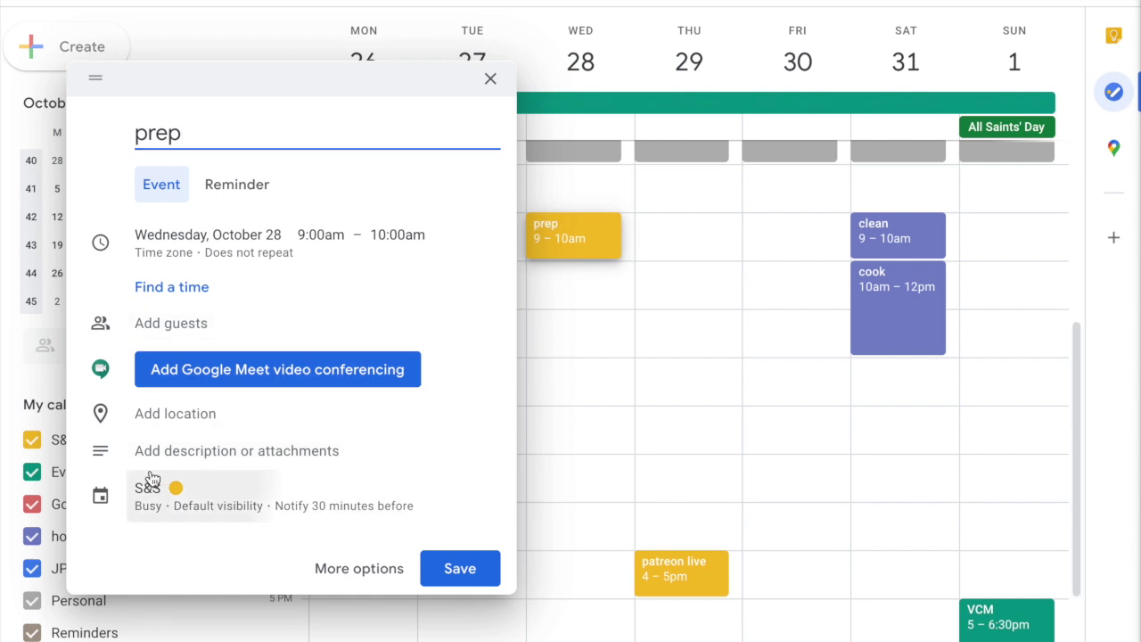
{"action": "left_click", "coordinate": [145, 481]}
{"action": "left_click", "coordinate": [156, 409]}
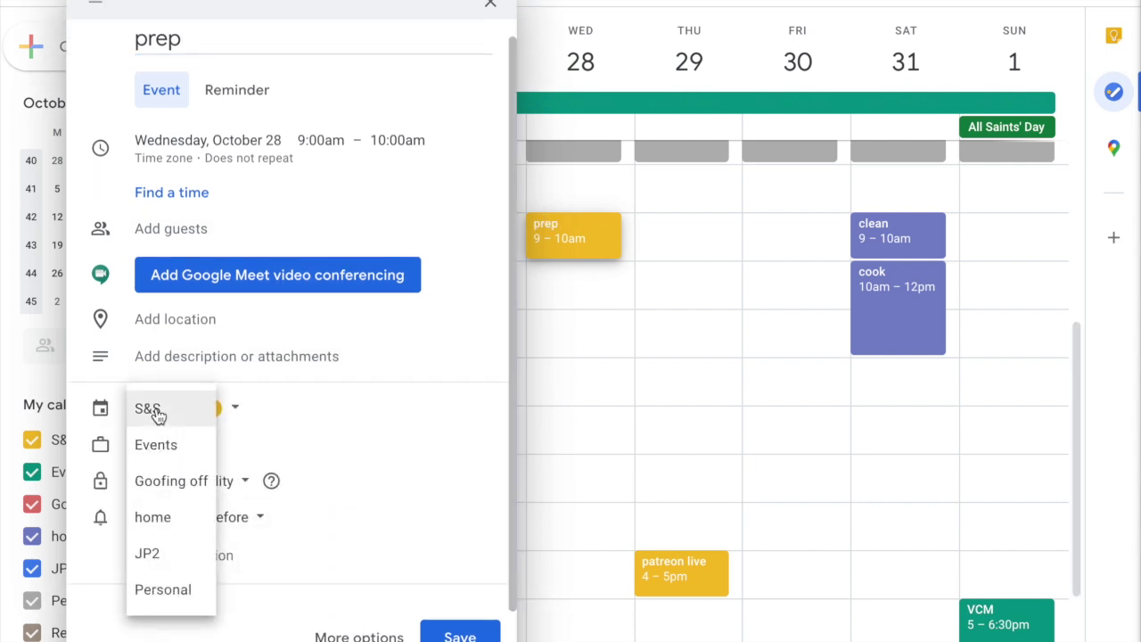
{"action": "left_click", "coordinate": [158, 565]}
{"action": "left_click", "coordinate": [460, 634]}
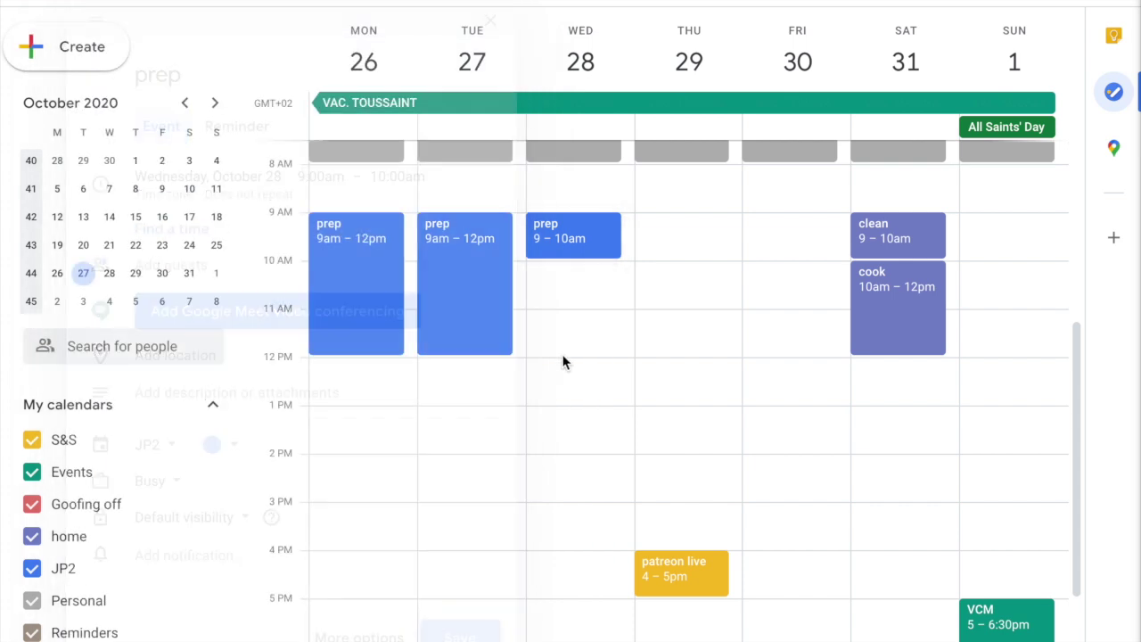
{"action": "left_click_drag", "start_coordinate": [580, 252], "coordinate": [578, 350]}
- Add a JP2 'prep' block on Thursday, October 29, from 9am to 12pm
{"action": "scroll", "coordinate": [471, 476], "scroll_direction": "down", "scroll_amount": 1}
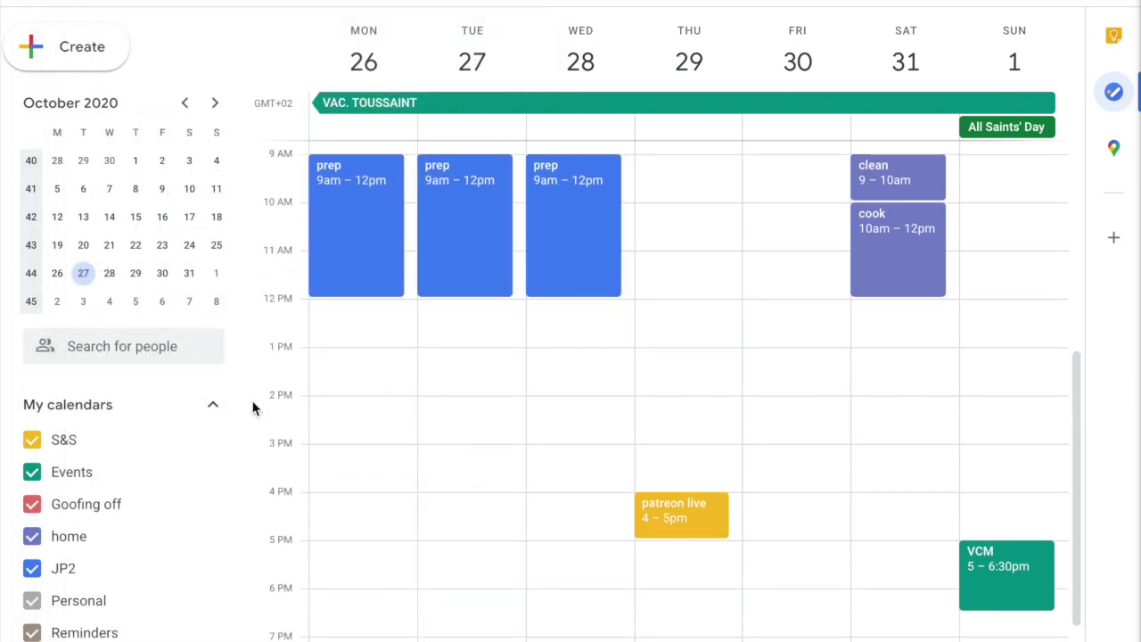
{"action": "scroll", "coordinate": [613, 497], "scroll_direction": "up", "scroll_amount": 2}
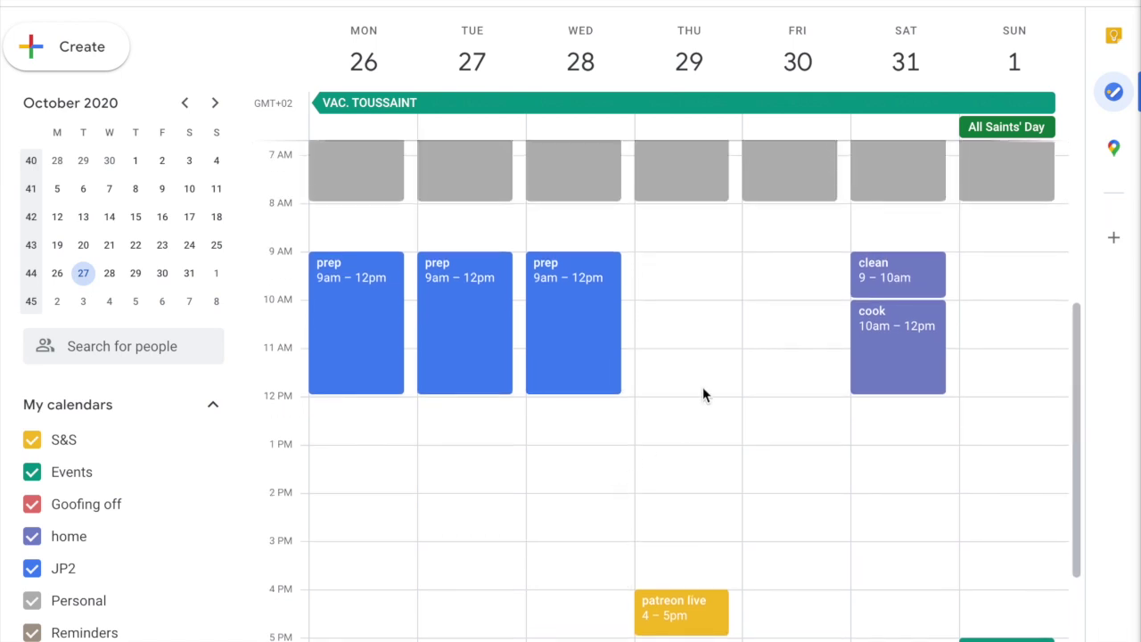
{"action": "left_click", "coordinate": [701, 257]}
{"action": "type", "text": "prep"}
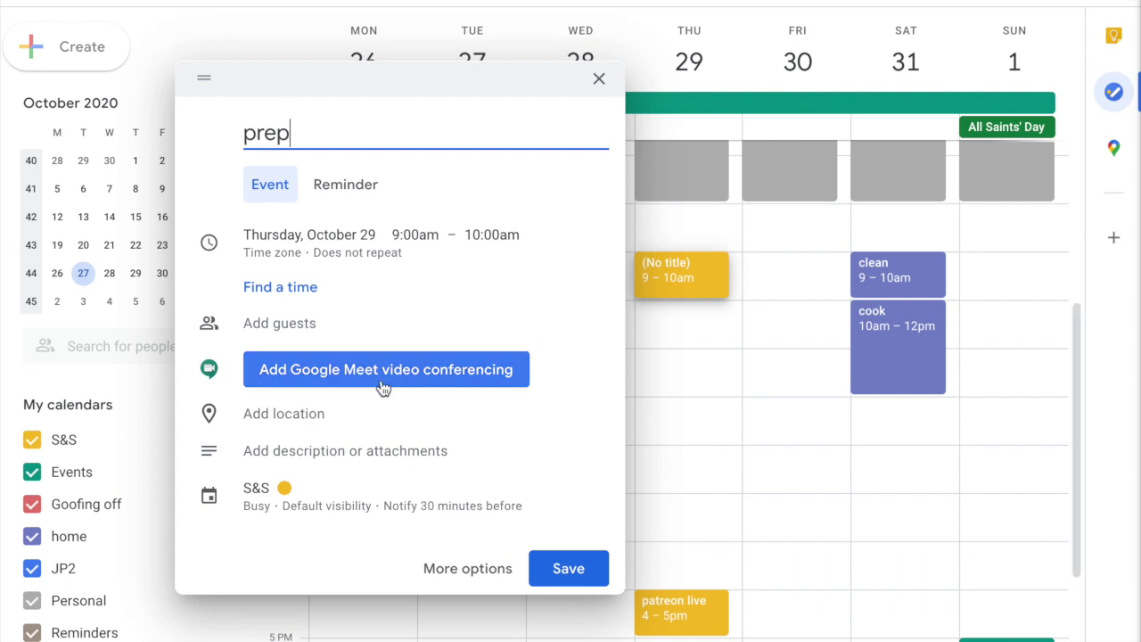
{"action": "left_click", "coordinate": [255, 490]}
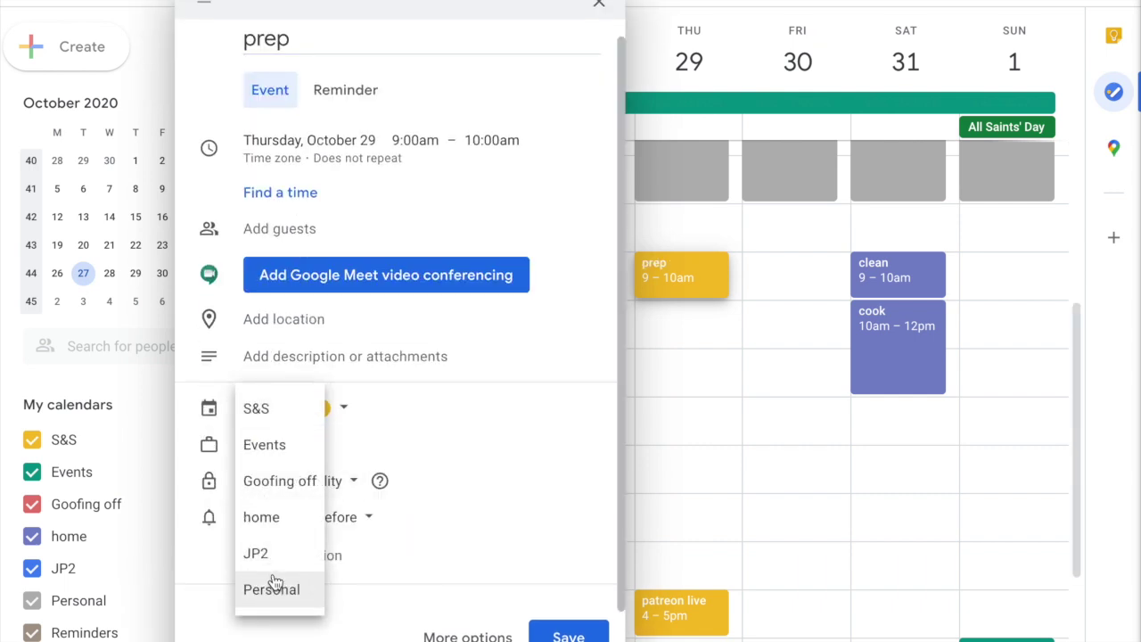
{"action": "left_click", "coordinate": [270, 556]}
{"action": "left_click", "coordinate": [561, 630]}
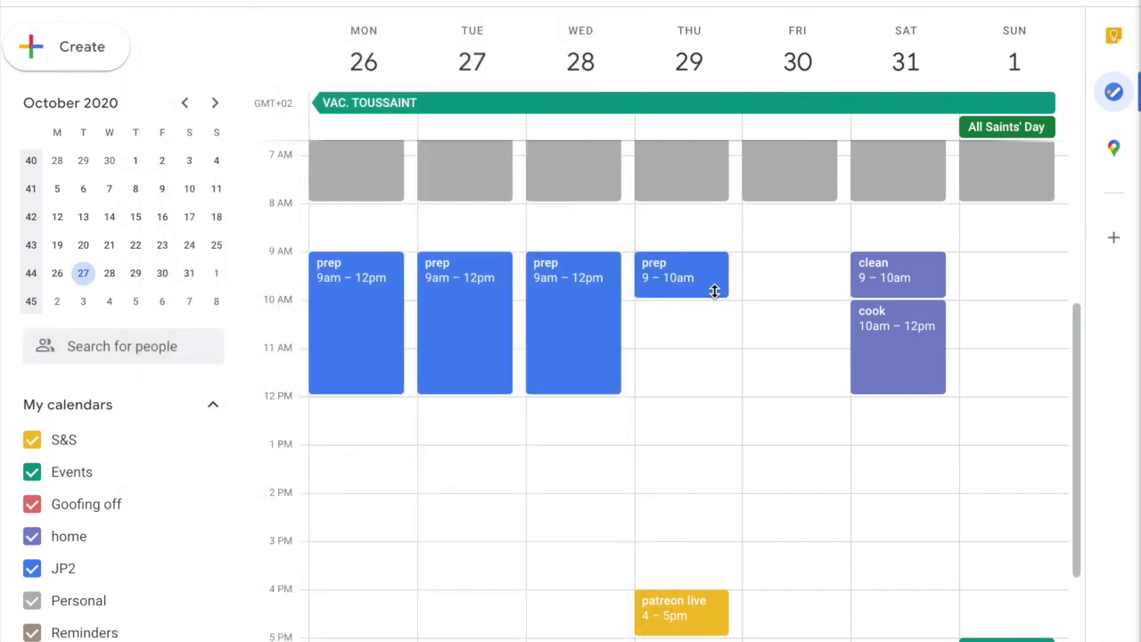
{"action": "left_click_drag", "start_coordinate": [712, 297], "coordinate": [705, 389]}
{"action": "scroll", "coordinate": [658, 424], "scroll_direction": "down", "scroll_amount": 1}
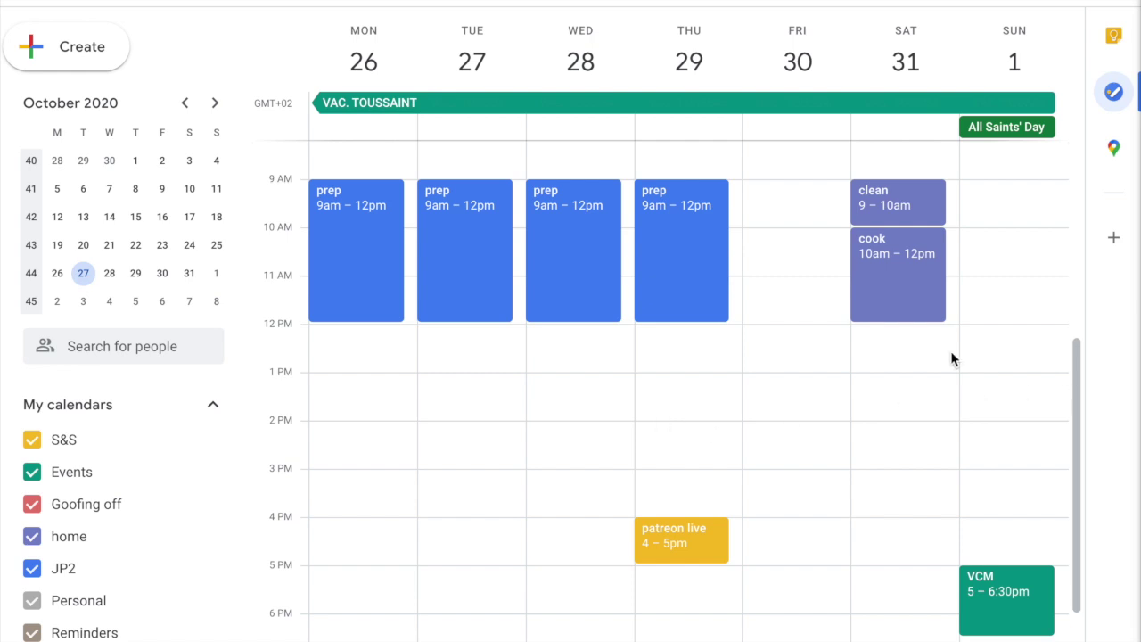
- Create a '(Hocus Pocus?)' event in the Events calendar on Saturday, October 31, at 1pm
{"action": "scroll", "coordinate": [933, 352], "scroll_direction": "down", "scroll_amount": 1}
{"action": "left_click", "coordinate": [905, 344]}
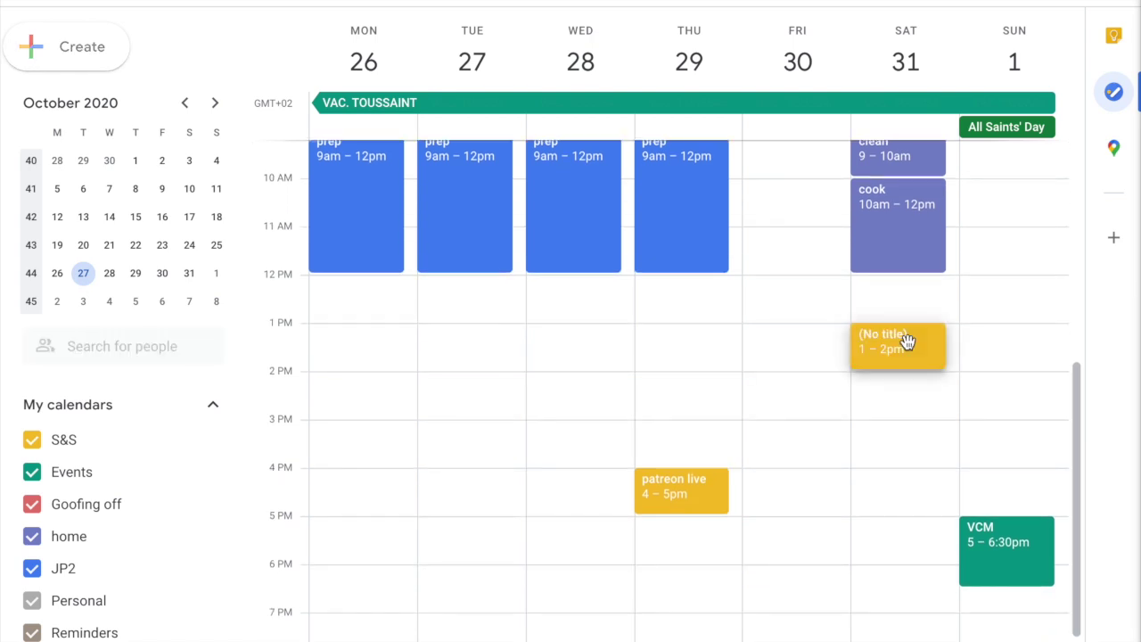
{"action": "type", "text": "(H"}
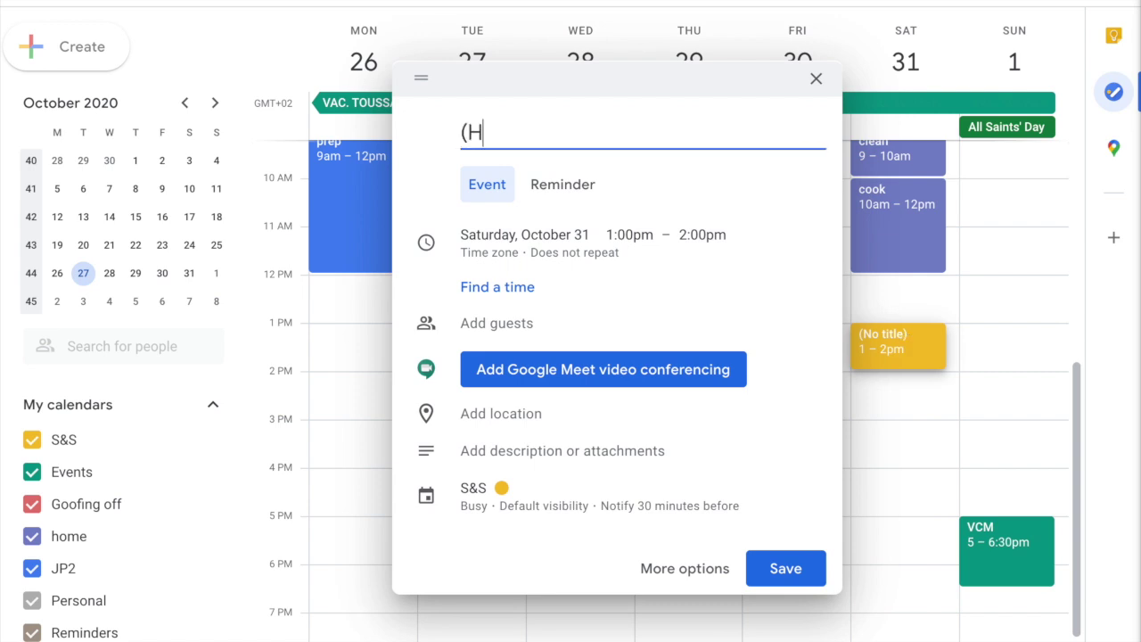
{"action": "type", "text": "ocus Pocus?"}
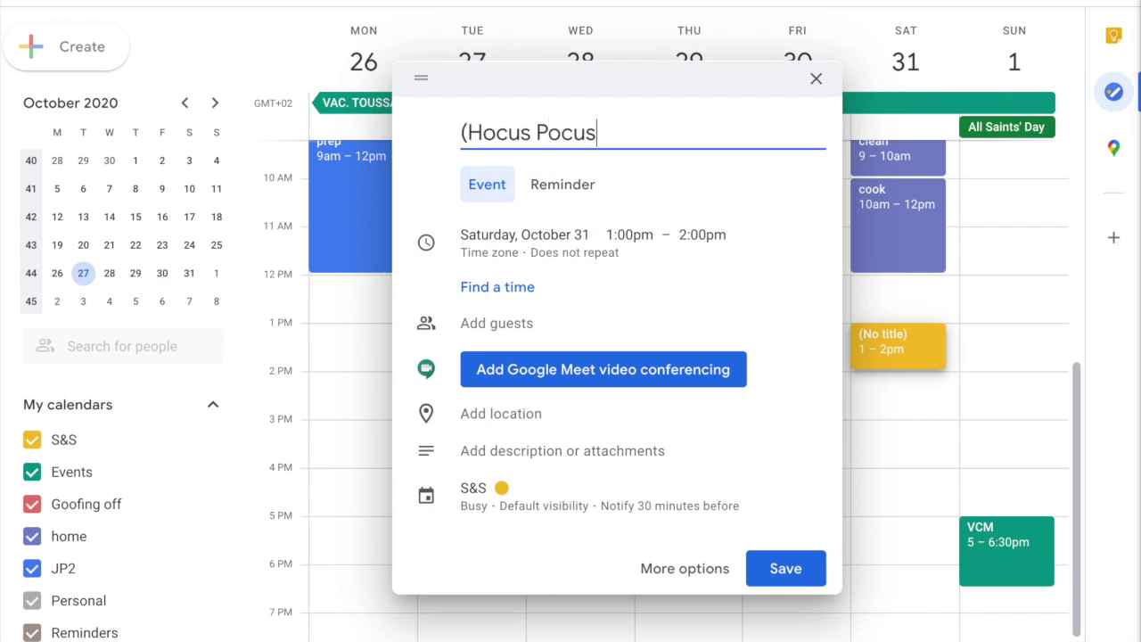
{"action": "left_click", "coordinate": [464, 491]}
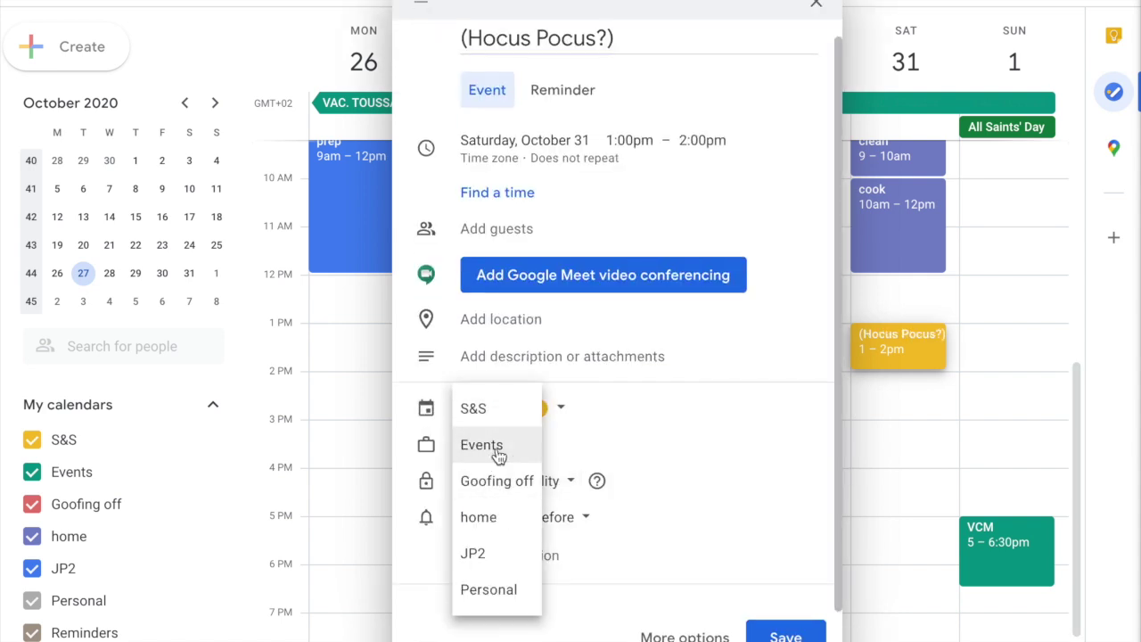
{"action": "left_click", "coordinate": [526, 453]}
{"action": "left_click", "coordinate": [785, 635]}
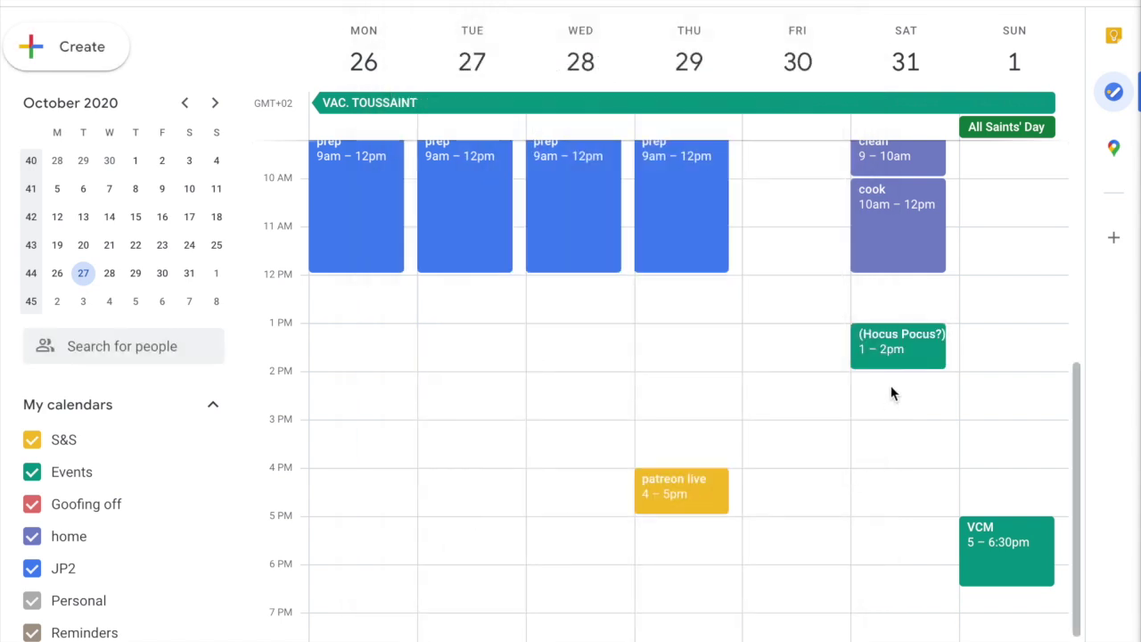
- Lengthen and move the '(Hocus Pocus?)' event so it runs 4–6pm
{"action": "left_click_drag", "start_coordinate": [899, 365], "coordinate": [899, 415]}
{"action": "left_click_drag", "start_coordinate": [920, 369], "coordinate": [907, 499]}
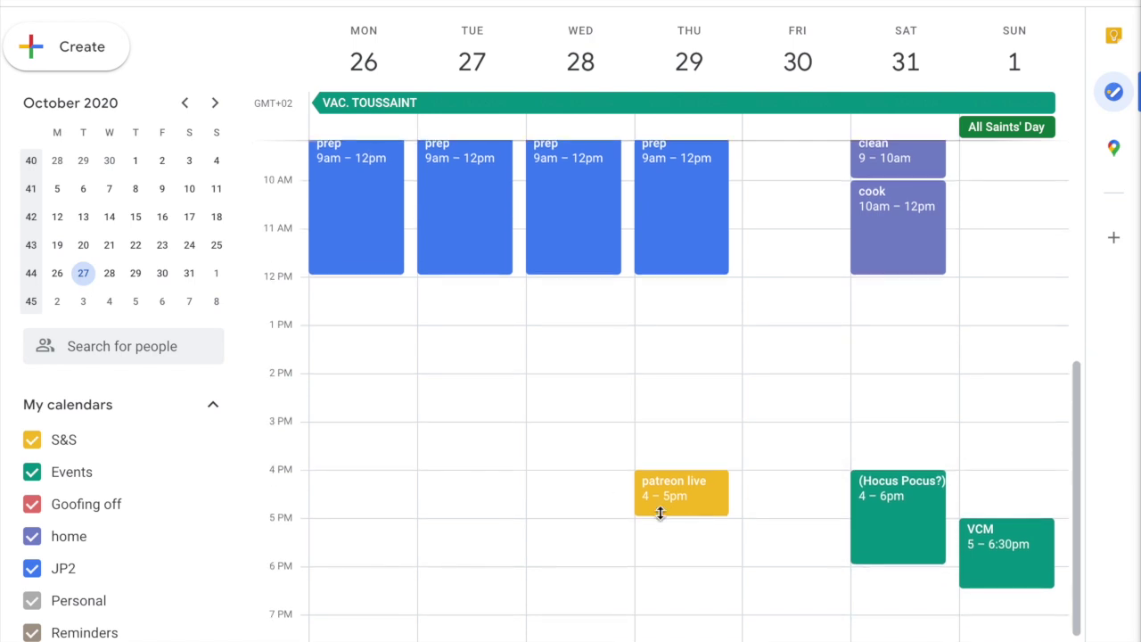
{"action": "scroll", "coordinate": [660, 512], "scroll_direction": "up", "scroll_amount": 2}
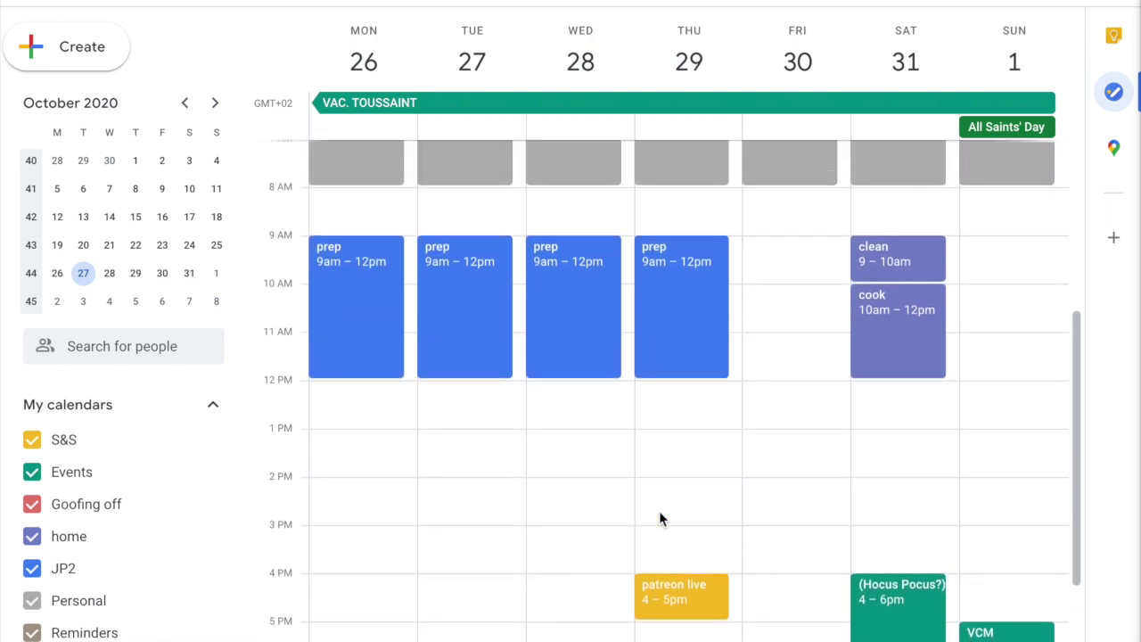
{"action": "scroll", "coordinate": [659, 518], "scroll_direction": "down", "scroll_amount": 1}
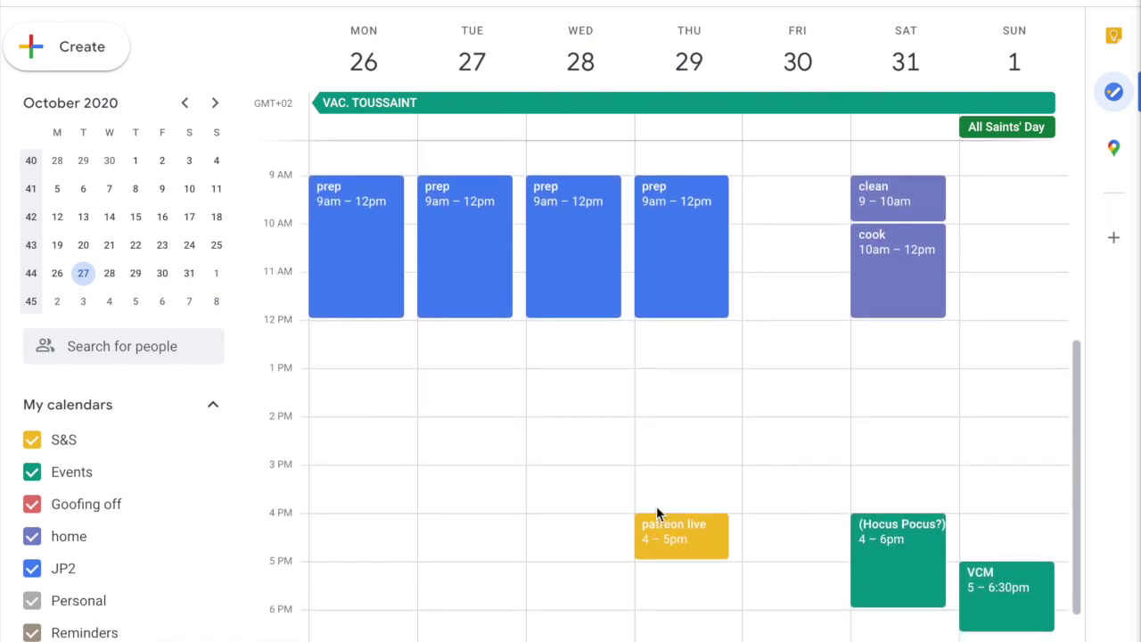
{"action": "scroll", "coordinate": [508, 501], "scroll_direction": "down", "scroll_amount": 1}
{"action": "scroll", "coordinate": [508, 501], "scroll_direction": "up", "scroll_amount": 1}
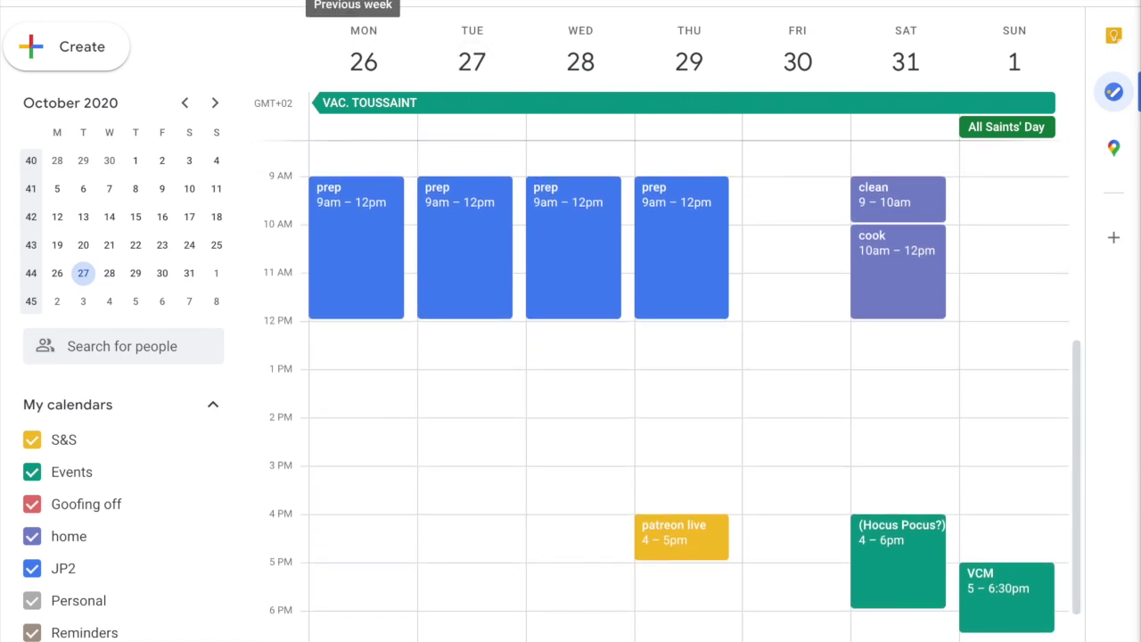
- Navigate back from the October 26 week to the September 21–27, 2020 week
{"action": "left_click", "coordinate": [353, 1]}
{"action": "scroll", "coordinate": [502, 370], "scroll_direction": "up", "scroll_amount": 2}
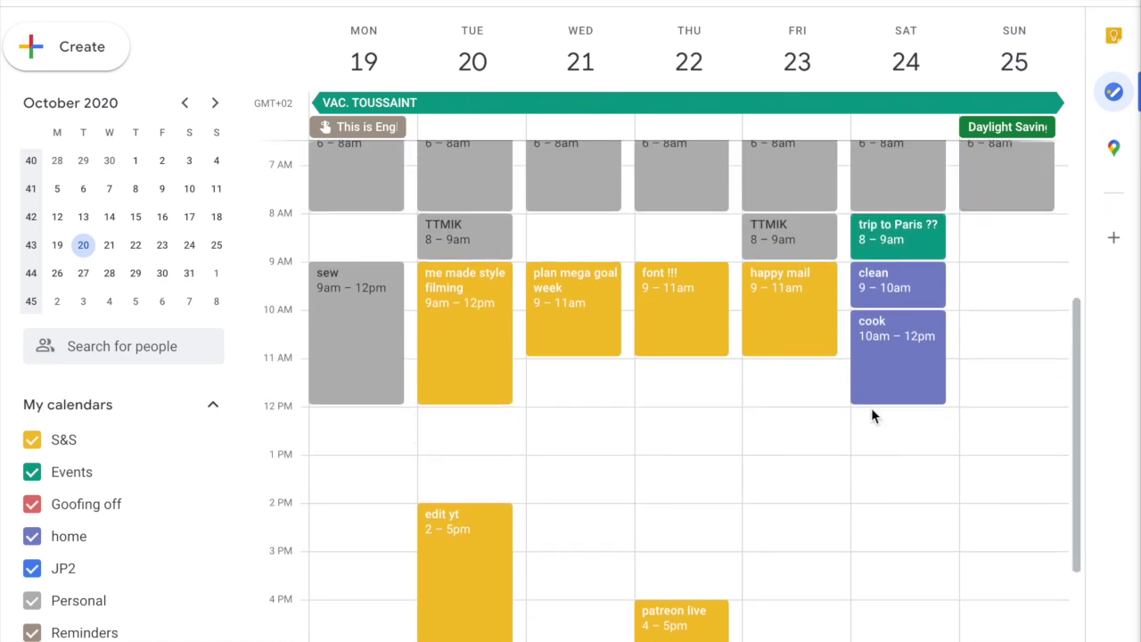
{"action": "scroll", "coordinate": [850, 508], "scroll_direction": "down", "scroll_amount": 3}
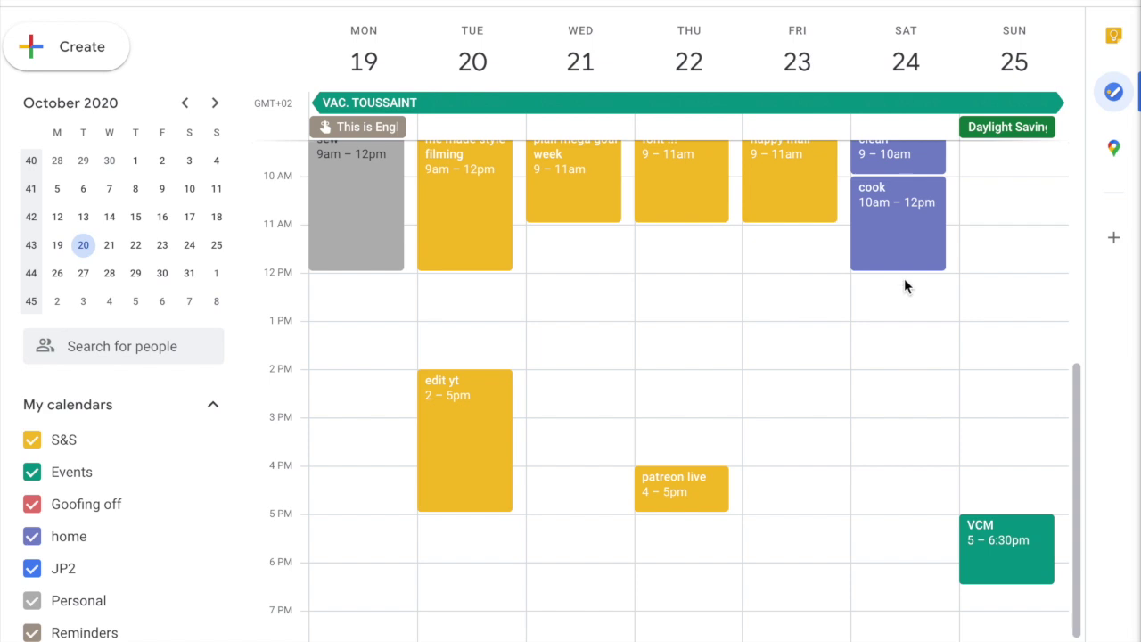
{"action": "scroll", "coordinate": [516, 447], "scroll_direction": "up", "scroll_amount": 3}
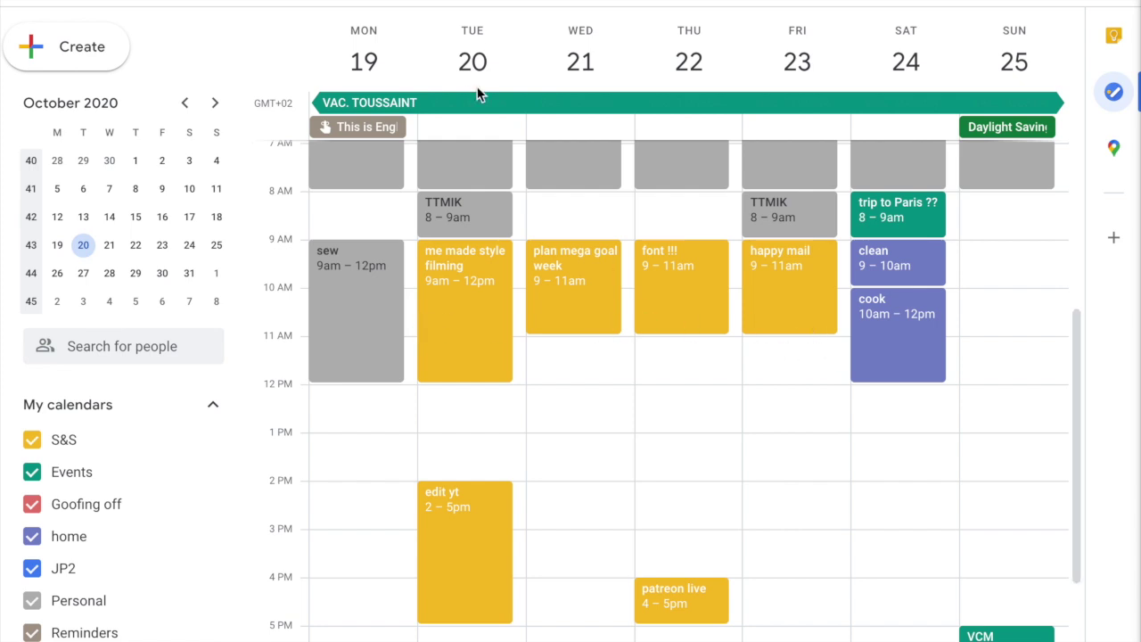
{"action": "key", "text": "p"}
{"action": "key", "text": "p"}
{"action": "key", "text": "p"}
{"action": "key", "text": "p"}
{"action": "scroll", "coordinate": [863, 487], "scroll_direction": "down", "scroll_amount": 1}
{"action": "scroll", "coordinate": [863, 487], "scroll_direction": "down", "scroll_amount": 4}
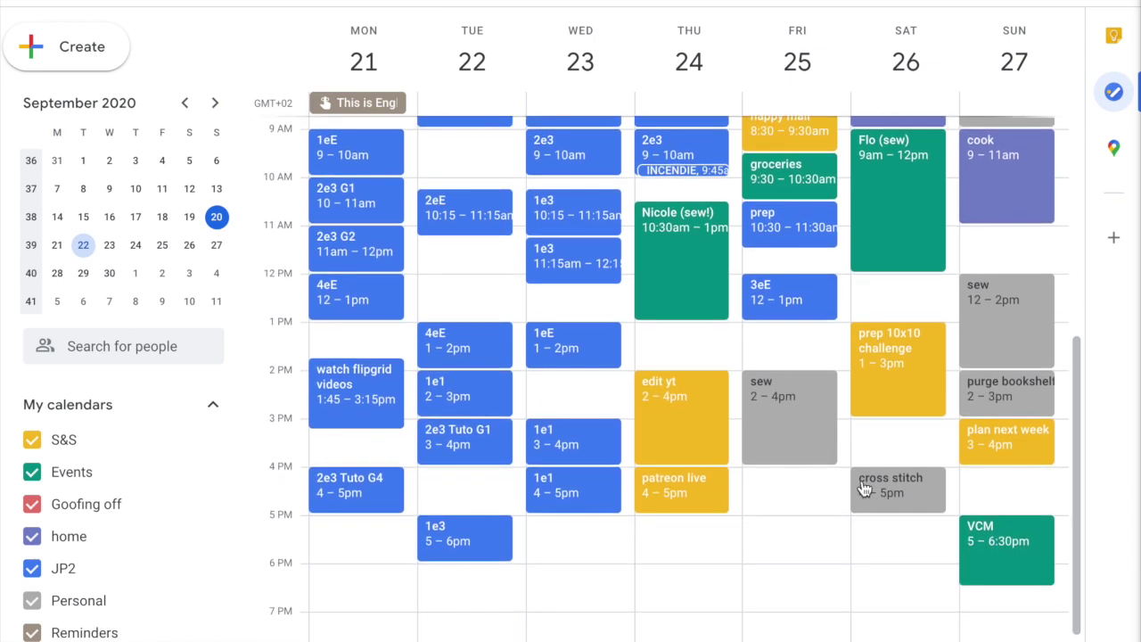
{"action": "scroll", "coordinate": [862, 488], "scroll_direction": "up", "scroll_amount": 4}
{"action": "scroll", "coordinate": [863, 488], "scroll_direction": "up", "scroll_amount": 3}
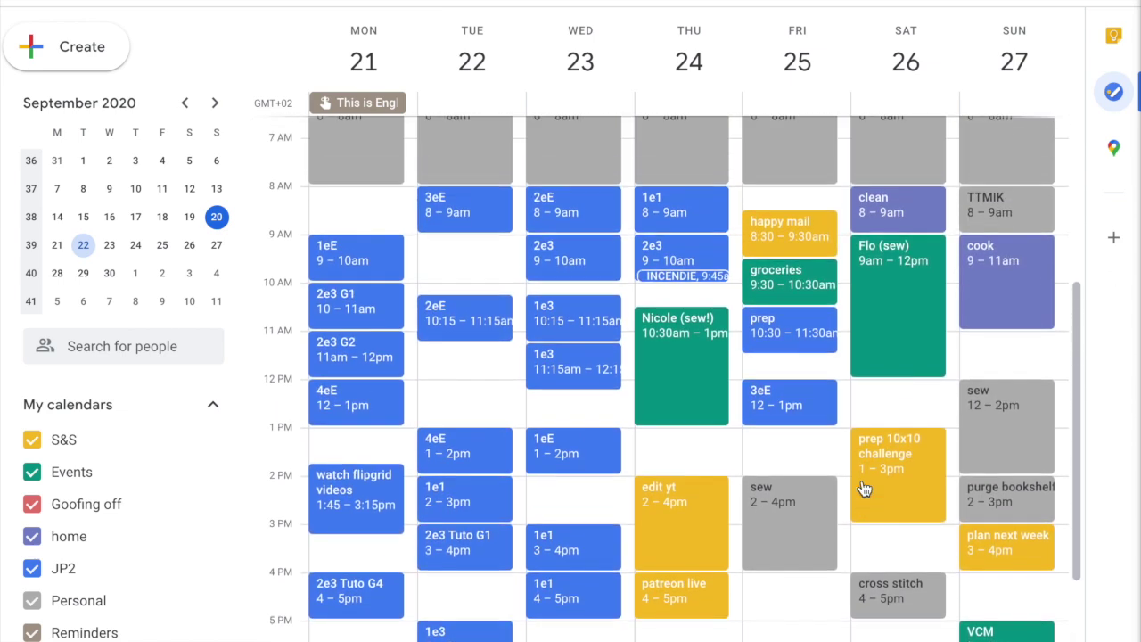
{"action": "scroll", "coordinate": [862, 487], "scroll_direction": "down", "scroll_amount": 2}
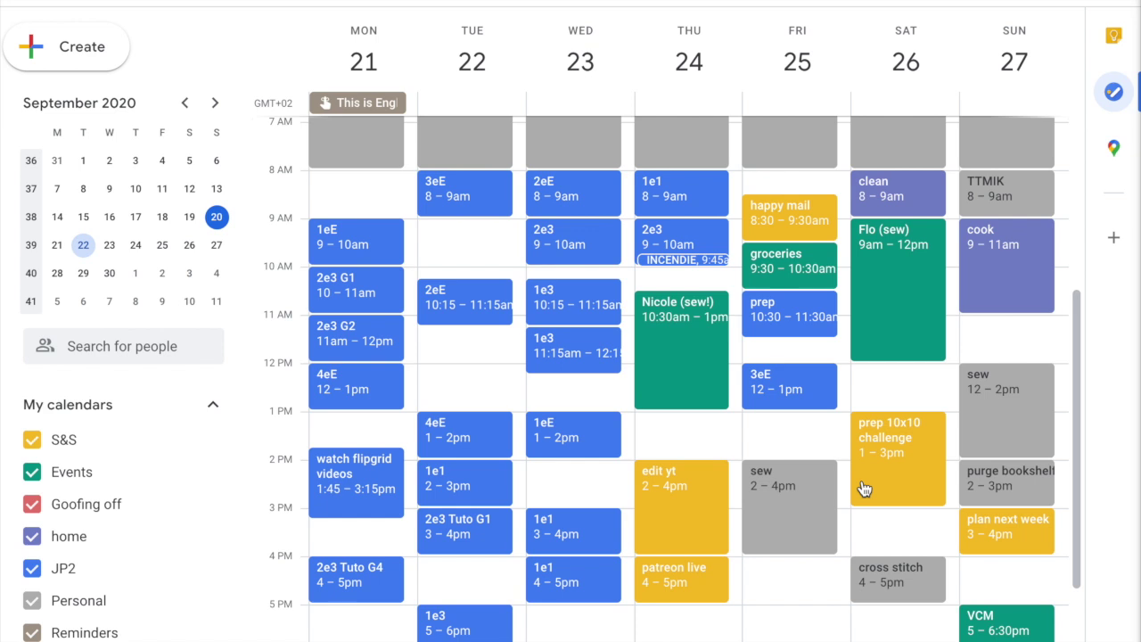